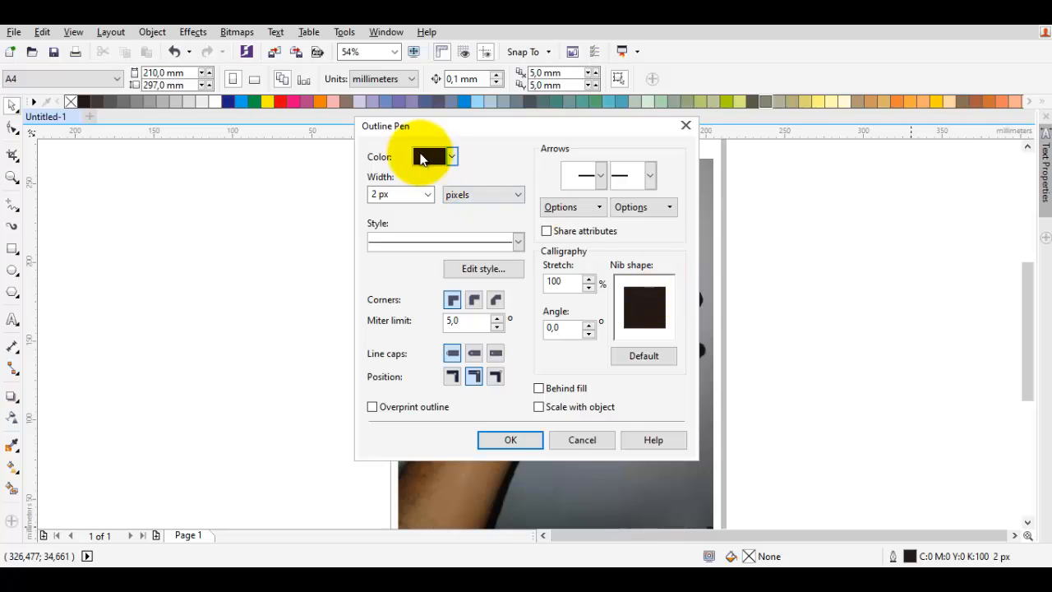
Step: Set the default outline colour to yellow and its width to 45 px
left_click(431, 157)
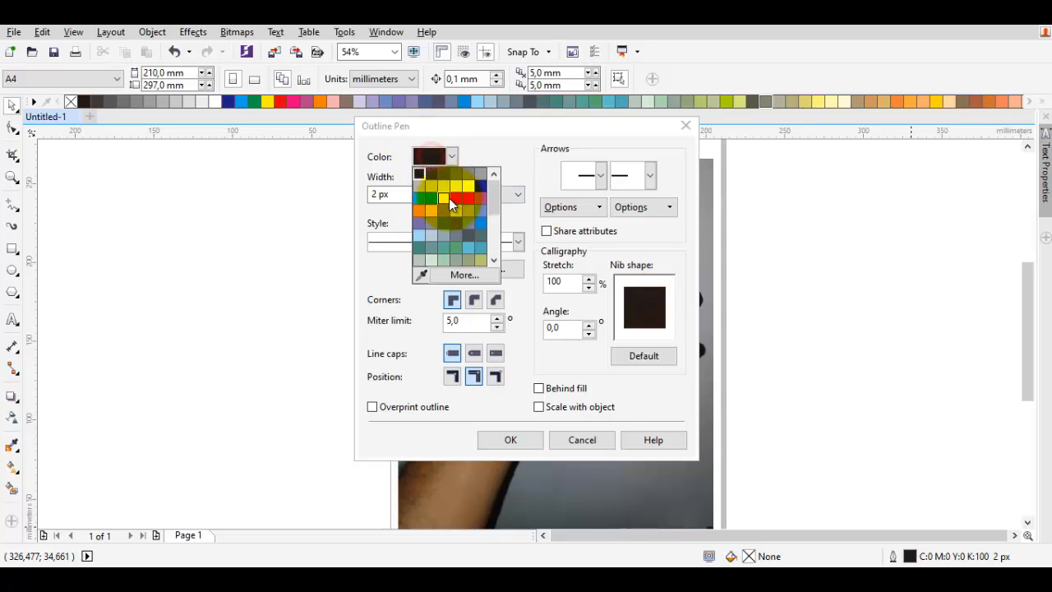
left_click(446, 198)
left_click(428, 194)
left_click(430, 194)
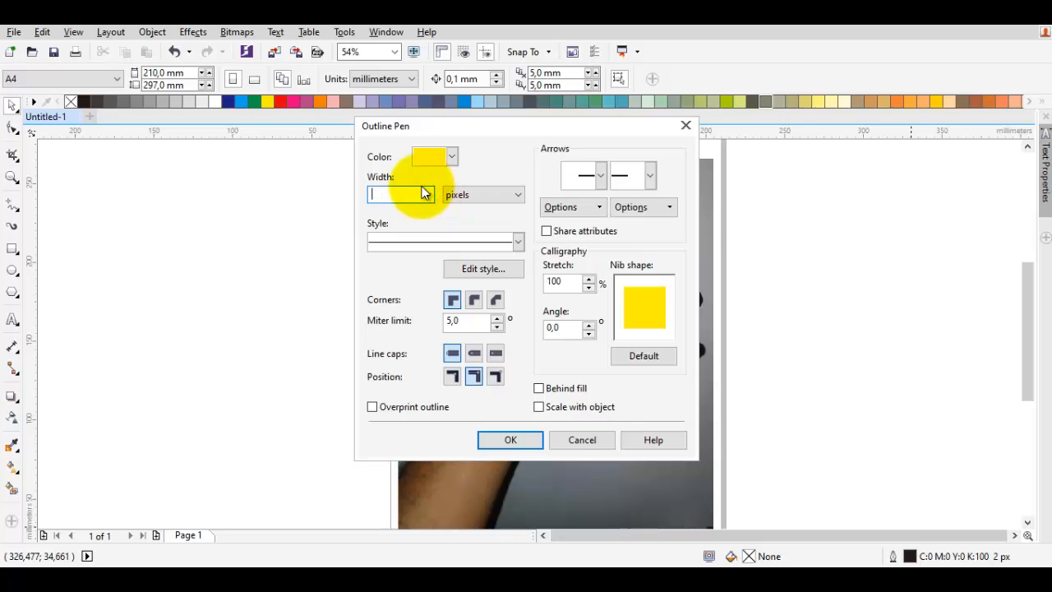
type("45")
key("Return")
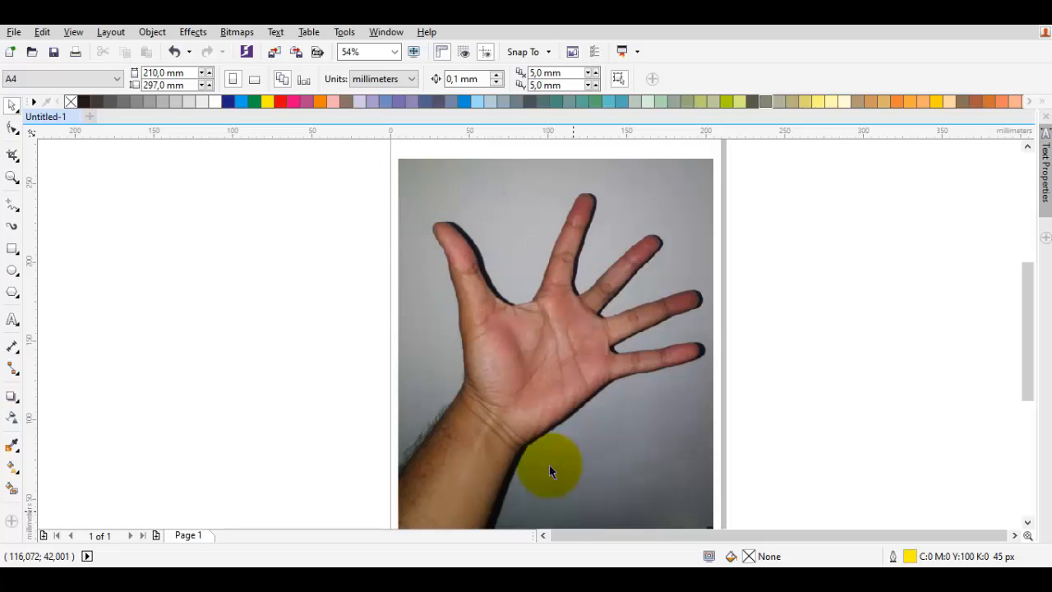
Step: Give the default outline rounded corners
double_click(909, 558)
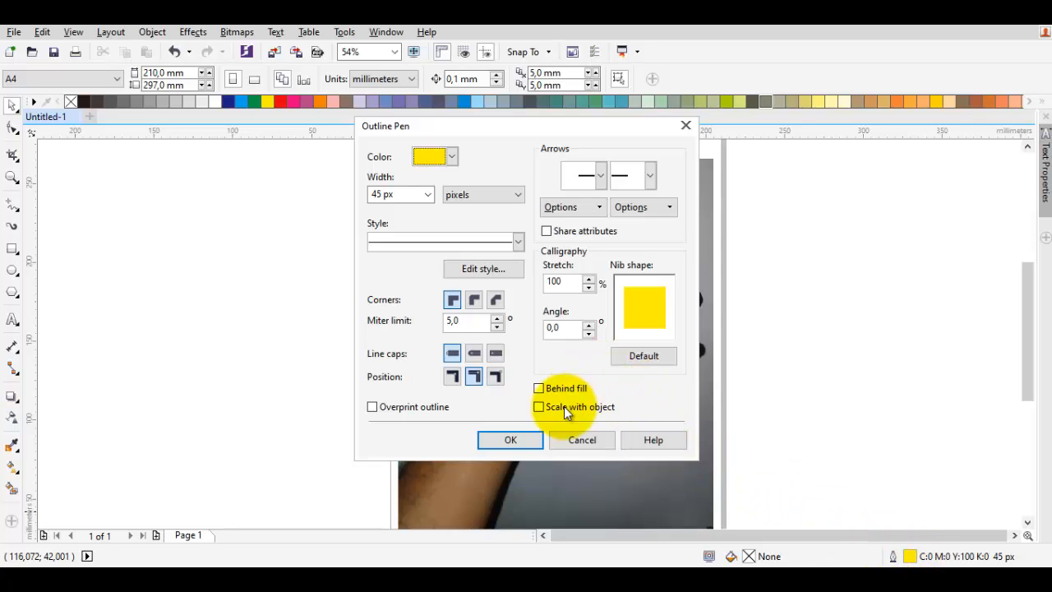
left_click(475, 299)
left_click(510, 442)
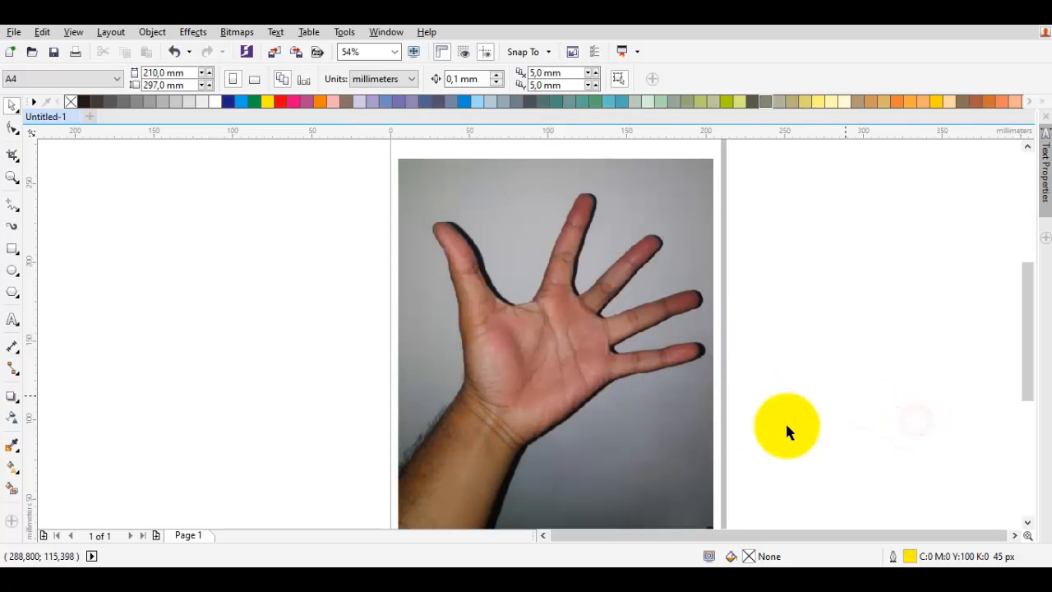
left_click(845, 397)
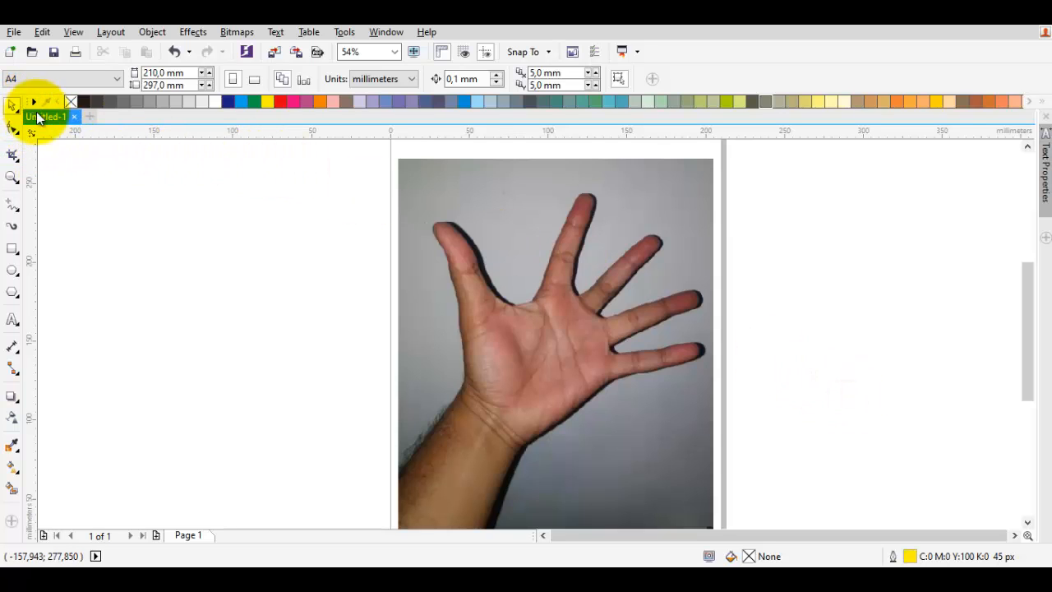
Step: Set the default fill colour to black
left_click(85, 100)
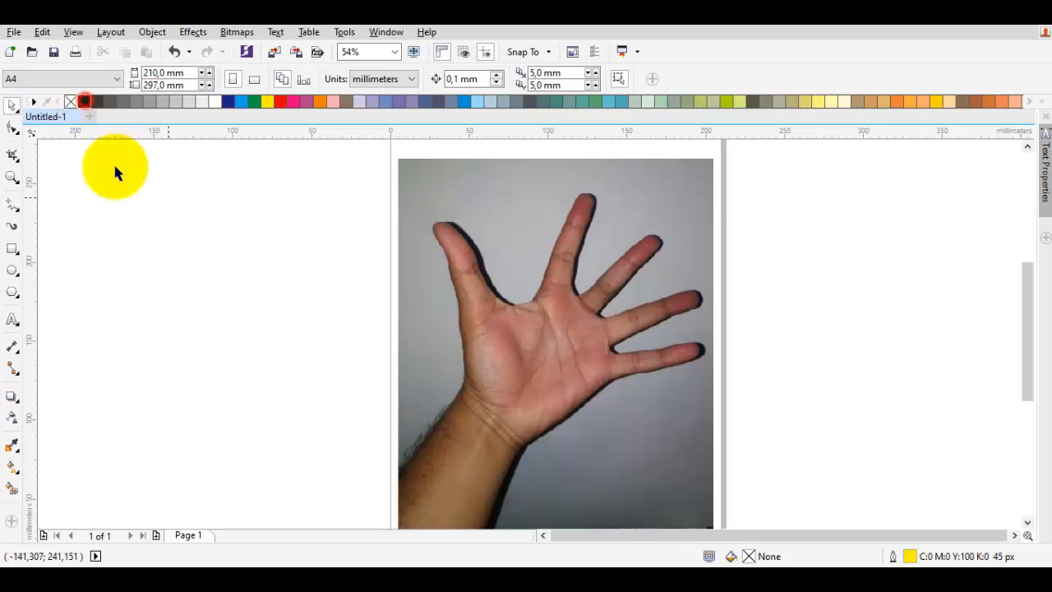
left_click(166, 197)
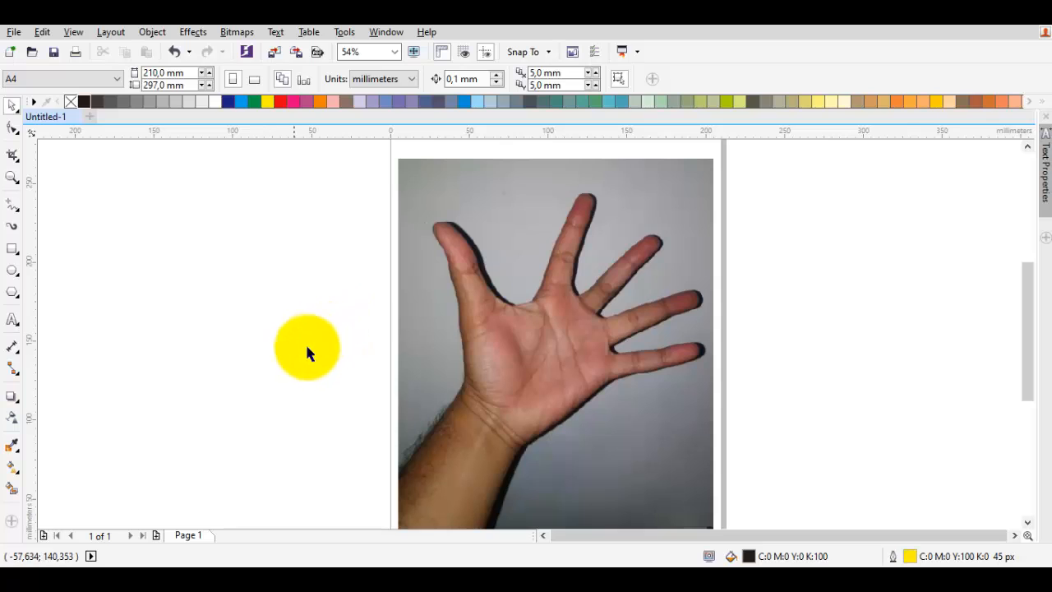
left_click(327, 372)
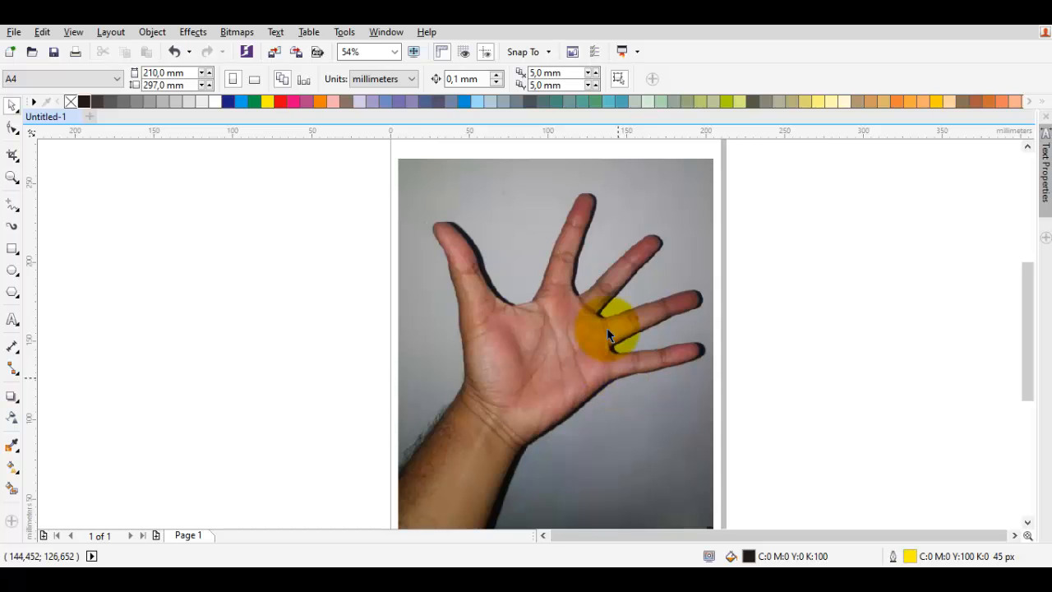
Step: Start a Pen tool path at the photo's edge and trace the forearm's thumb-side contour up to the wrist
key("F5")
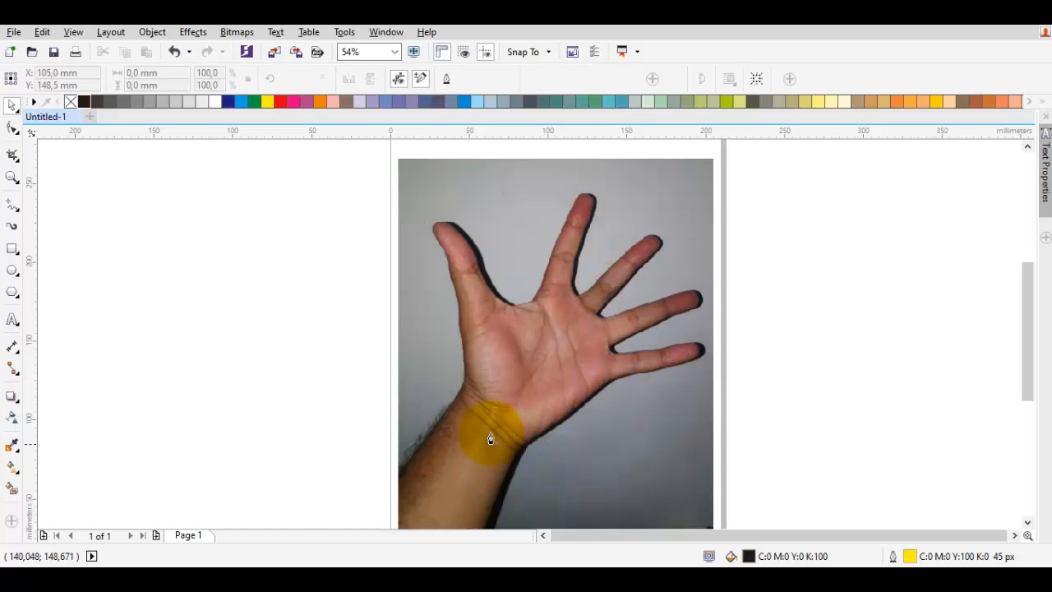
scroll(481, 427, "up", 2)
scroll(474, 392, "up", 1)
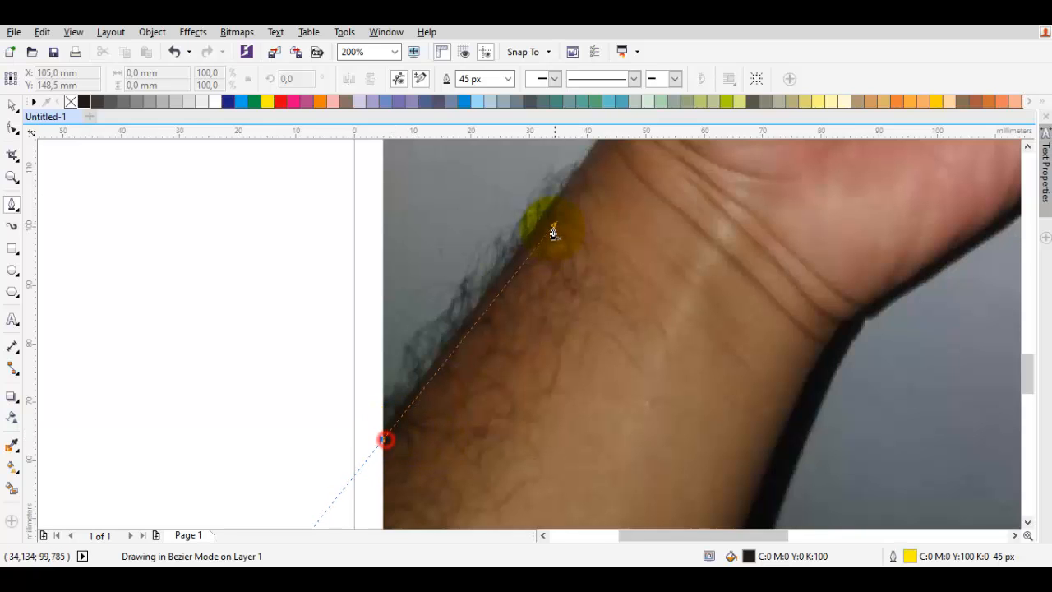
scroll(577, 194, "up", 1)
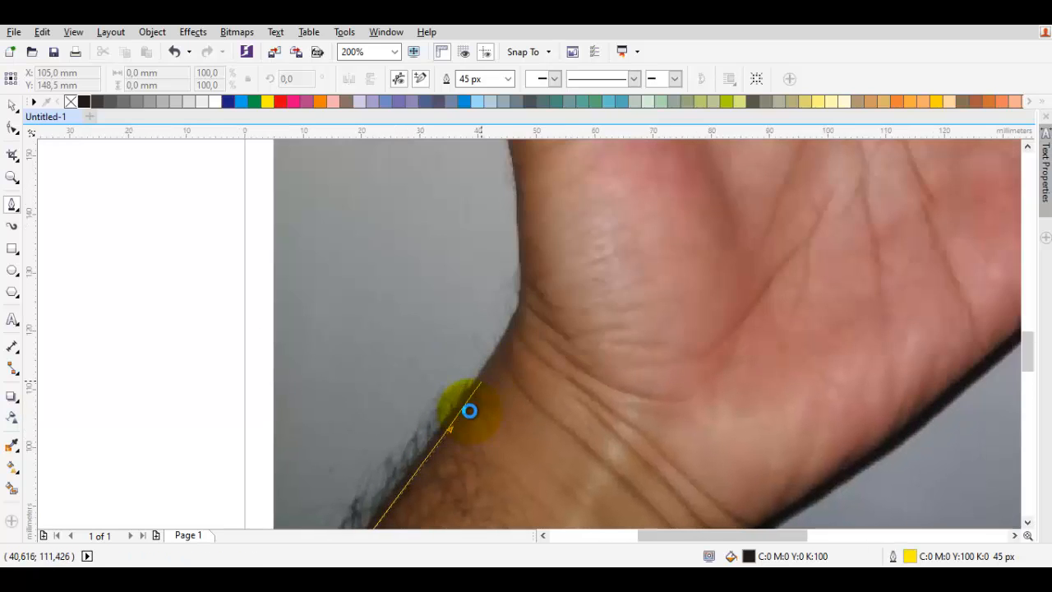
left_click(521, 298)
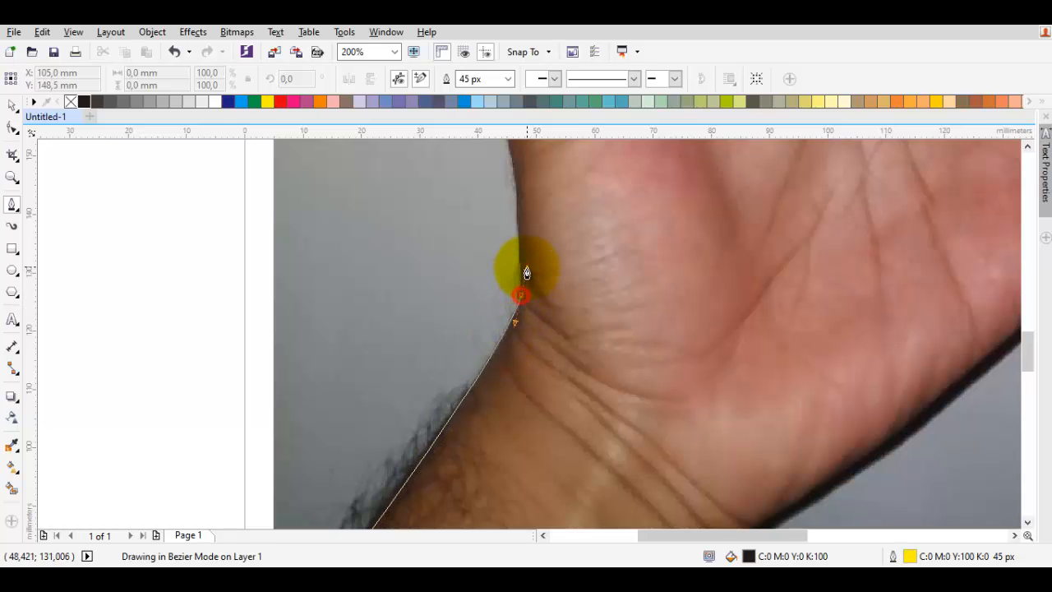
scroll(498, 343, "up", 3)
Step: Continue the path from the wrist along the outer edge of the thumb to just below its tip
left_click(491, 391)
scroll(488, 395, "up", 1)
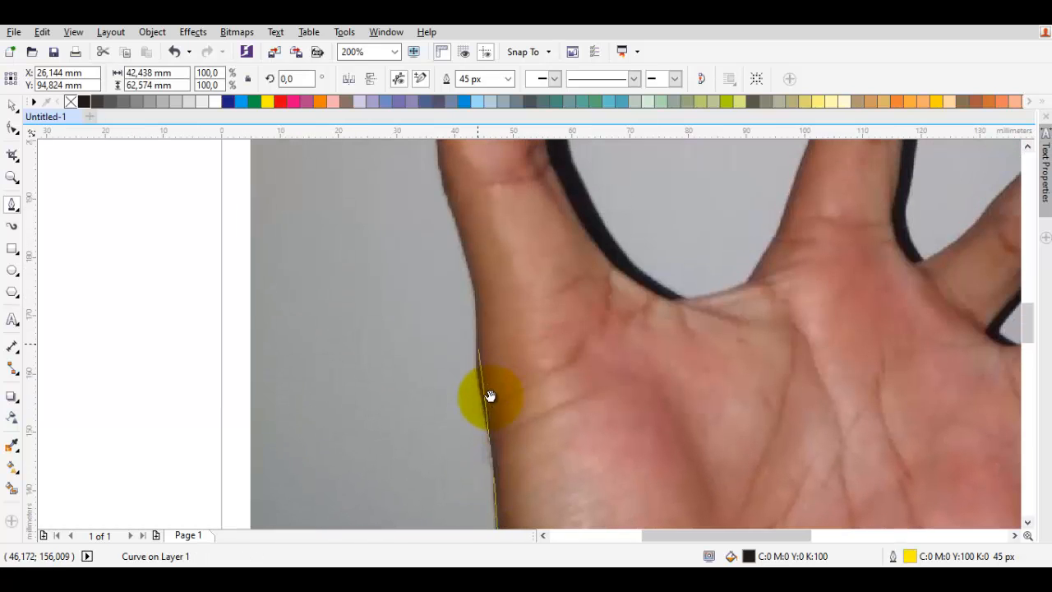
scroll(472, 343, "up", 1)
left_click(472, 376)
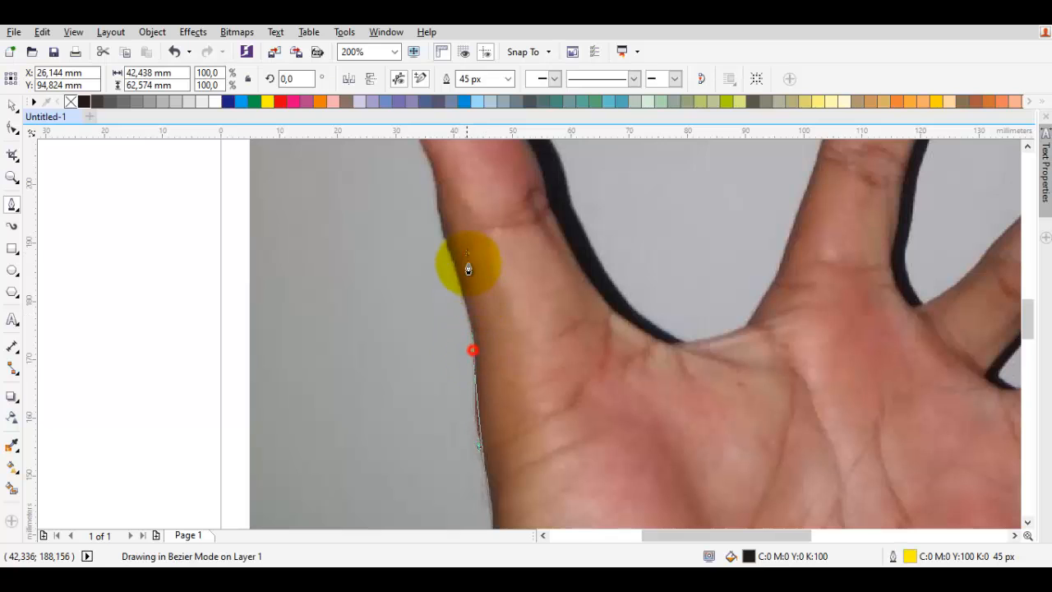
left_click(436, 192)
scroll(418, 275, "up", 3)
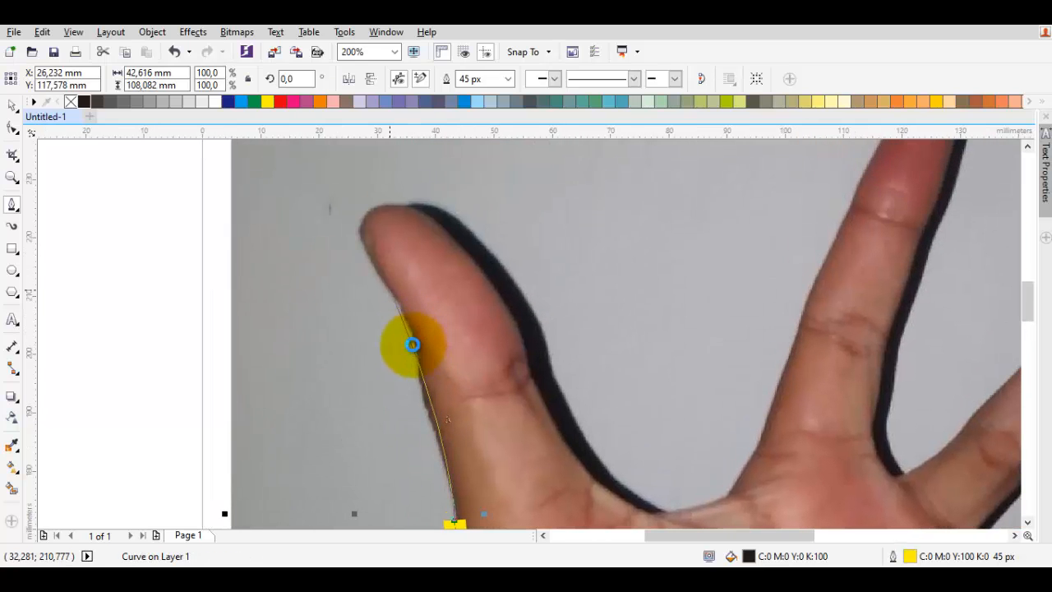
left_click_drag(371, 264, 333, 197)
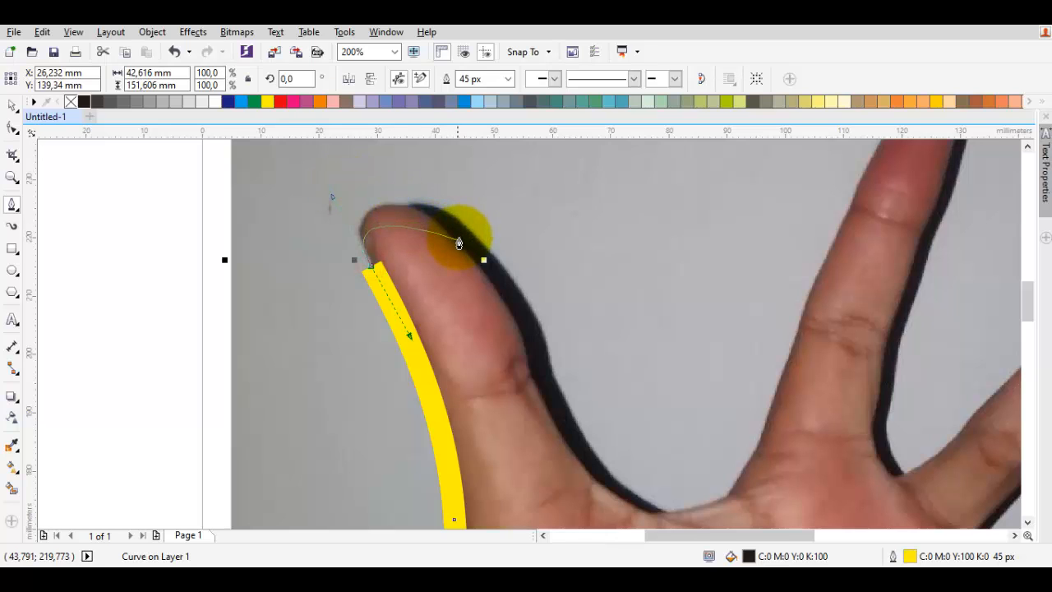
Step: Curve the path around the thumb's tip, undoing the first curve and redrawing it with a longer handle
left_click(458, 247)
left_click_drag(514, 317, 513, 317)
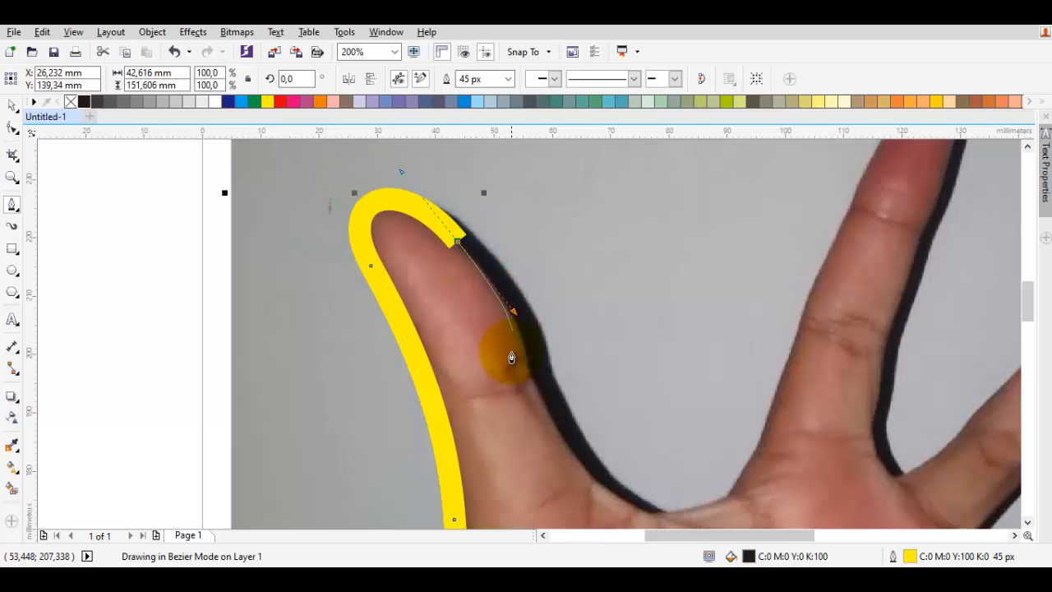
key("ctrl+z")
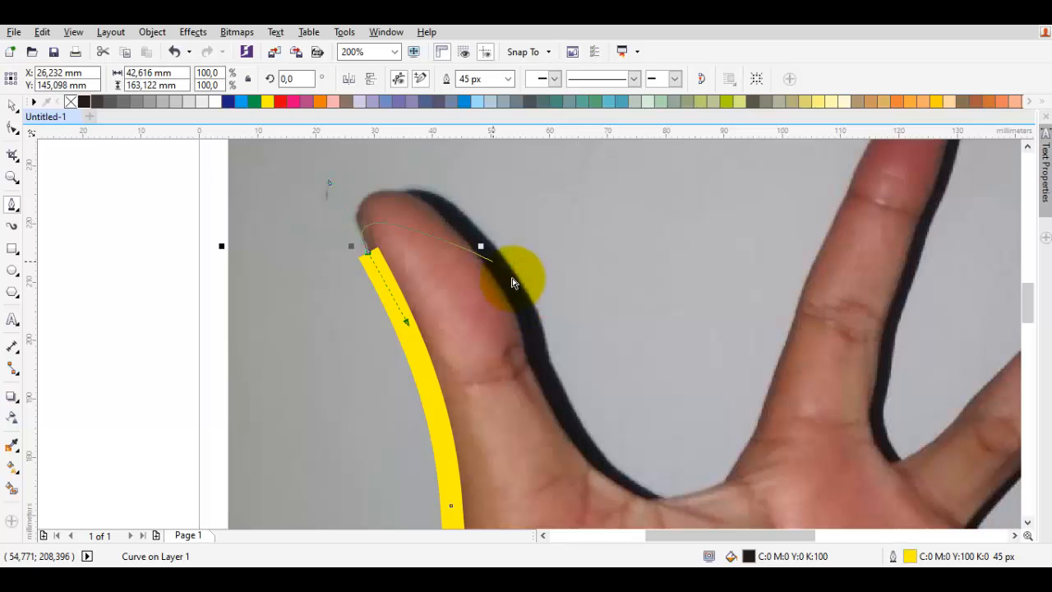
left_click_drag(475, 243, 530, 355)
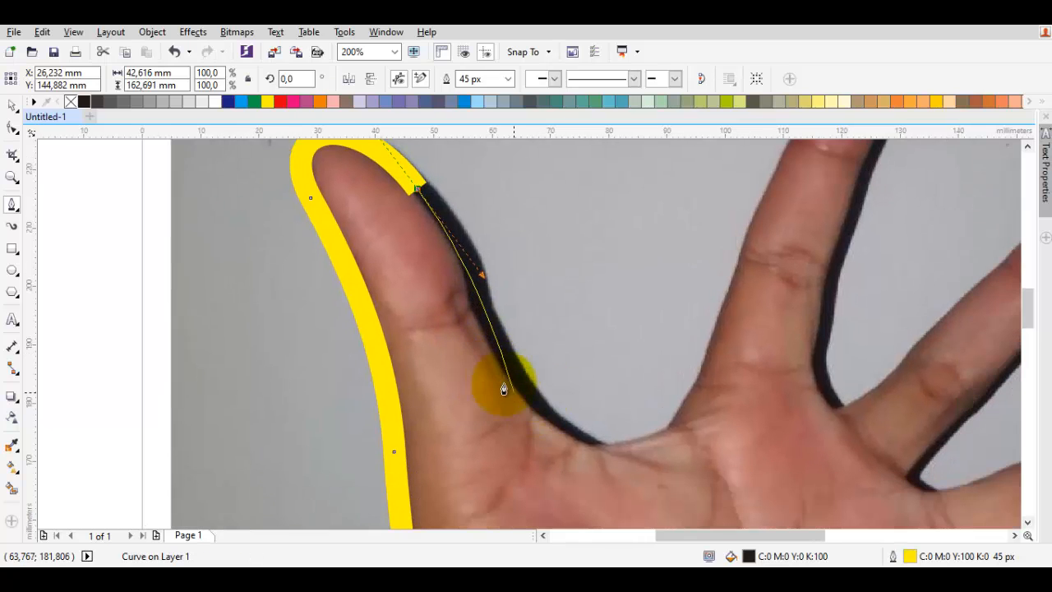
Step: Trace the thumb's inner edge down through the web to the index finger's base, undoing and redrawing ill-fitting curve points
left_click_drag(515, 399, 567, 460)
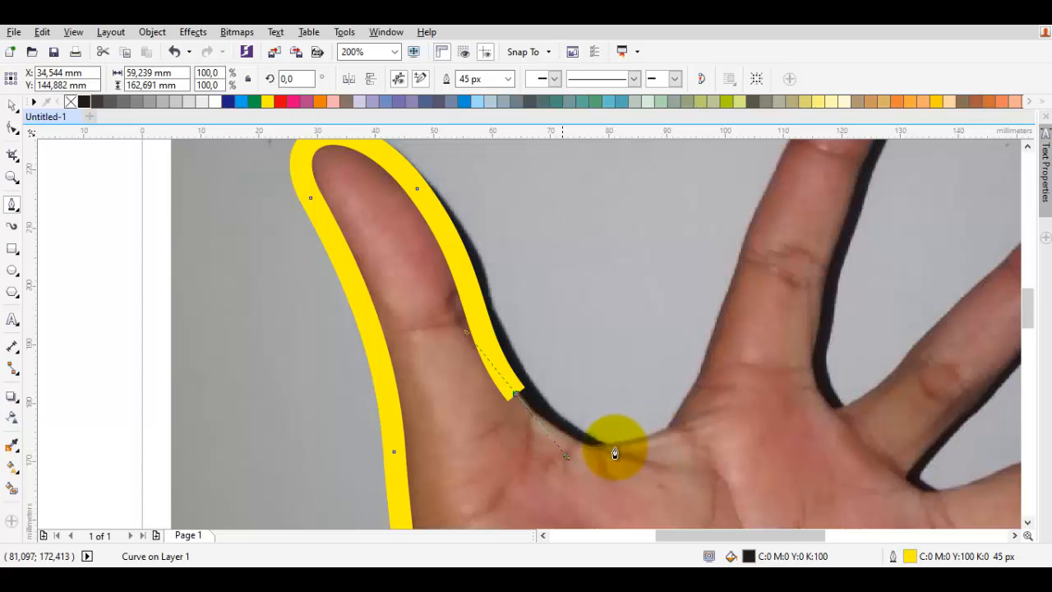
key("ctrl+z")
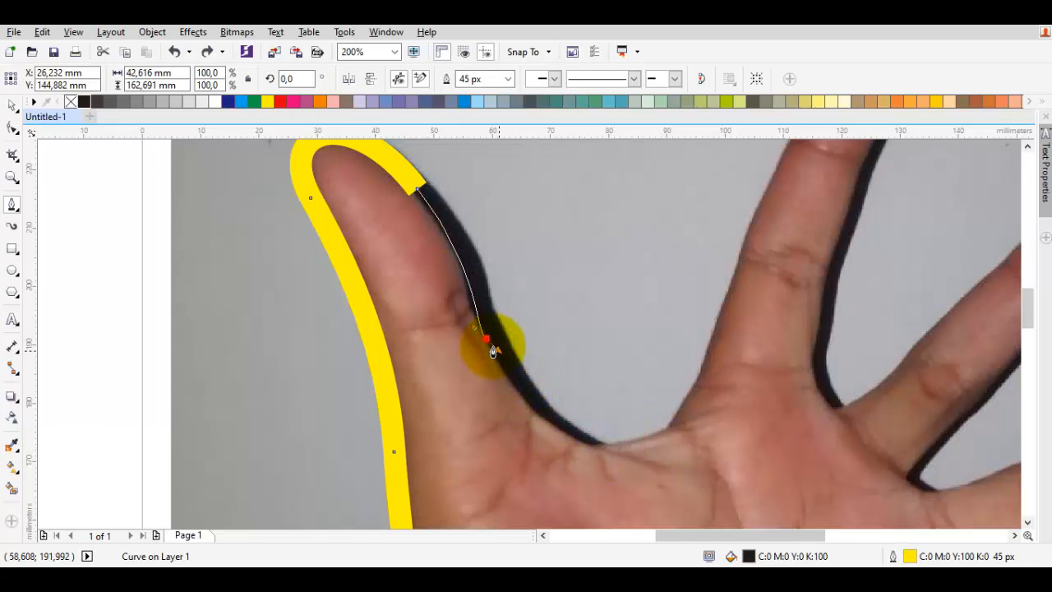
left_click_drag(485, 341, 536, 422)
key("ctrl+z")
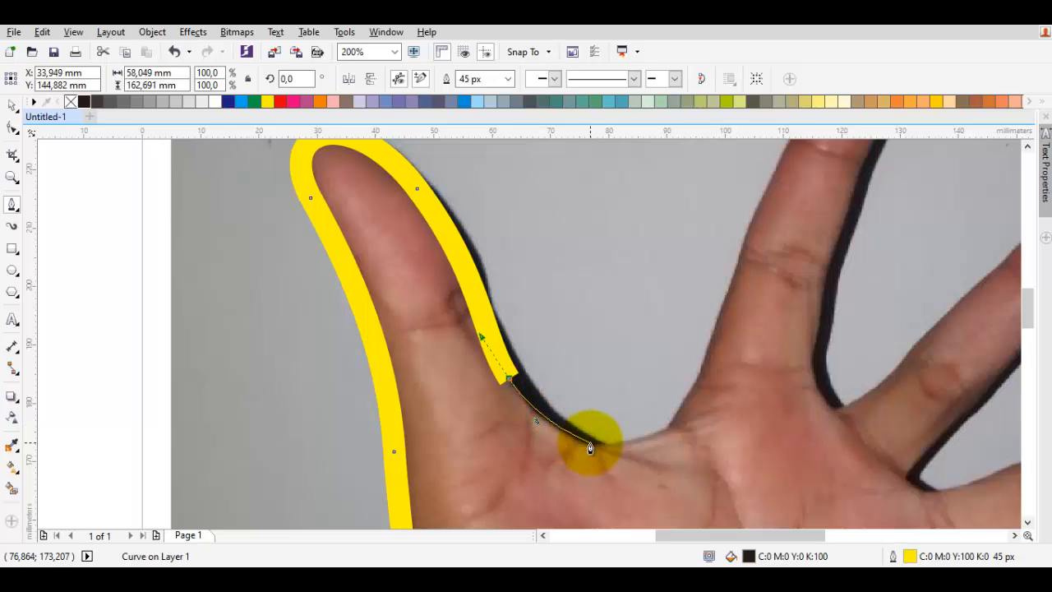
left_click(593, 448)
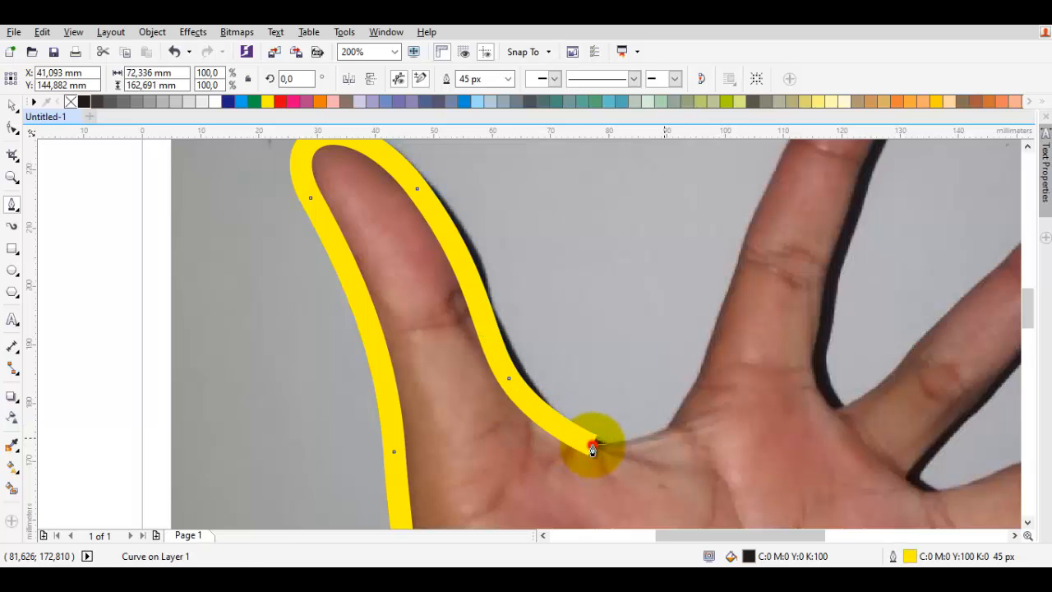
left_click(672, 431)
scroll(742, 287, "down", 2)
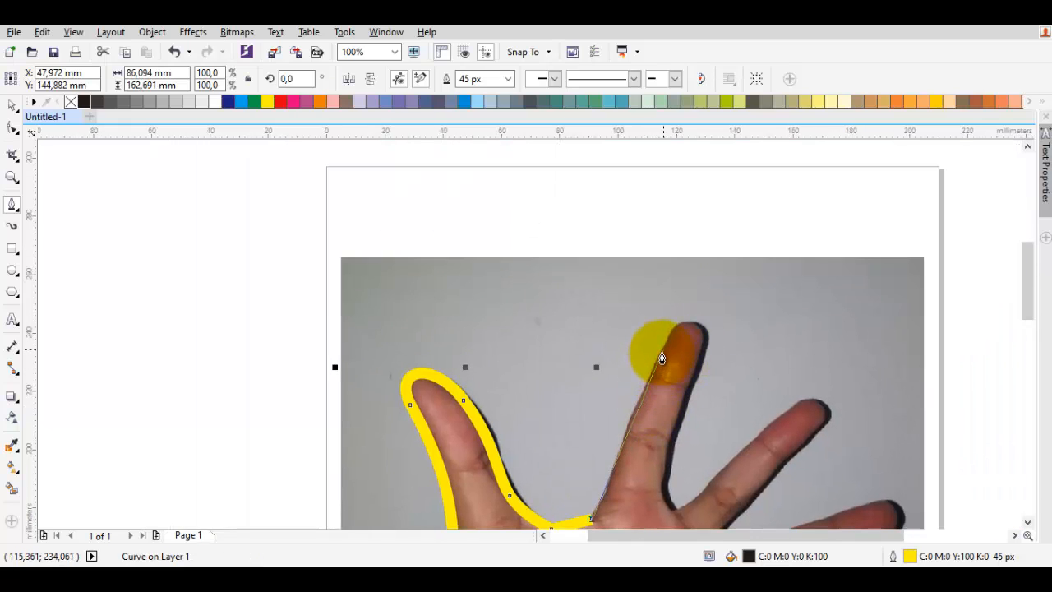
left_click_drag(662, 351, 693, 299)
key("ctrl+z")
mouse_move(668, 339)
left_mouse_down()
mouse_move(676, 308)
mouse_move(694, 294)
mouse_move(709, 304)
left_mouse_up()
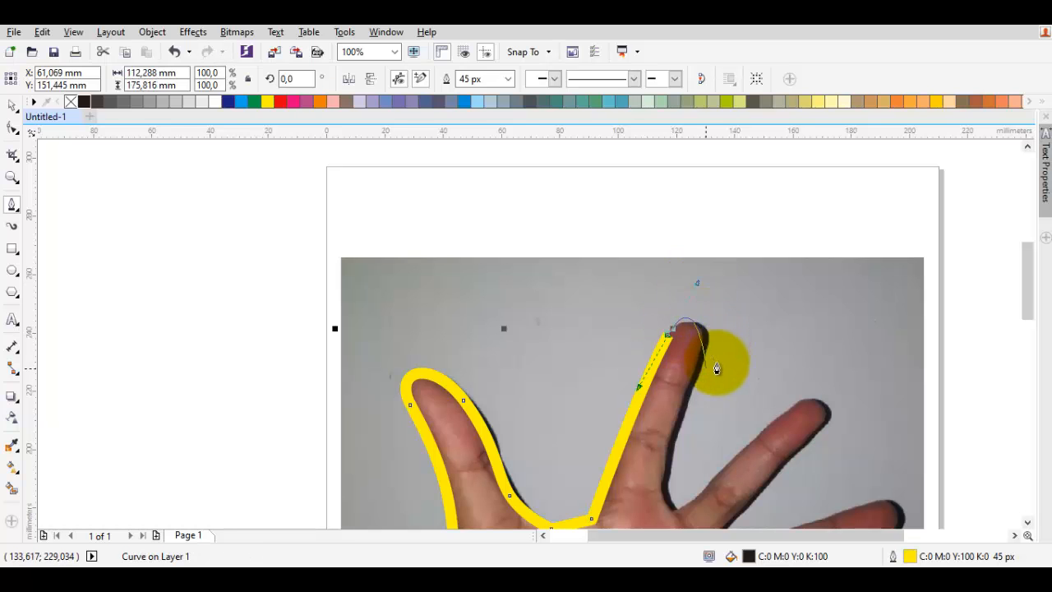
scroll(695, 378, "up", 1)
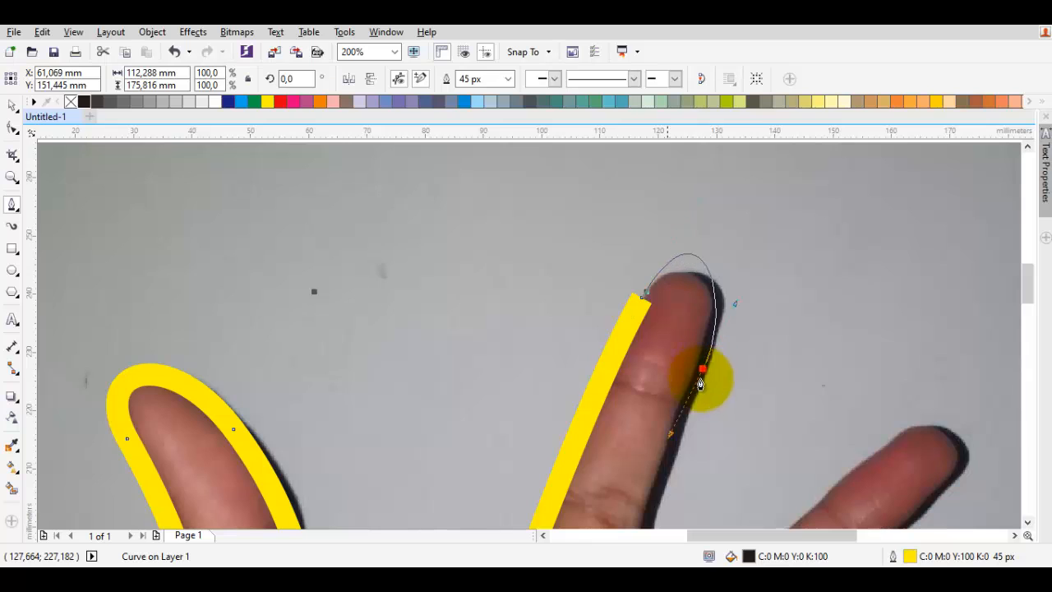
left_click_drag(700, 369, 662, 449)
key("ctrl+z")
key("ctrl+z")
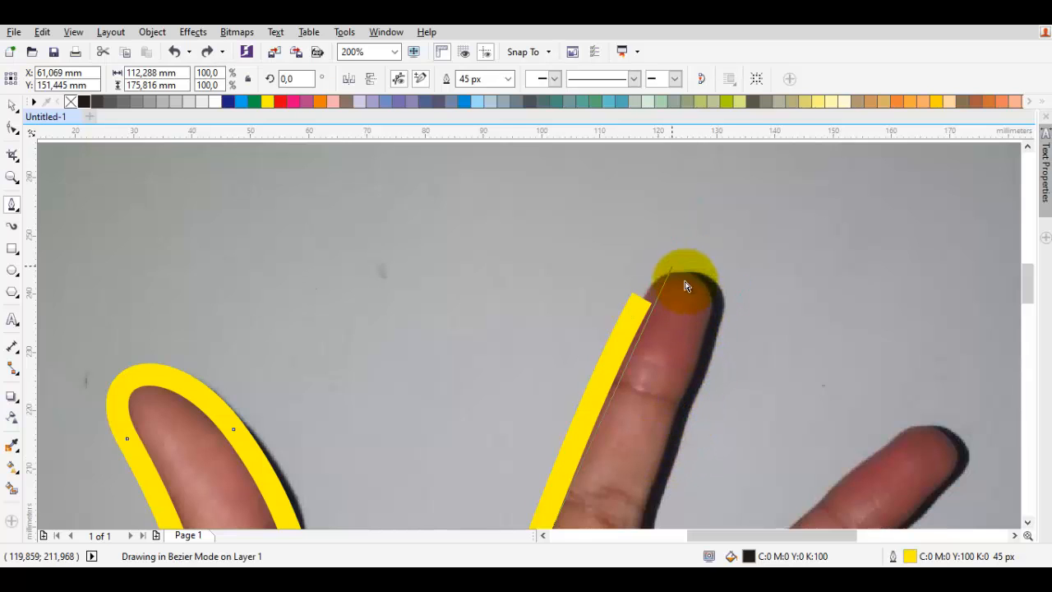
Step: Trace the index finger from its base over the tip and down to the web beside the middle finger
left_click_drag(670, 272, 729, 250)
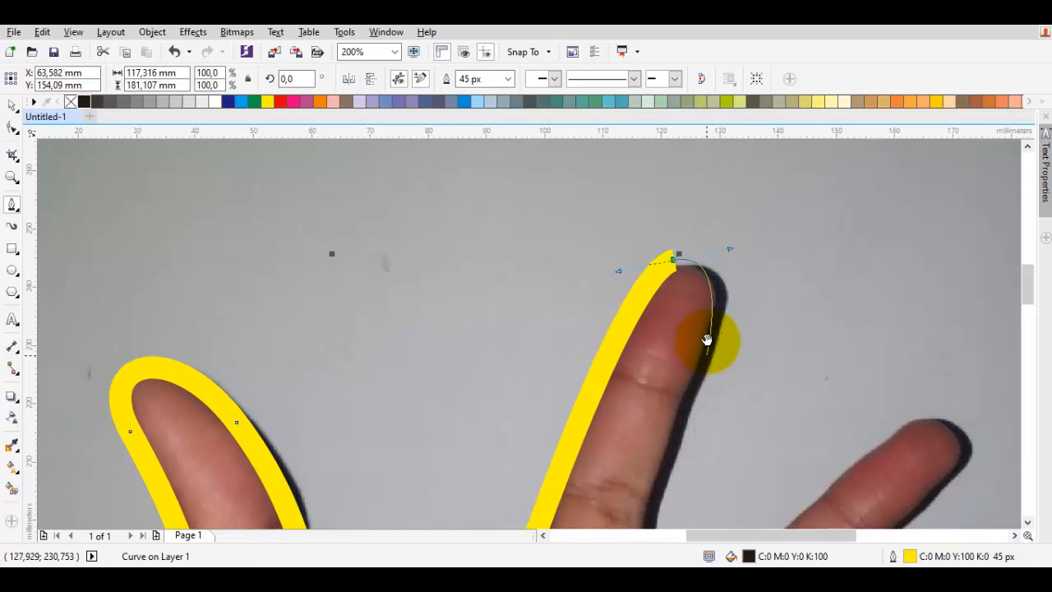
left_click_drag(695, 398, 683, 300)
mouse_move(664, 411)
left_mouse_down()
mouse_move(666, 378)
mouse_move(672, 419)
left_mouse_up()
left_click(687, 428)
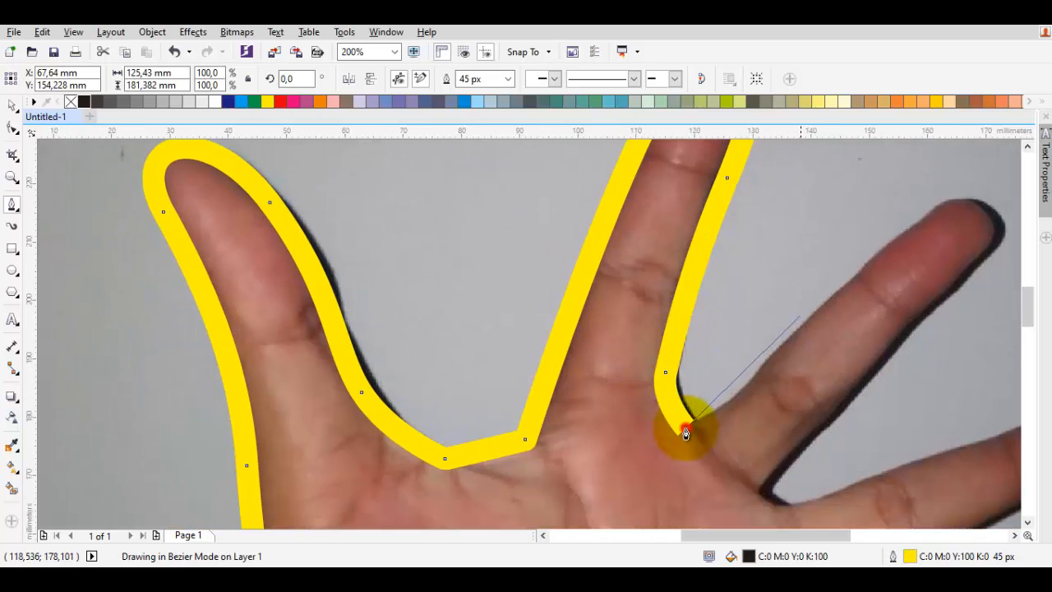
Step: Extend the path along the middle finger's upper edge to its tip, undoing and redrawing the tip point
mouse_move(801, 314)
left_mouse_down()
mouse_move(710, 392)
mouse_move(833, 289)
mouse_move(876, 285)
mouse_move(889, 318)
mouse_move(916, 336)
mouse_move(915, 357)
left_mouse_up()
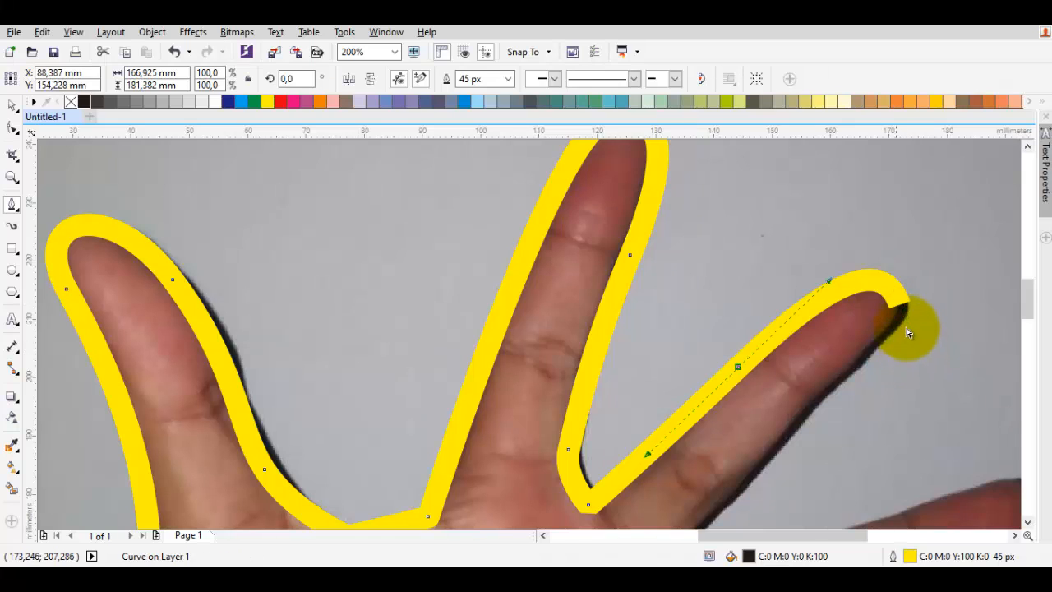
key("ctrl+z")
left_click_drag(890, 281, 904, 301)
scroll(891, 337, "down", 1)
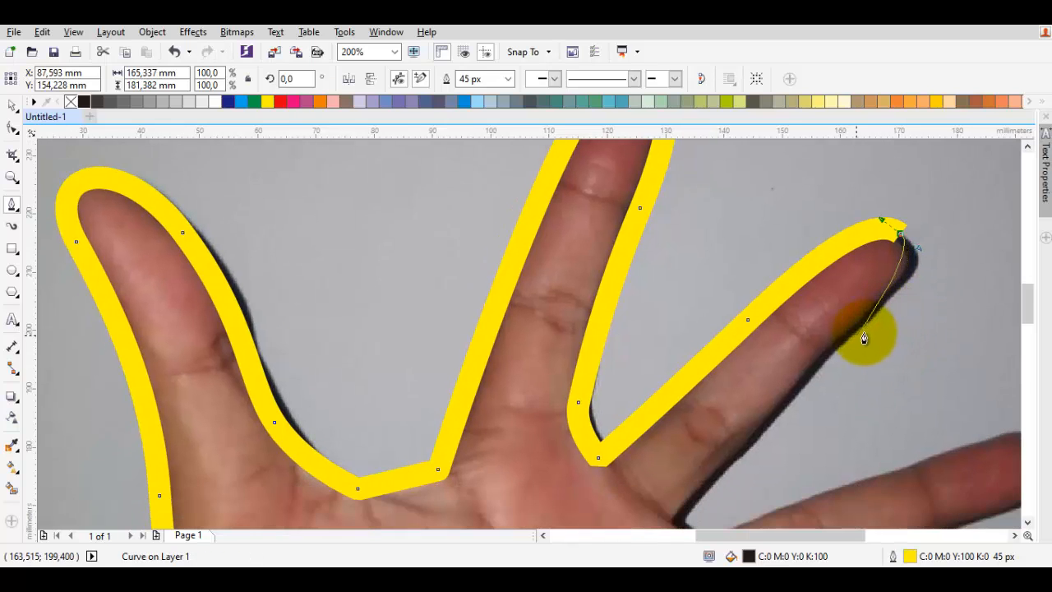
Step: Continue the path around the middle finger's tip and down its lower edge through the web beside the ring finger
left_click(847, 341)
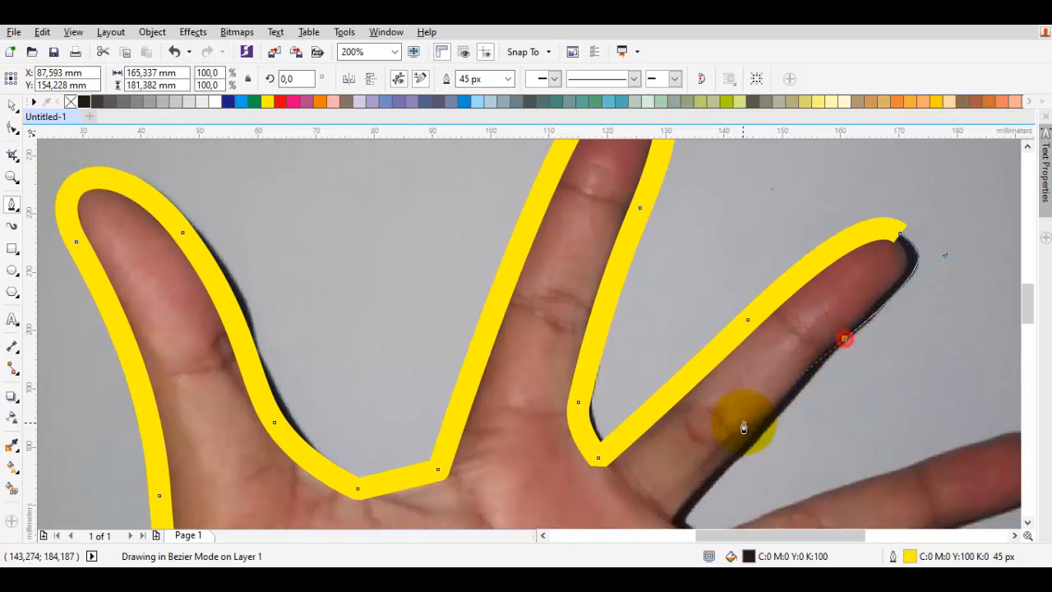
left_click_drag(760, 423, 759, 428)
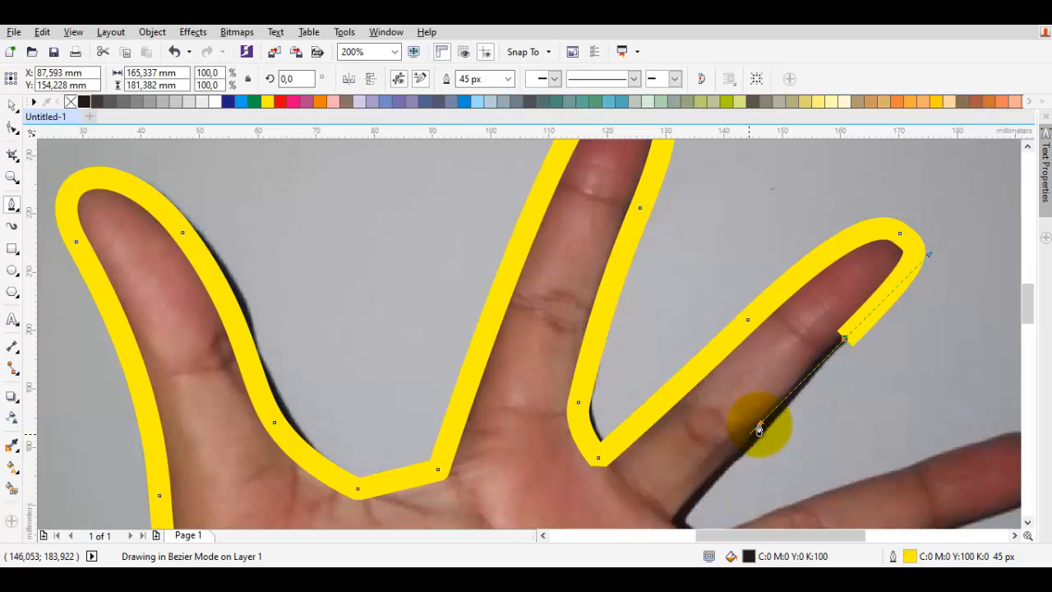
left_click_drag(722, 483, 795, 341)
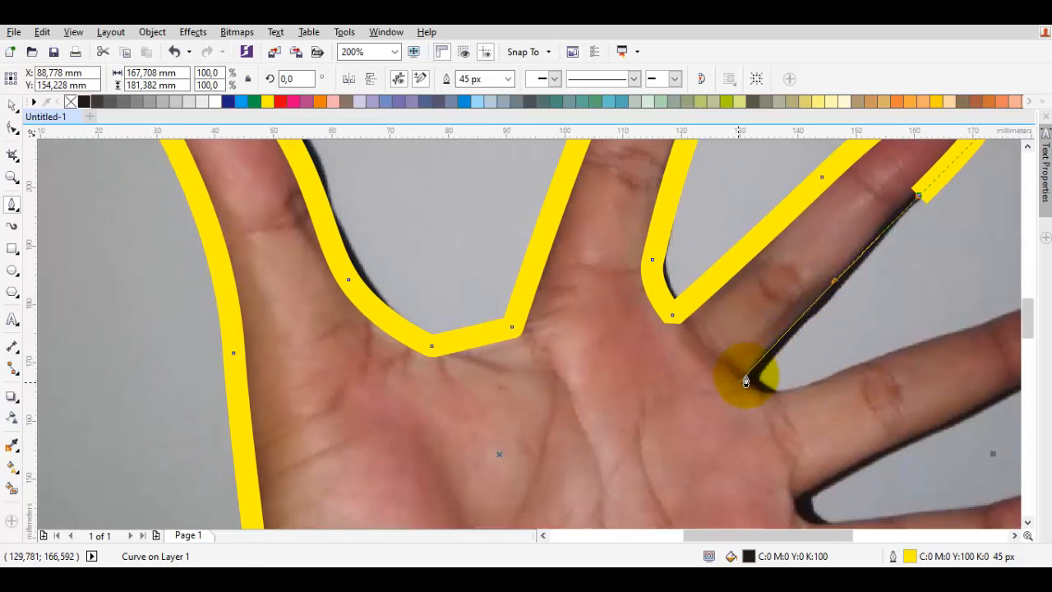
left_click_drag(748, 383, 757, 399)
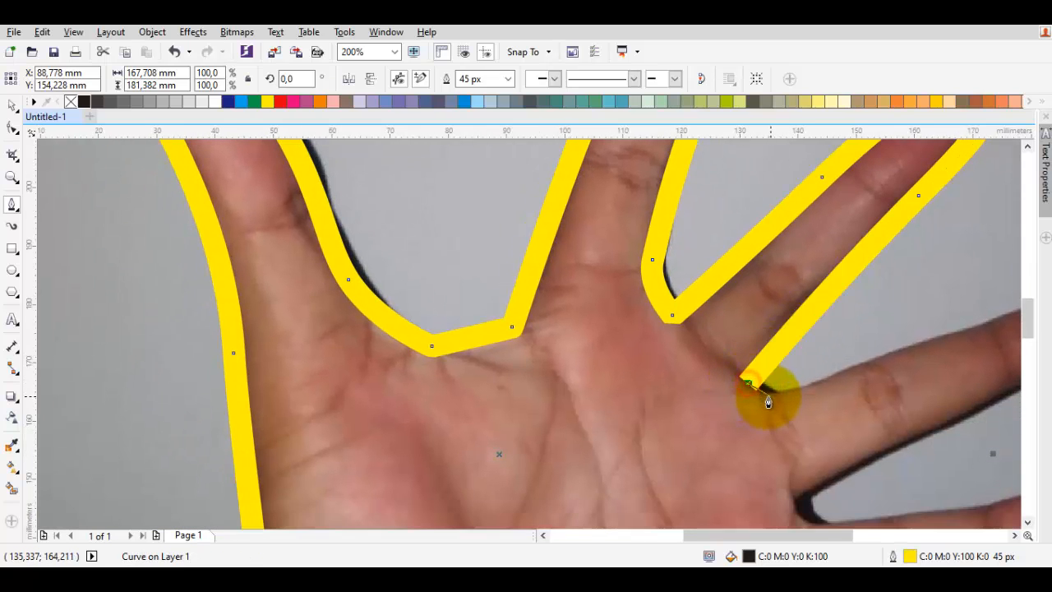
left_click(770, 397)
Step: Trace the ring finger along its upper edge, around the tip and back to the web beside the little finger
left_click_drag(934, 348, 515, 389)
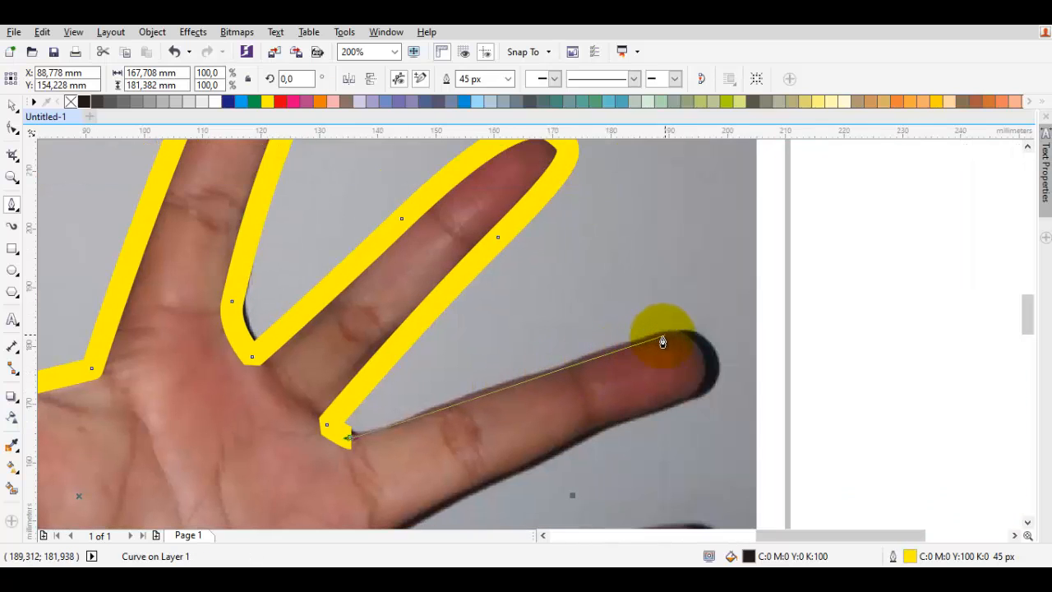
mouse_move(667, 339)
left_mouse_down()
mouse_move(704, 340)
mouse_move(706, 329)
left_mouse_up()
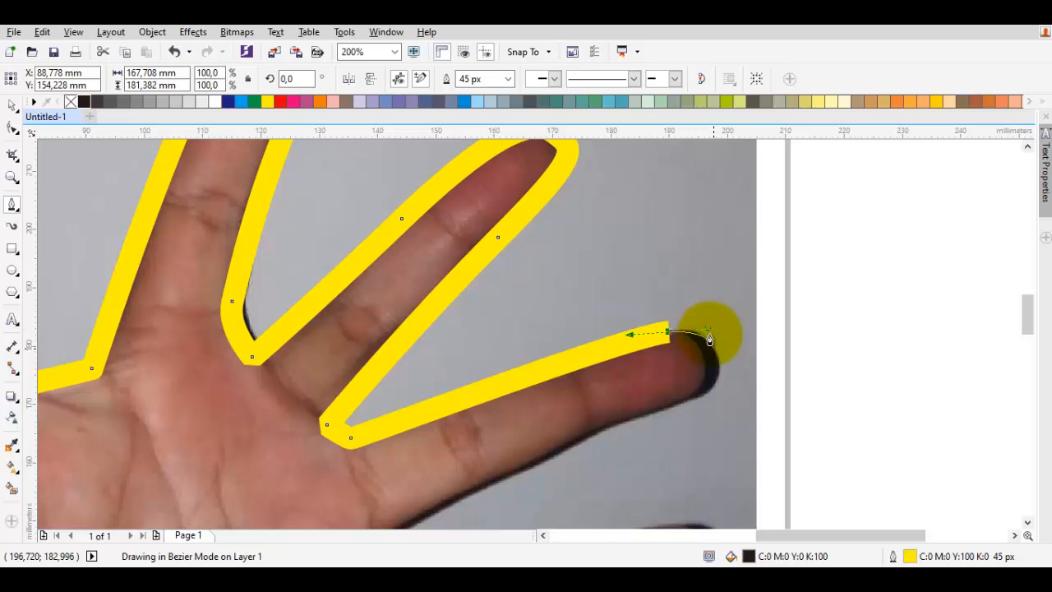
left_click_drag(674, 400, 592, 440)
left_click_drag(518, 482, 651, 351)
left_click(507, 413)
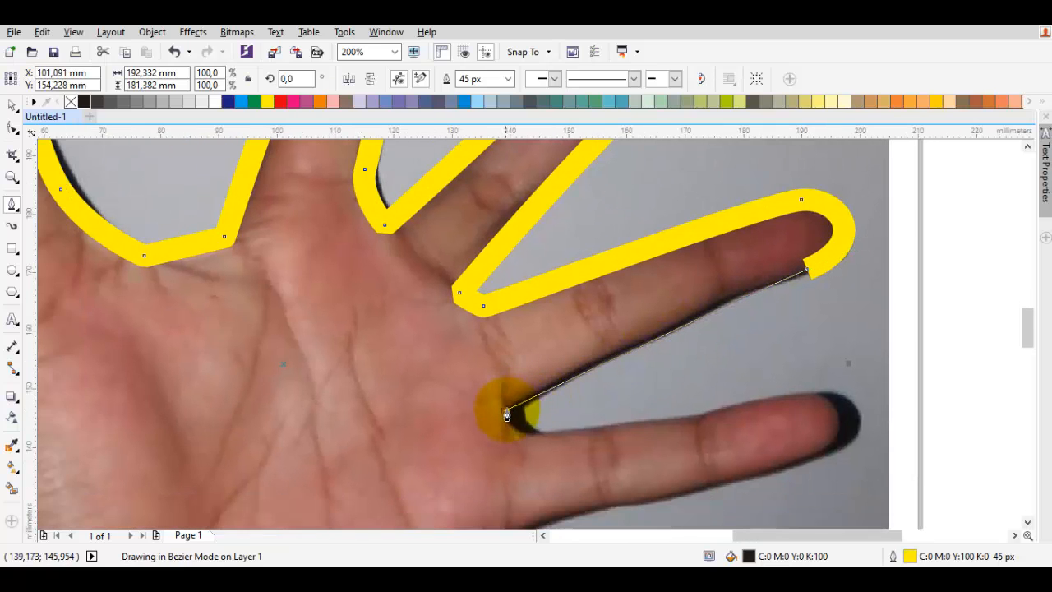
Step: Trace around the little finger and continue the path along the palm's lower edge to the wrist
left_click_drag(639, 441, 777, 407)
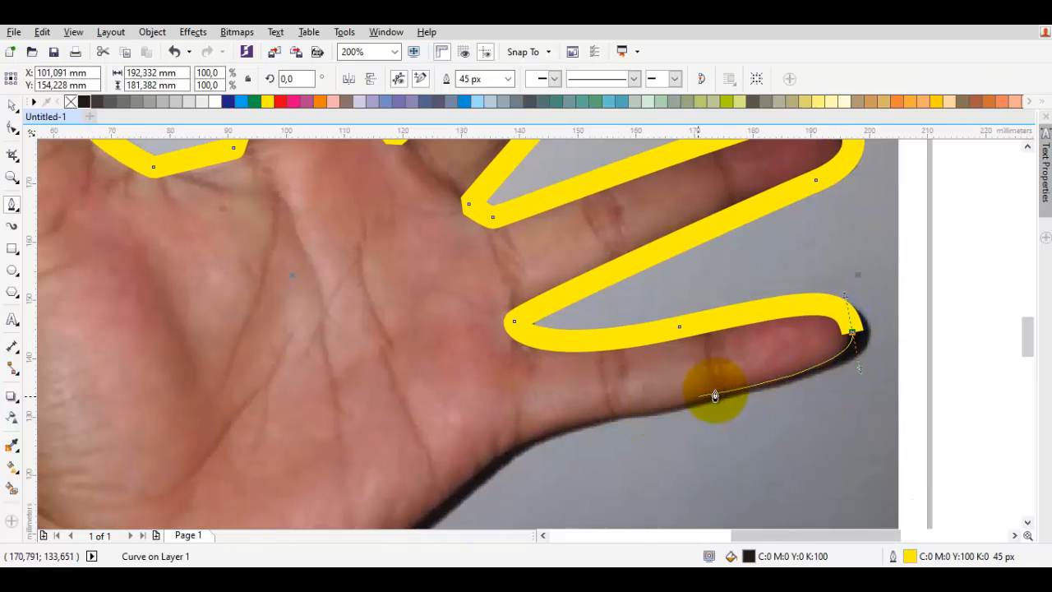
left_click(695, 408)
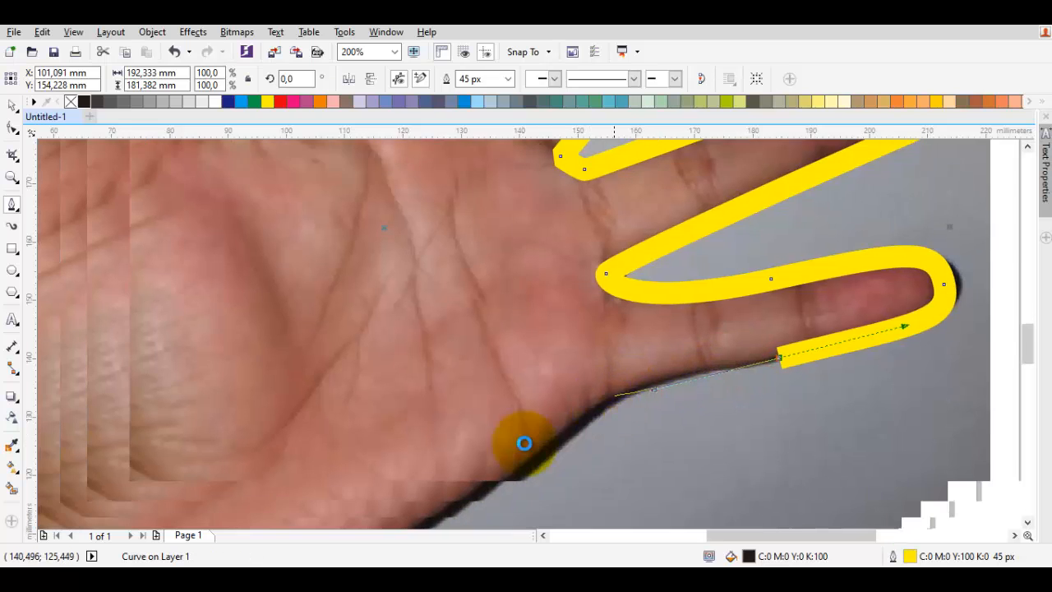
left_click_drag(524, 443, 805, 303)
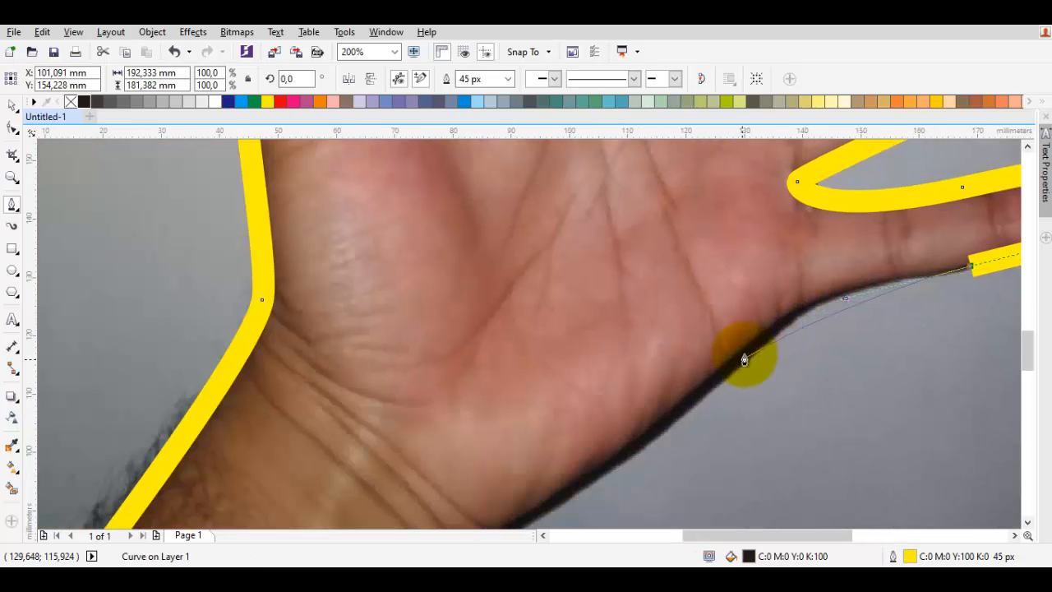
left_click_drag(723, 368, 635, 440)
left_click_drag(568, 482, 728, 358)
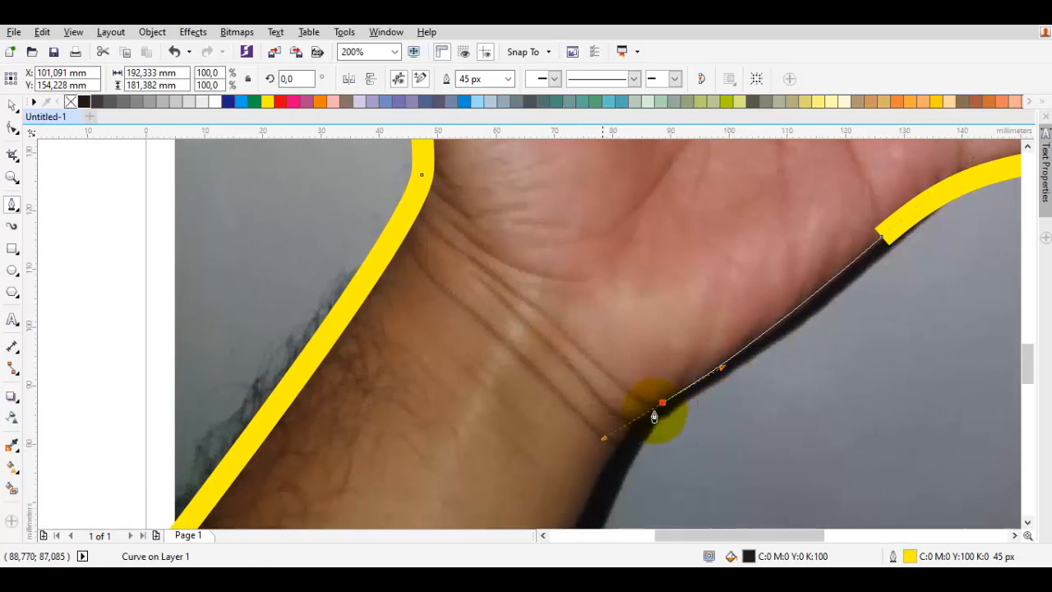
left_click_drag(662, 403, 595, 441)
Step: Run the path down the forearm and through the photo's lower-left corner, closing it at the starting node
scroll(592, 441, "down", 1)
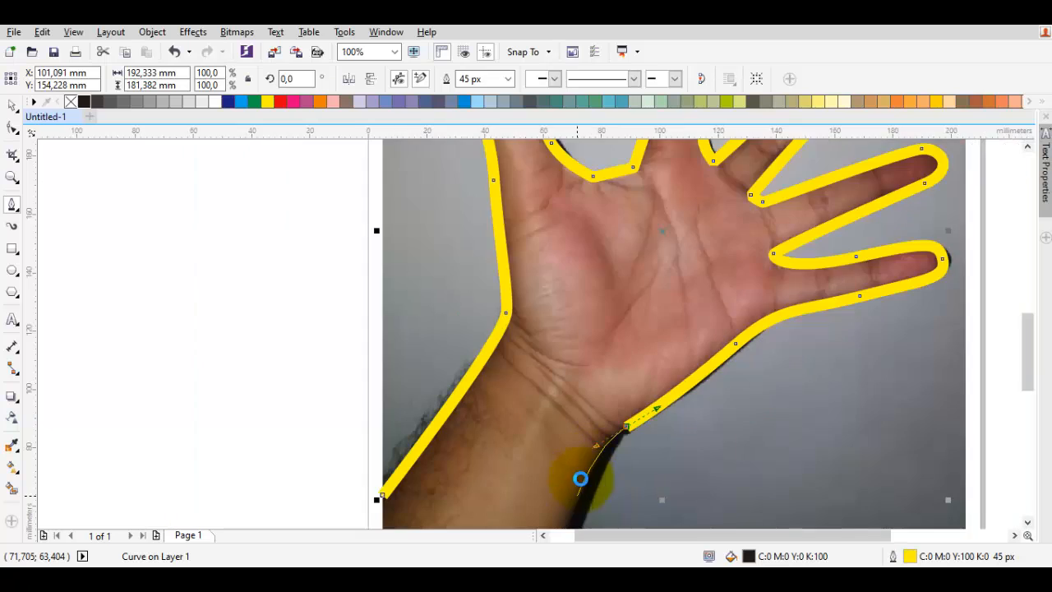
mouse_move(581, 479)
left_mouse_down()
mouse_move(714, 350)
mouse_move(712, 380)
mouse_move(716, 369)
left_mouse_up()
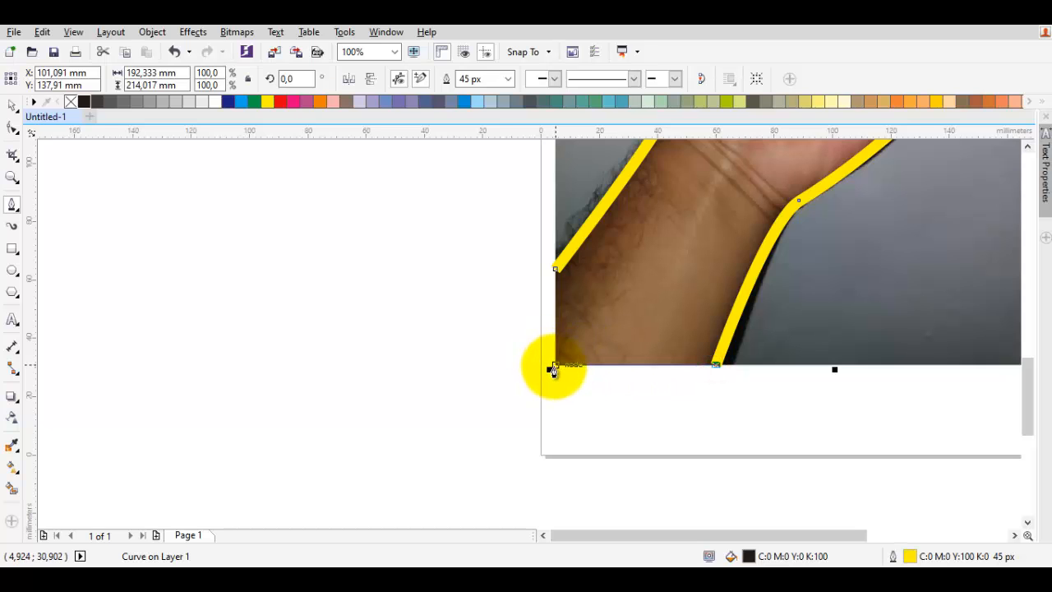
left_click(553, 369)
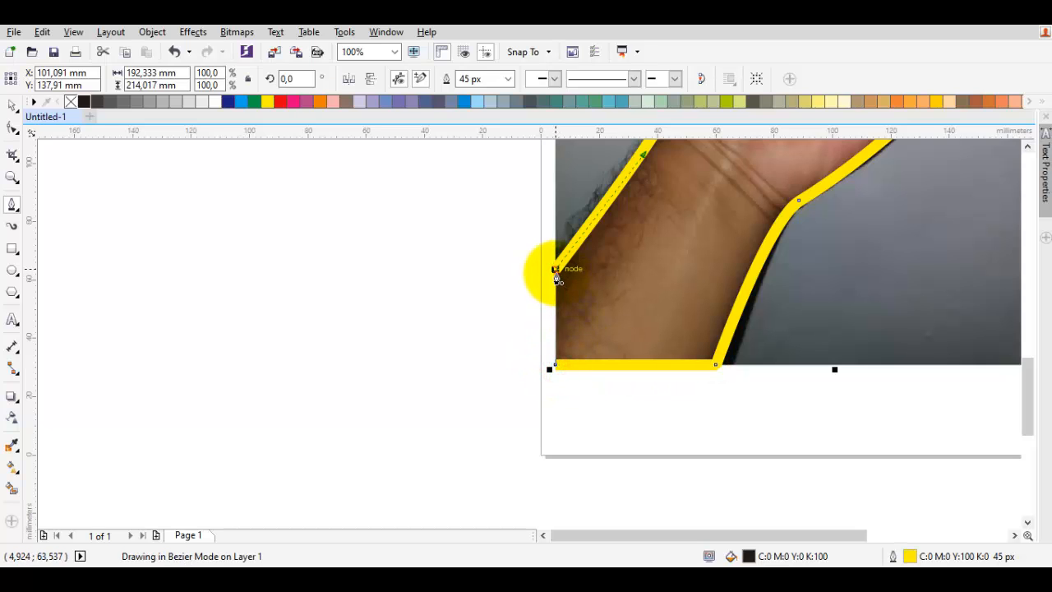
left_click(556, 273)
scroll(564, 270, "down", 2)
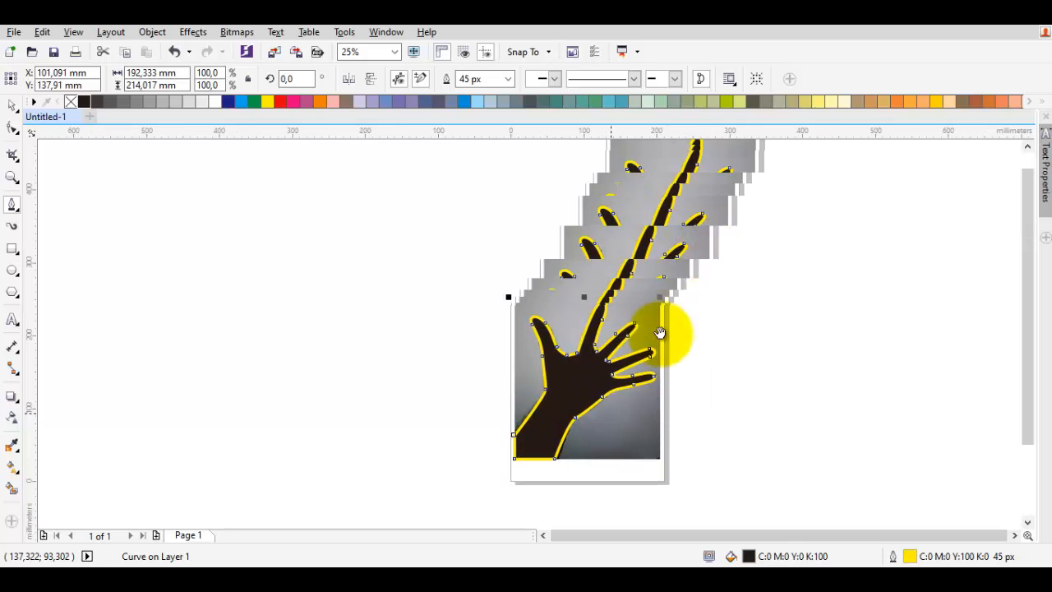
Step: Try to convert the closed hand curve's yellow outline to a separate object, and undo the conversion
key("space")
scroll(593, 368, "up", 1)
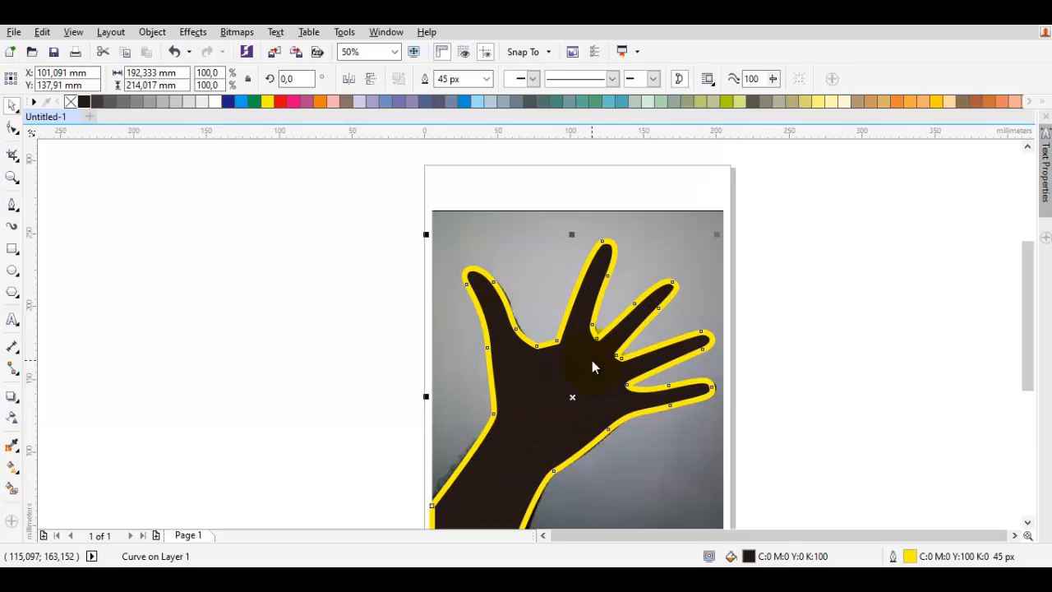
key("ctrl+shift+q")
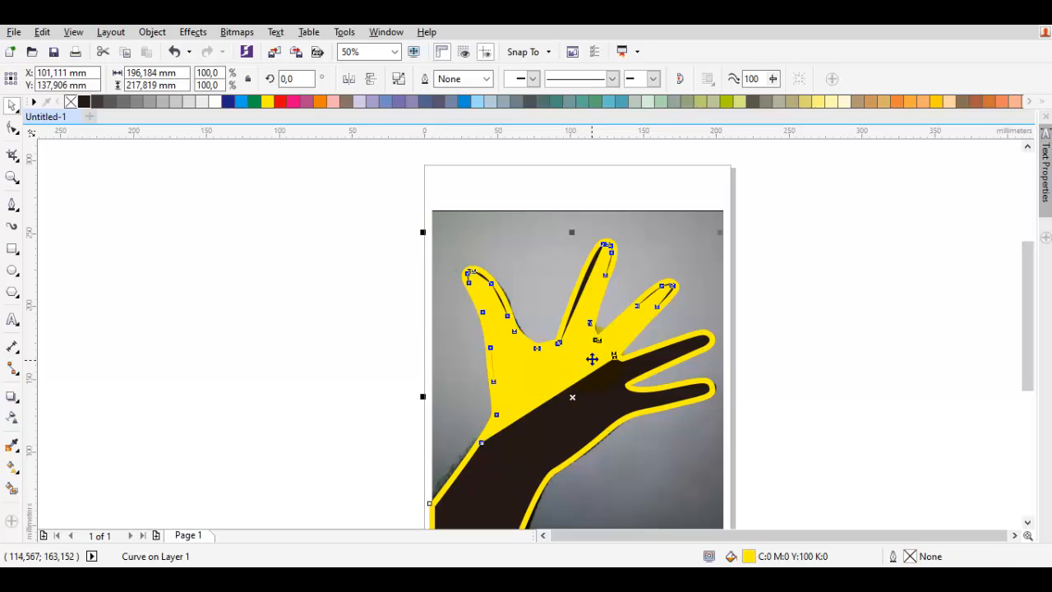
scroll(653, 286, "up", 1)
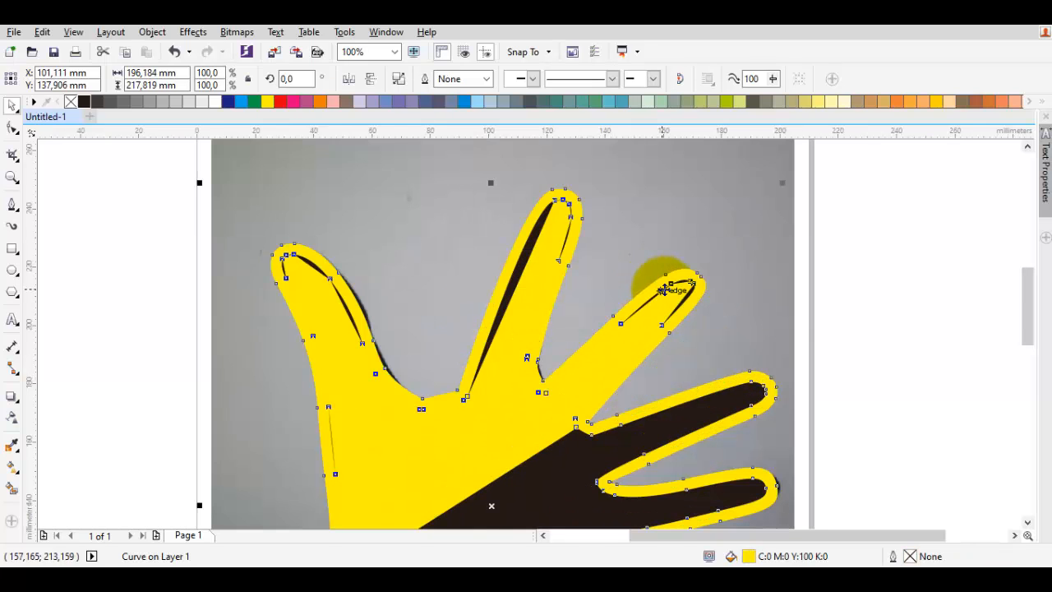
key("ctrl+z")
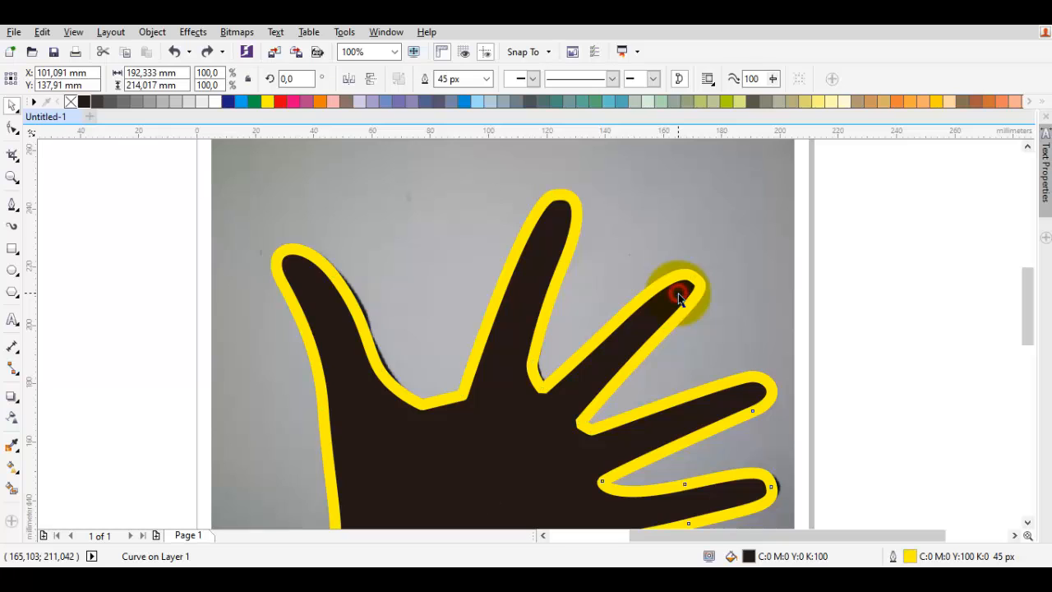
Step: Make the middle finger's tip node a cusp and adjust the curve handle so the fingertip is smoothly rounded
double_click(679, 296)
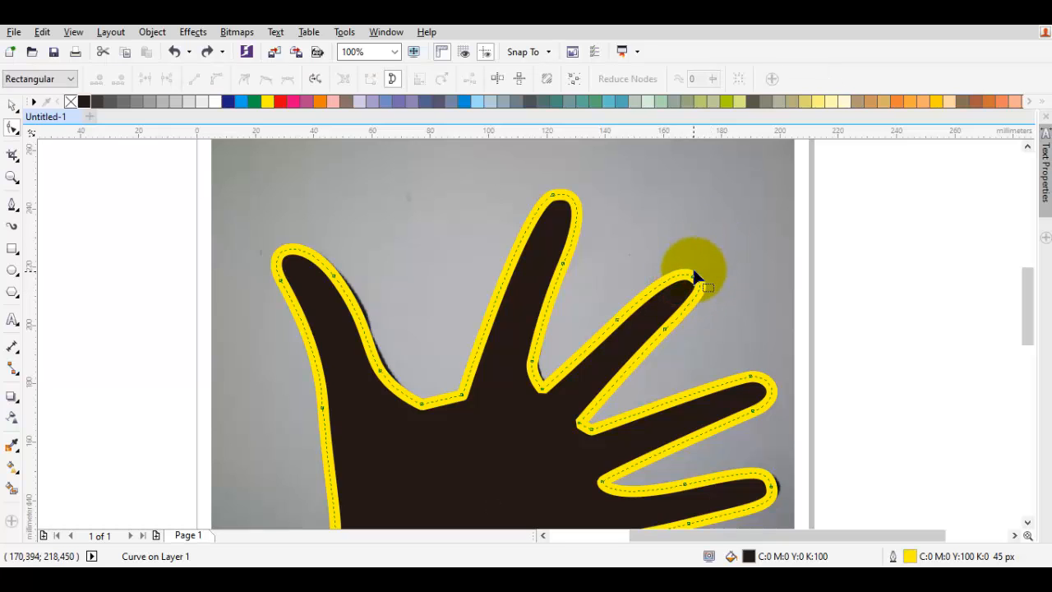
left_click(696, 281)
right_click(694, 277)
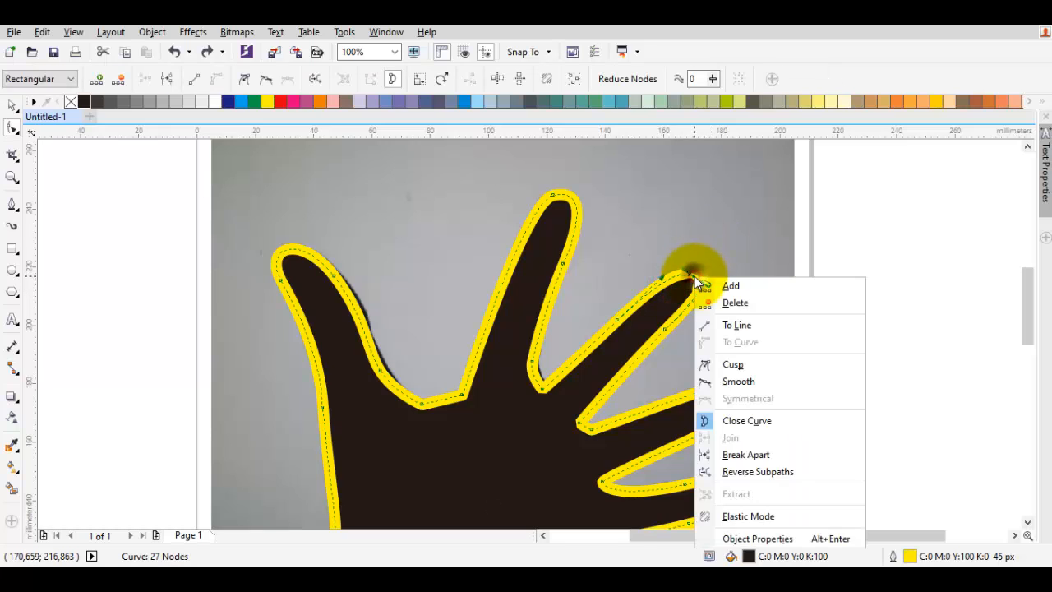
left_click(731, 365)
scroll(707, 313, "up", 3)
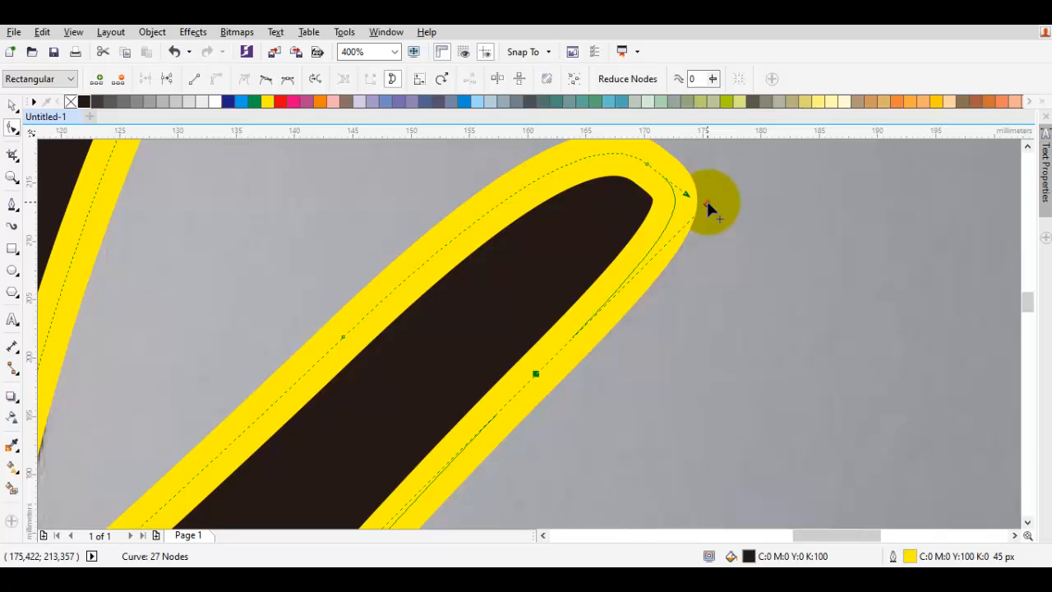
left_click_drag(706, 202, 644, 265)
scroll(644, 264, "down", 2)
scroll(645, 264, "down", 2)
key("space")
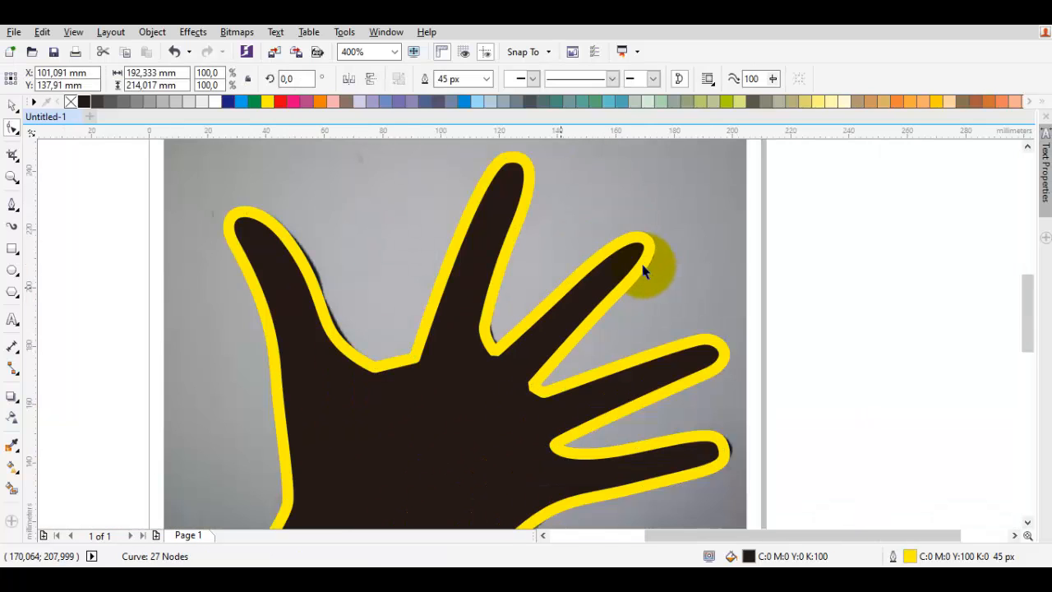
key("Escape")
Step: Shorten the handle of the index finger's tip node and adjust the node on the edge facing the middle finger
left_click(604, 303)
key("space")
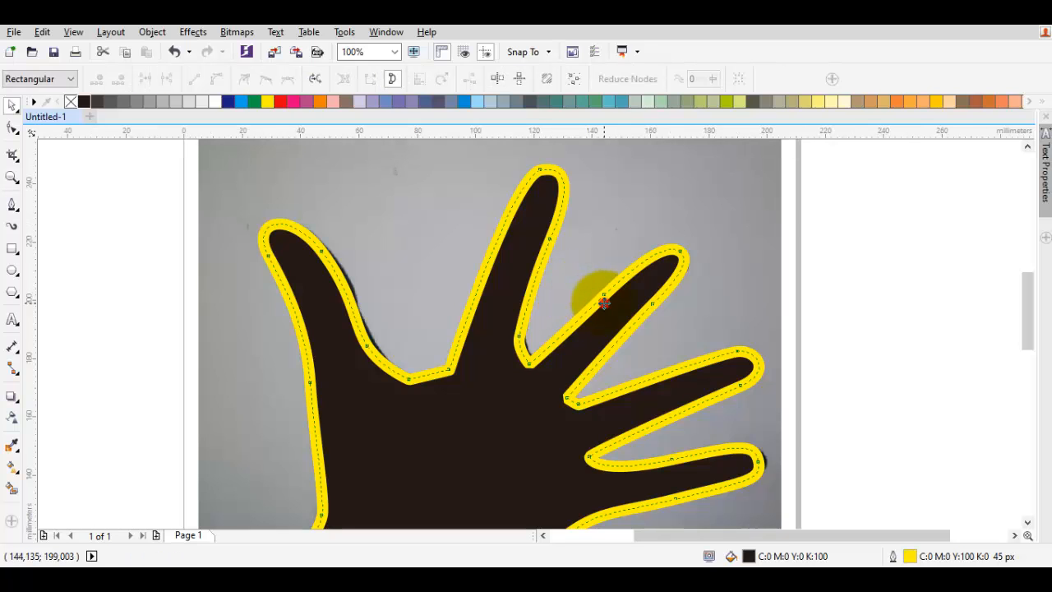
scroll(542, 174, "up", 2)
left_click(536, 200)
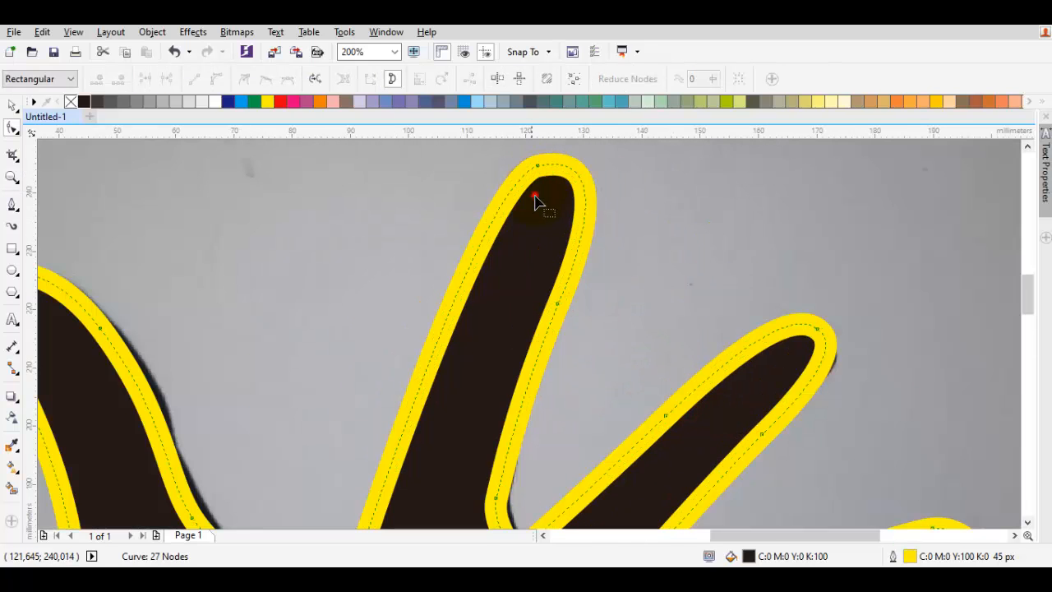
left_click(534, 166)
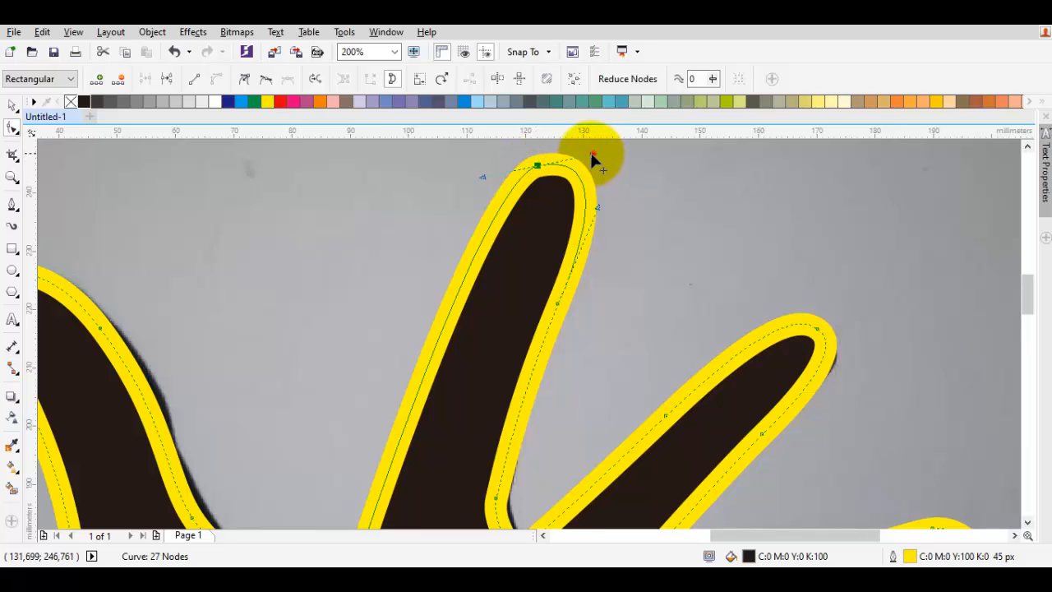
left_click_drag(592, 155, 584, 156)
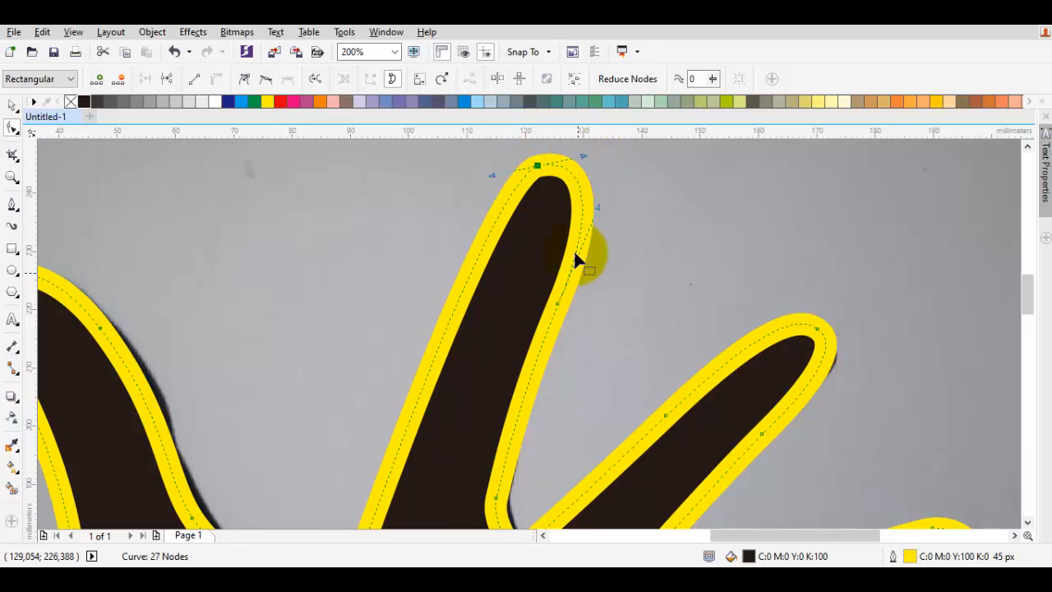
left_click_drag(562, 304, 563, 321)
key("space")
key("Escape")
scroll(563, 321, "down", 2)
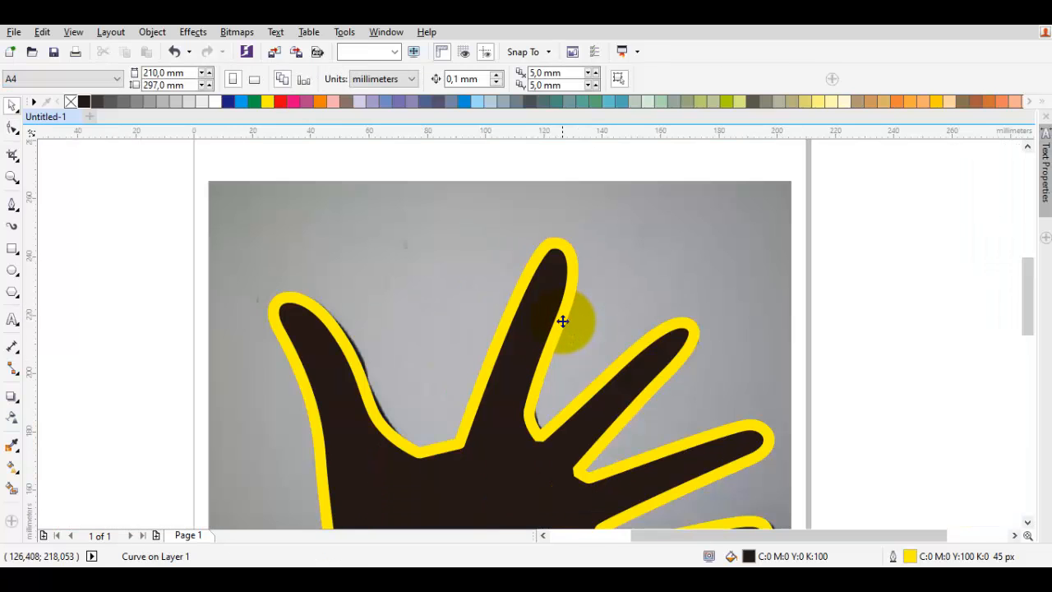
Step: Reshape the index finger's tip curve with the handle of the node on the edge facing the middle finger
left_click(560, 318)
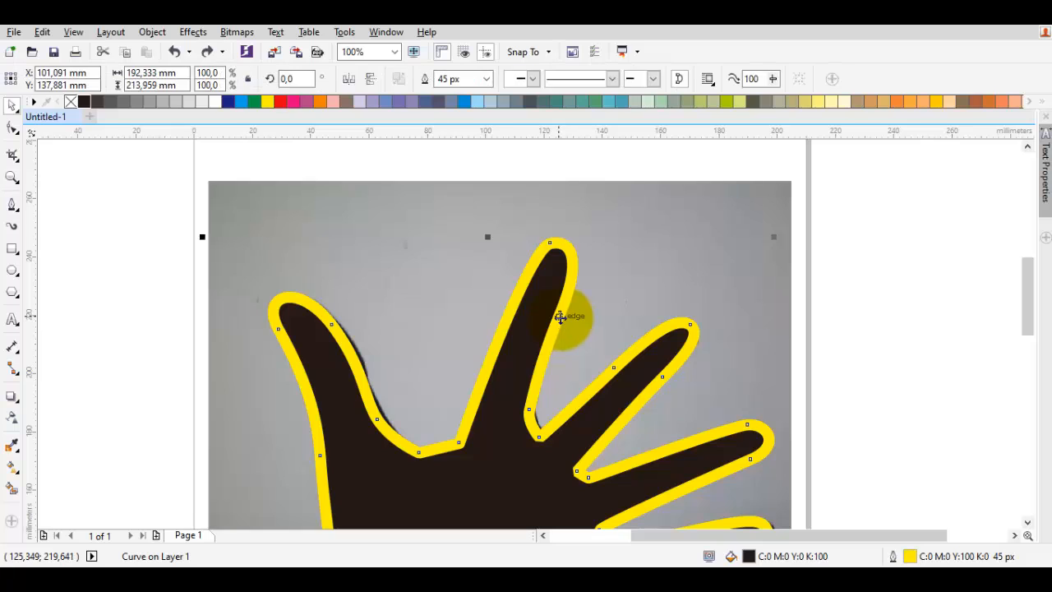
key("space")
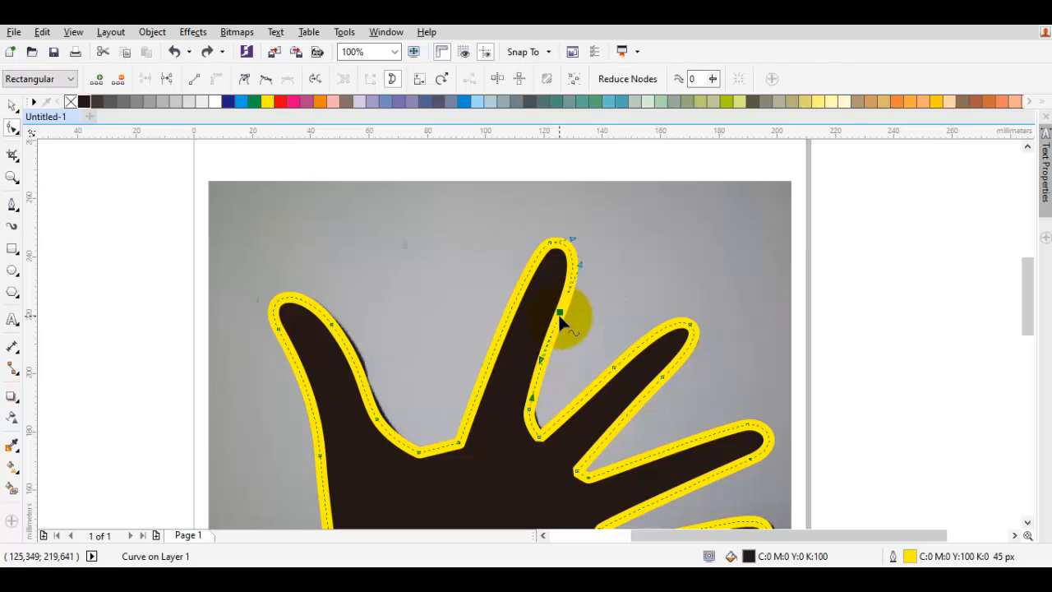
left_click(581, 264)
left_click_drag(580, 265, 606, 291)
Step: Convert the hand's thick yellow outline to a separate object and clear the selection
key("space")
key("space")
key("space")
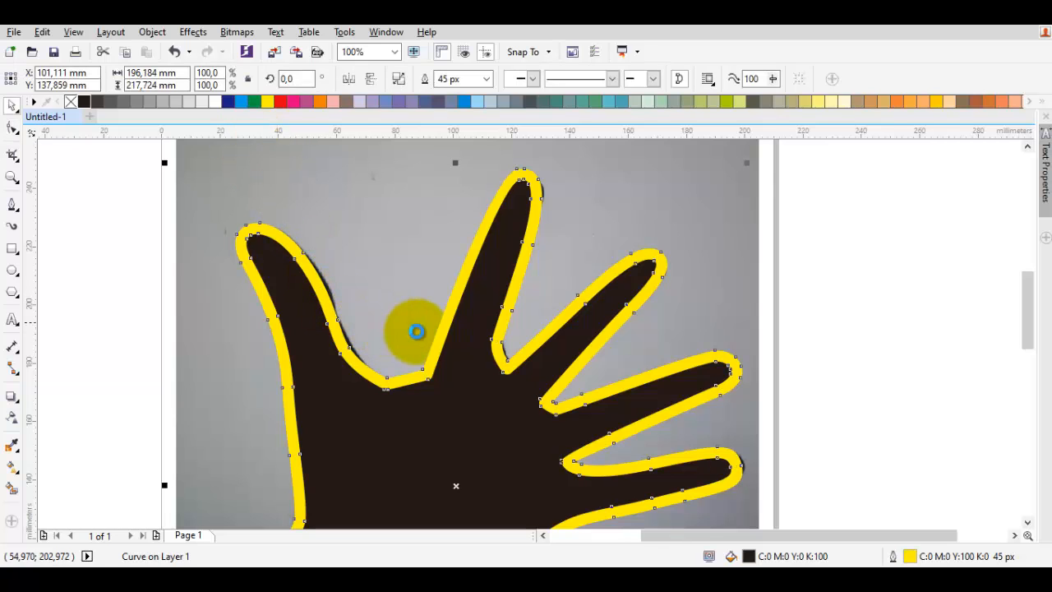
left_click(460, 322)
key("Escape")
Step: Select the black hand shape for node editing and give it a yellow outline
left_click(470, 359)
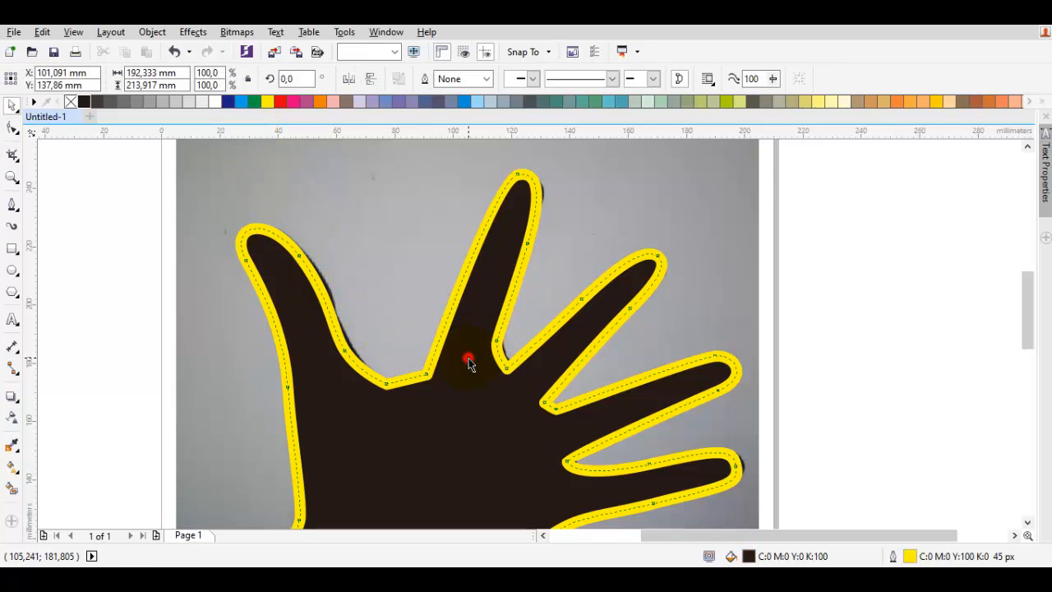
double_click(469, 359)
scroll(466, 359, "down", 1)
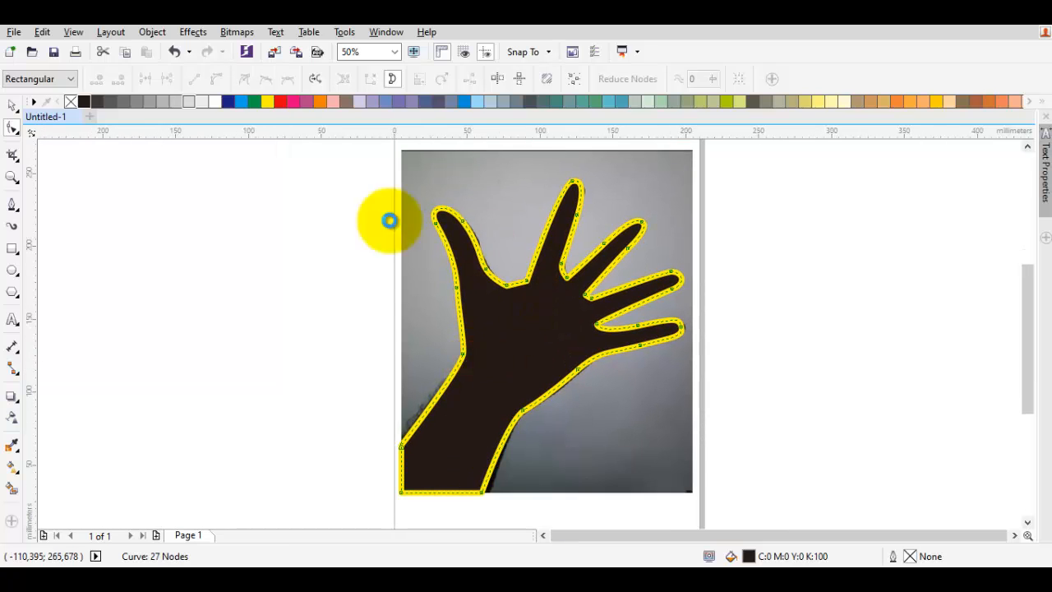
right_click(269, 101)
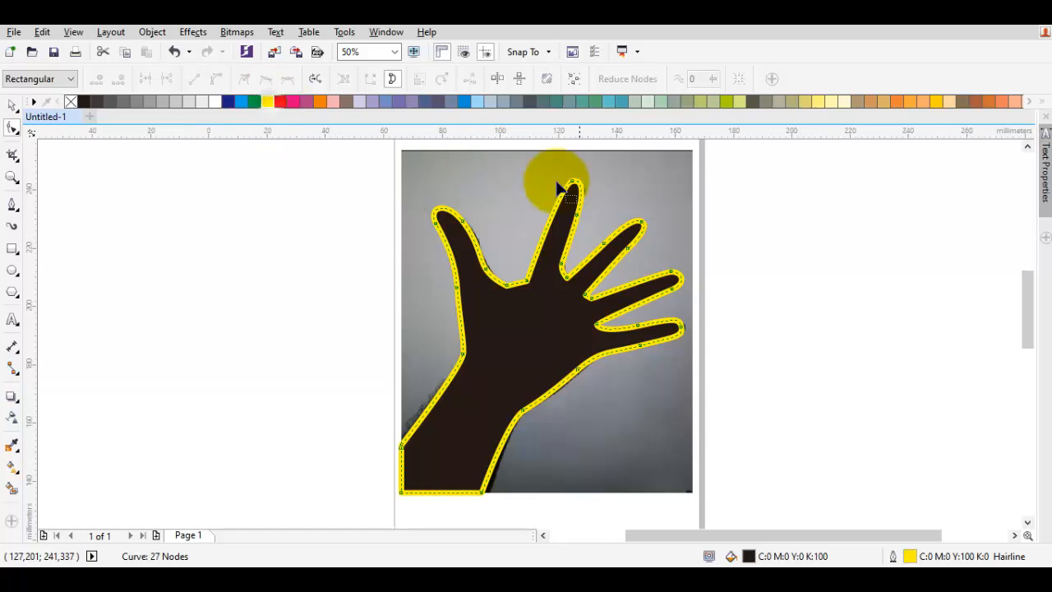
Step: Fill the hand's converted outline object with black sampled from the hand shape, give it a yellow outline, and clear the selection
scroll(576, 181, "up", 5)
key("i")
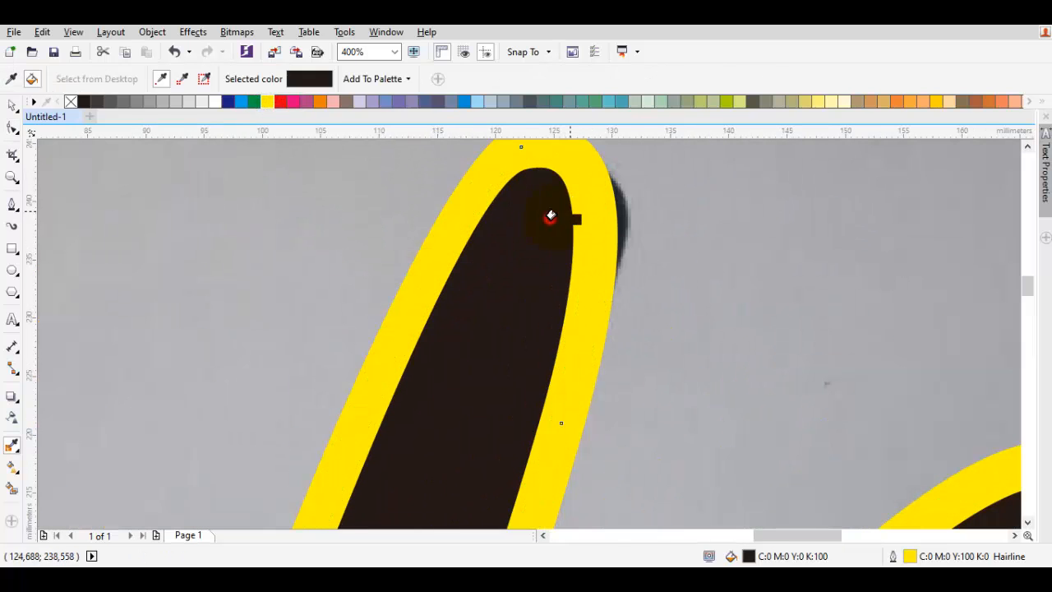
left_click(575, 205)
key("space")
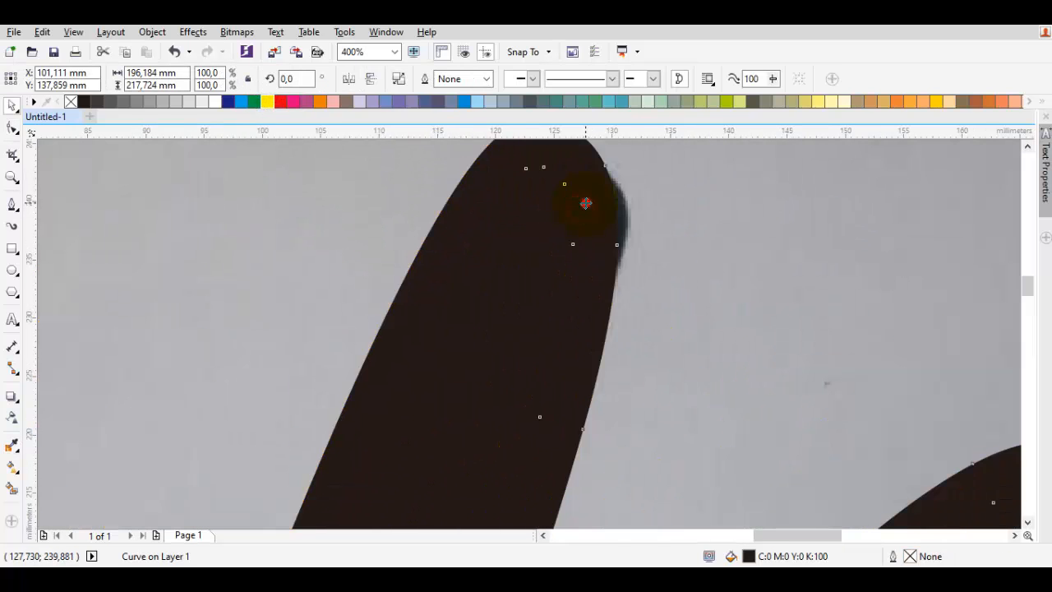
double_click(585, 203)
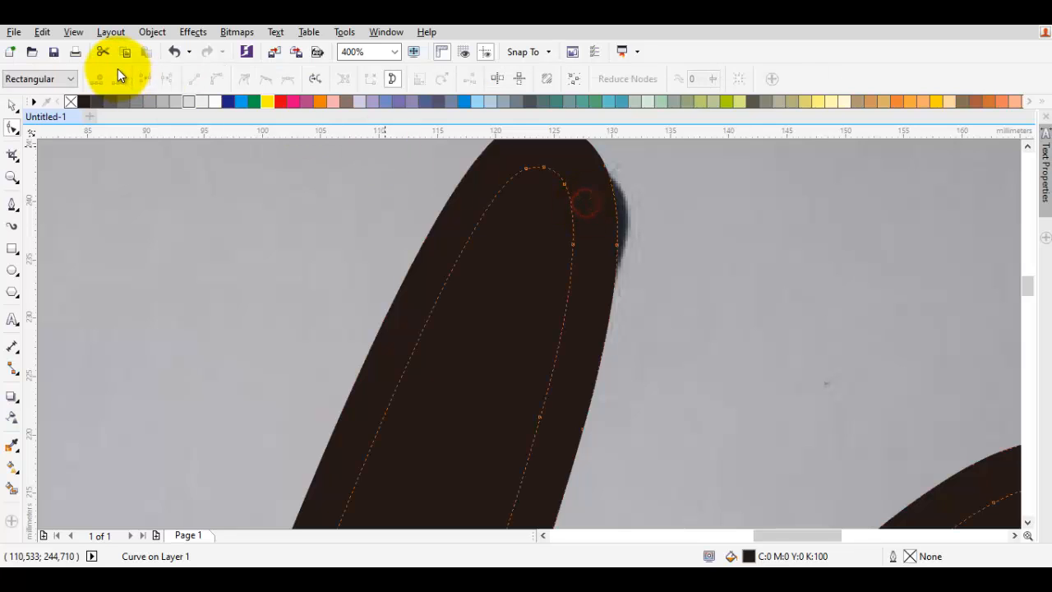
right_click(265, 99)
key("space")
key("Escape")
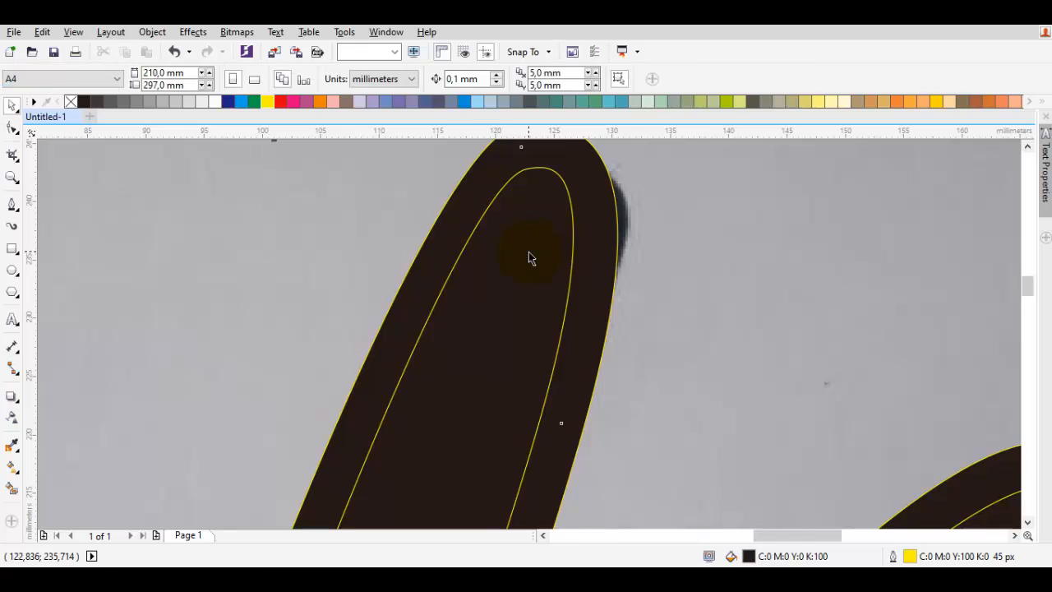
Step: Remove the fill from the inner hand shape and switch to the Pen tool
left_click(529, 251)
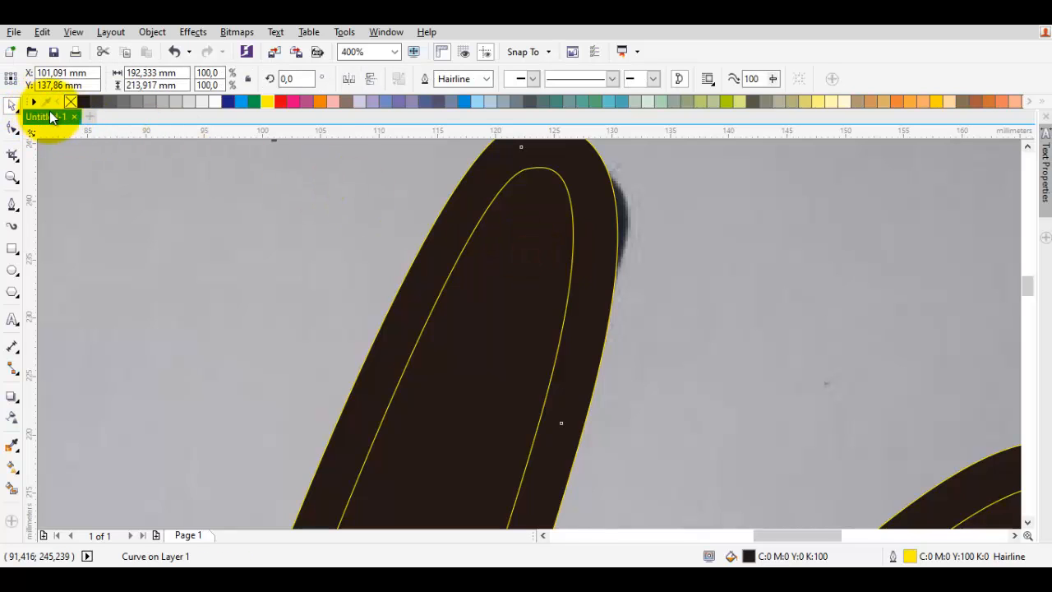
left_click(70, 100)
scroll(494, 238, "down", 5)
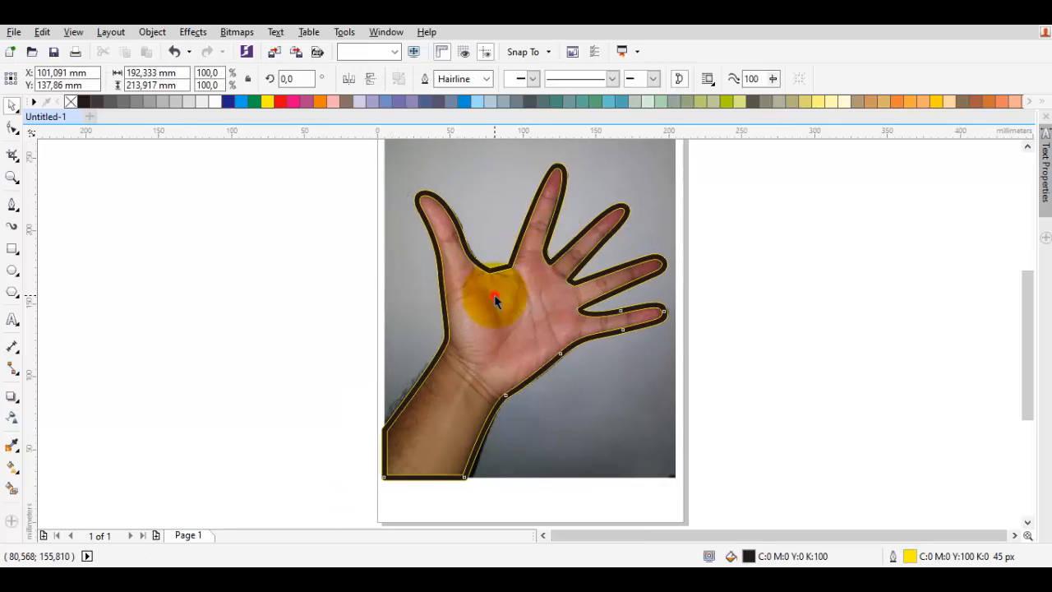
key("space")
left_click(493, 295)
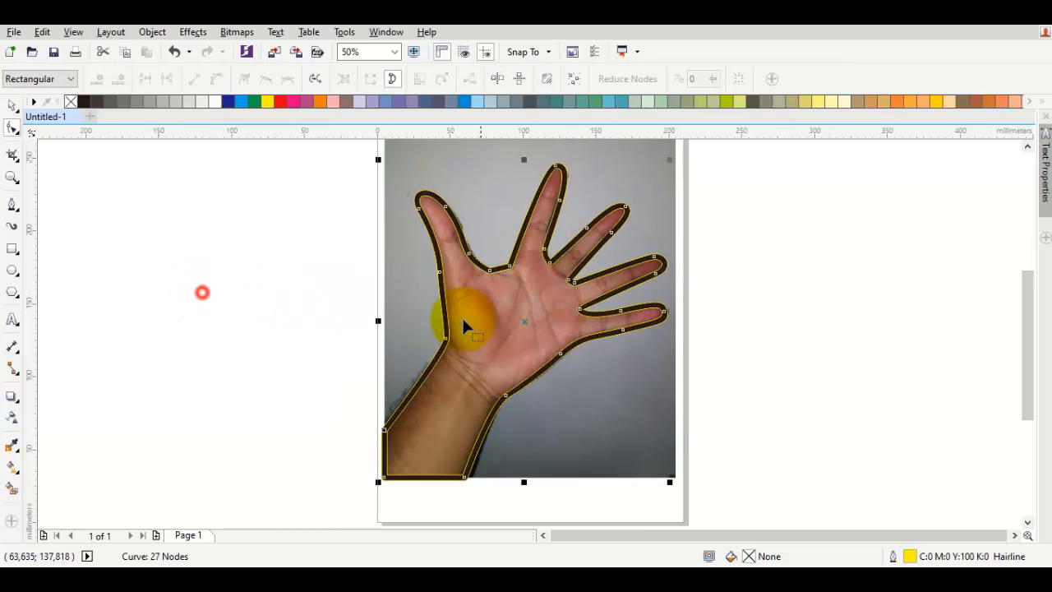
key("F5")
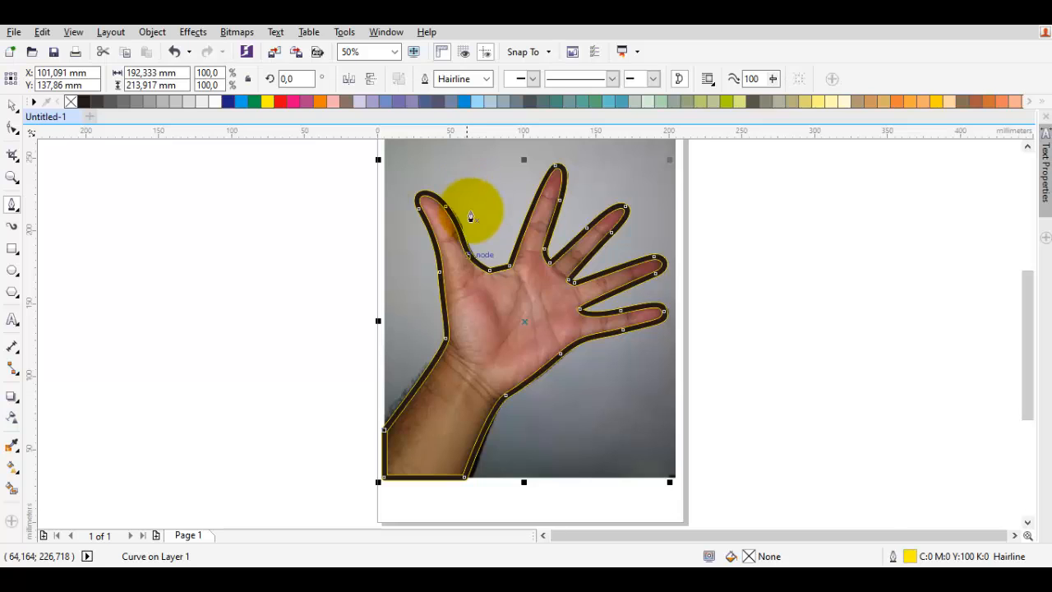
scroll(458, 271, "up", 2)
key("space")
left_click_drag(458, 277, 413, 331)
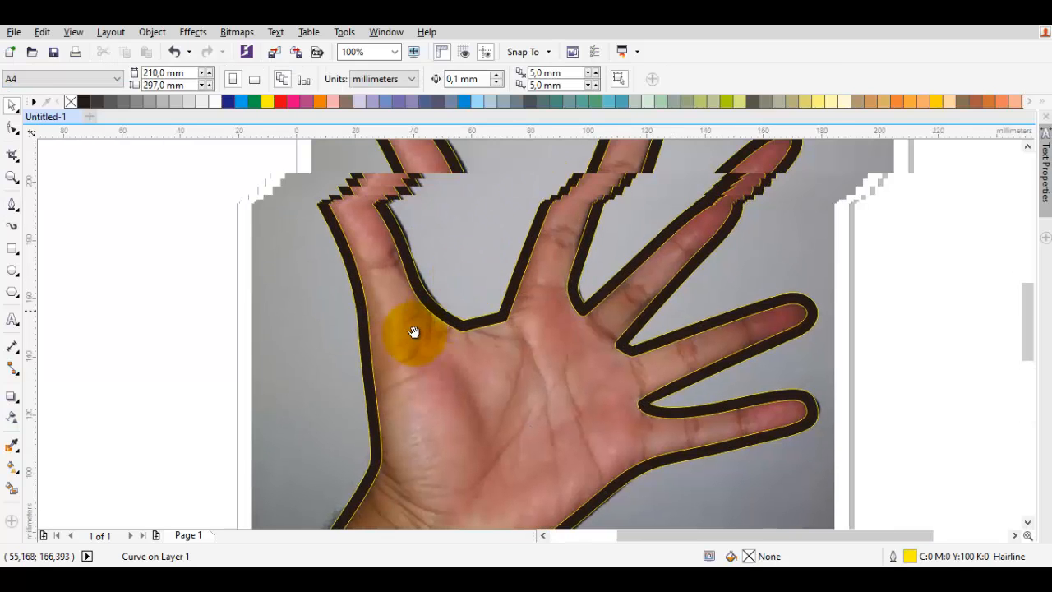
left_click_drag(404, 242, 430, 227)
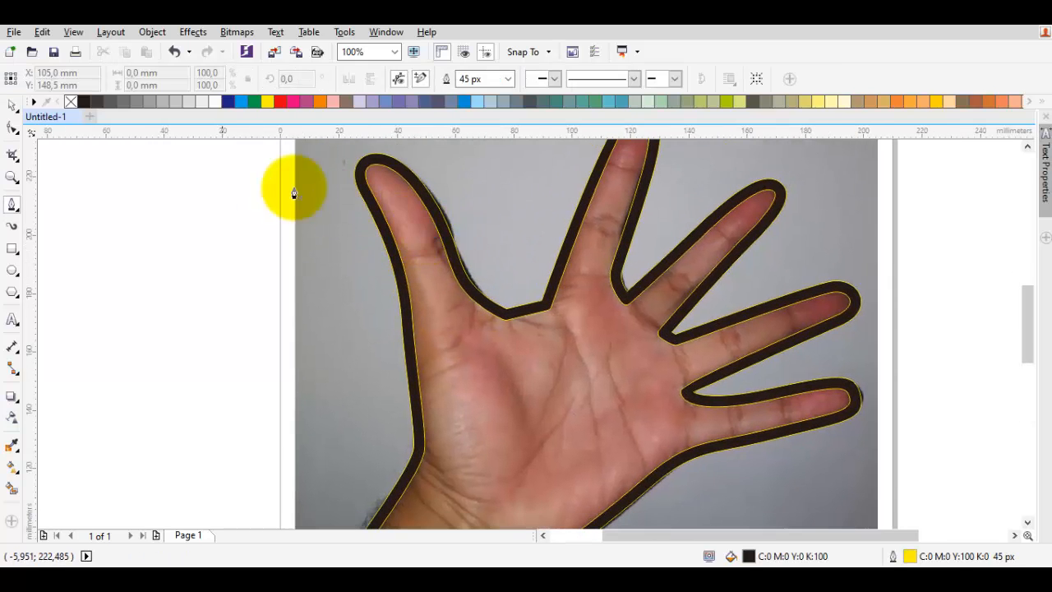
left_click(221, 157)
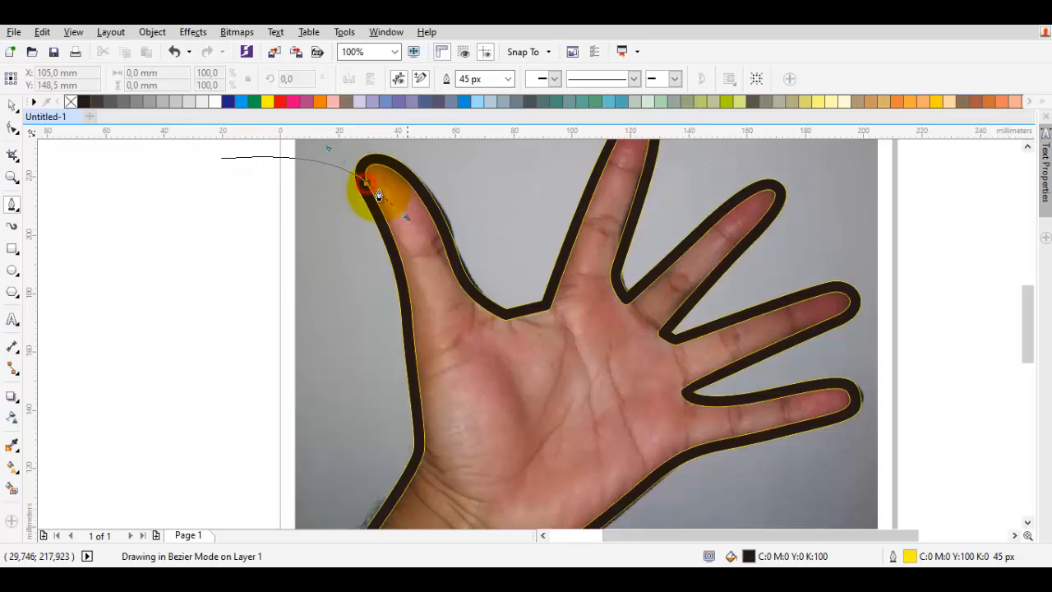
left_click_drag(369, 182, 404, 228)
scroll(435, 333, "down", 2)
left_click_drag(440, 337, 433, 307)
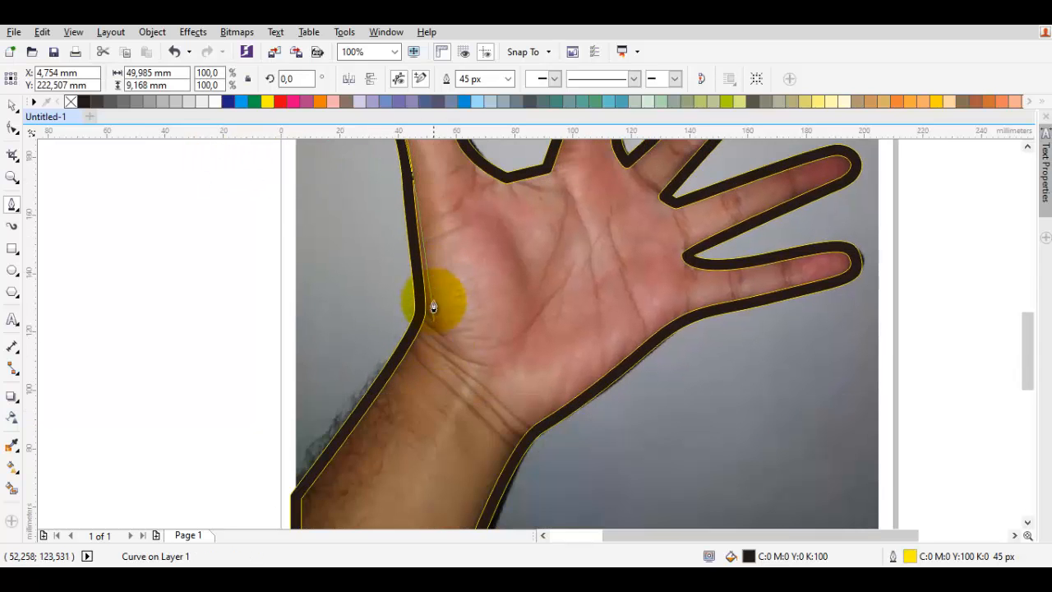
scroll(433, 328, "down", 2)
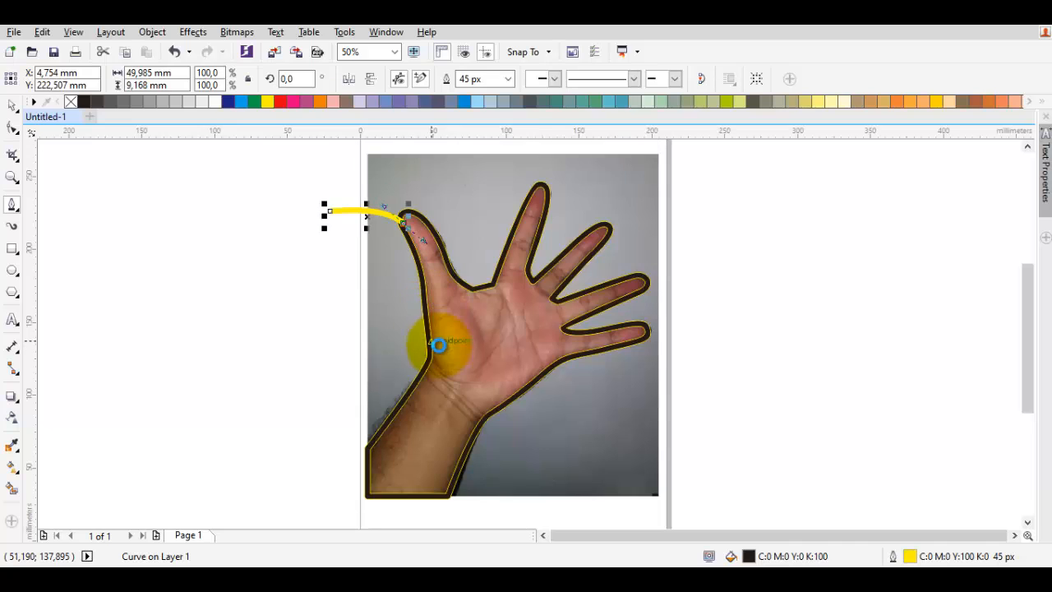
key("ctrl+z")
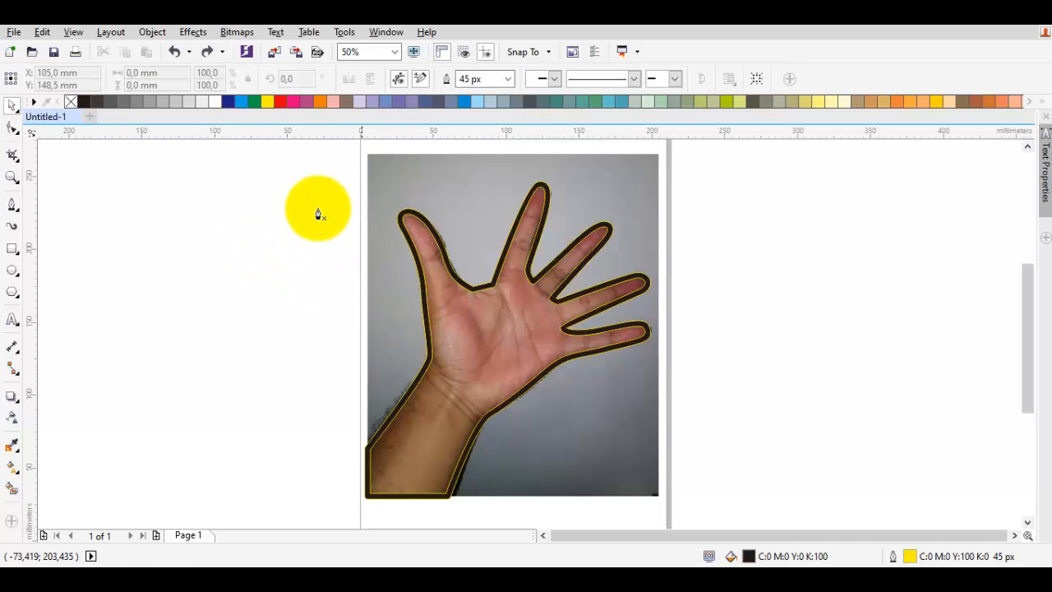
Step: Set the outline width for new curves to Hairline and start a curve from outside the photo across the thumb to the wrist
left_click(507, 79)
key("Escape")
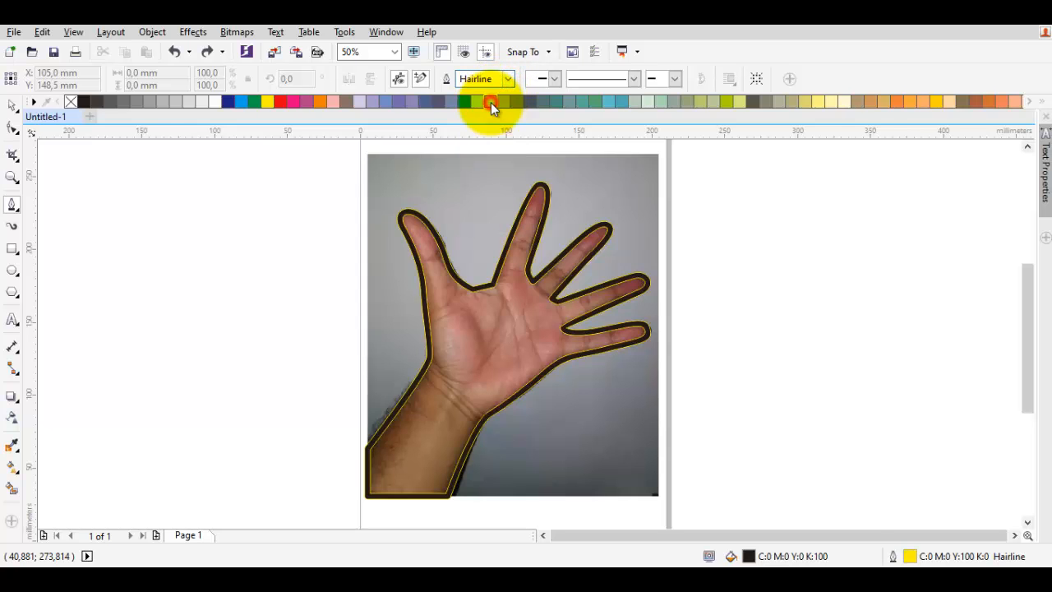
scroll(435, 201, "up", 2)
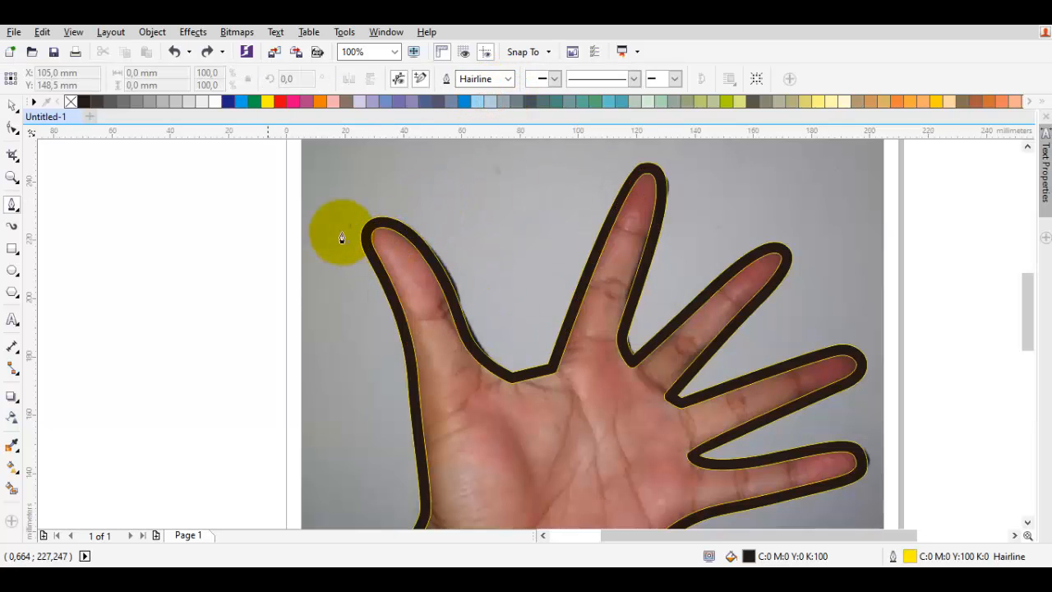
left_click_drag(235, 228, 287, 215)
scroll(404, 301, "down", 2)
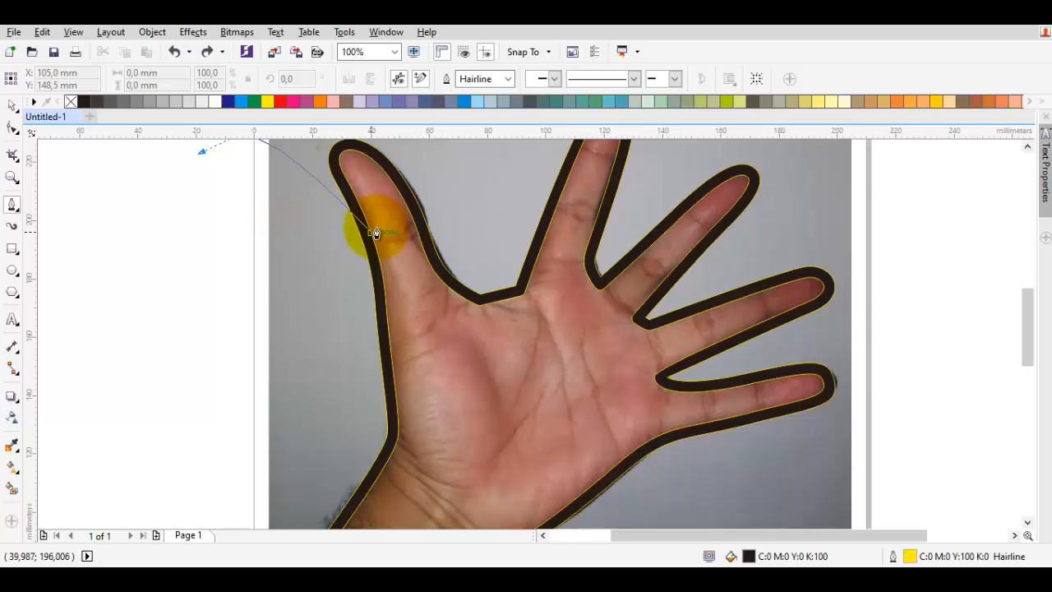
left_click_drag(370, 231, 406, 323)
scroll(382, 362, "down", 2)
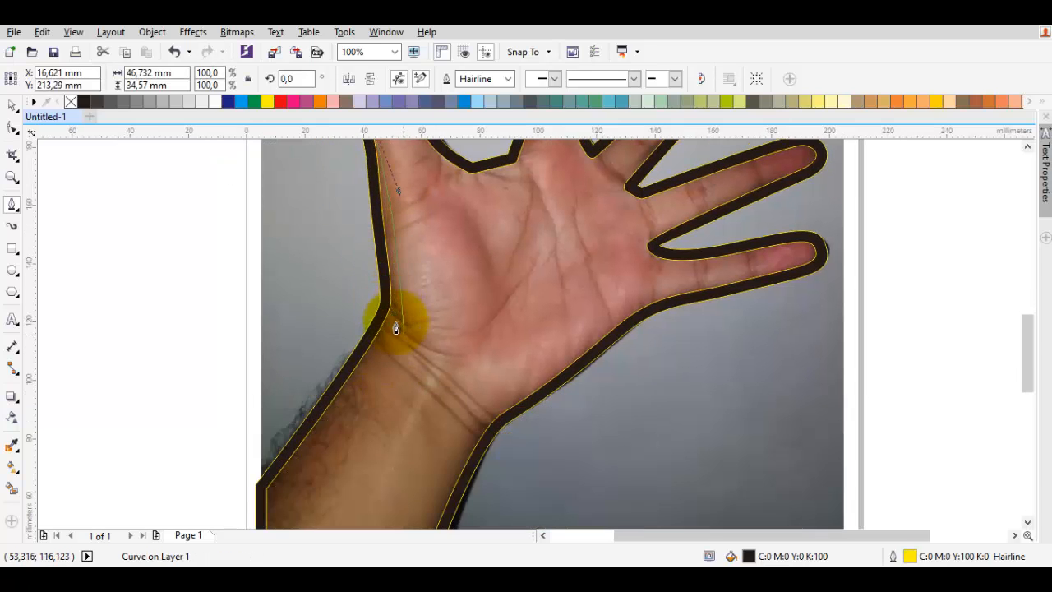
left_click_drag(401, 354, 400, 361)
Step: Continue the curve diagonally across the forearm, around below the photo's lower edge, and back up along the forearm's opposite edge
scroll(400, 362, "down", 3)
scroll(336, 411, "left", 3)
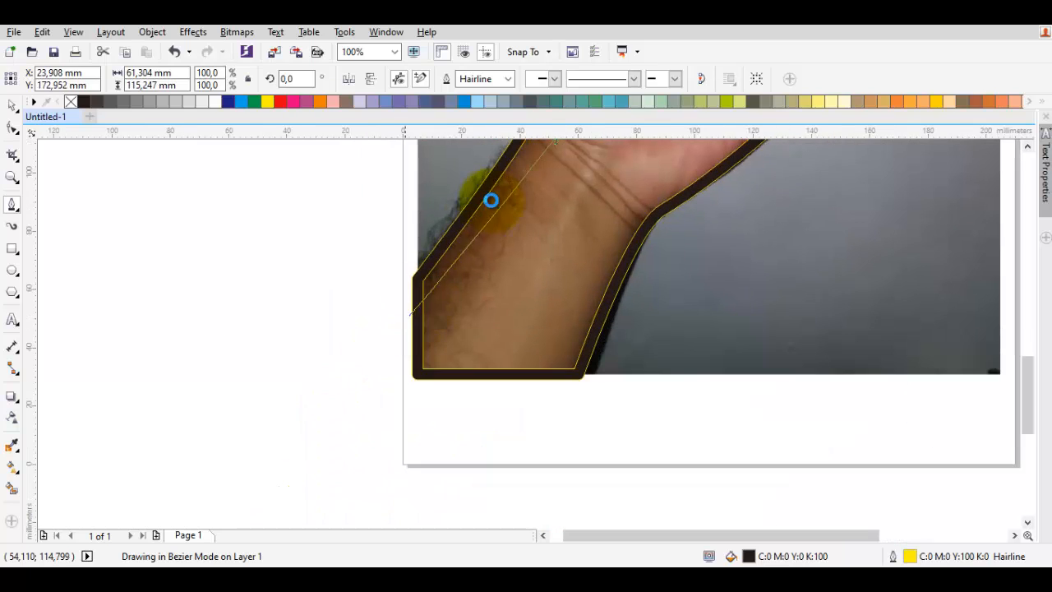
left_click(374, 385)
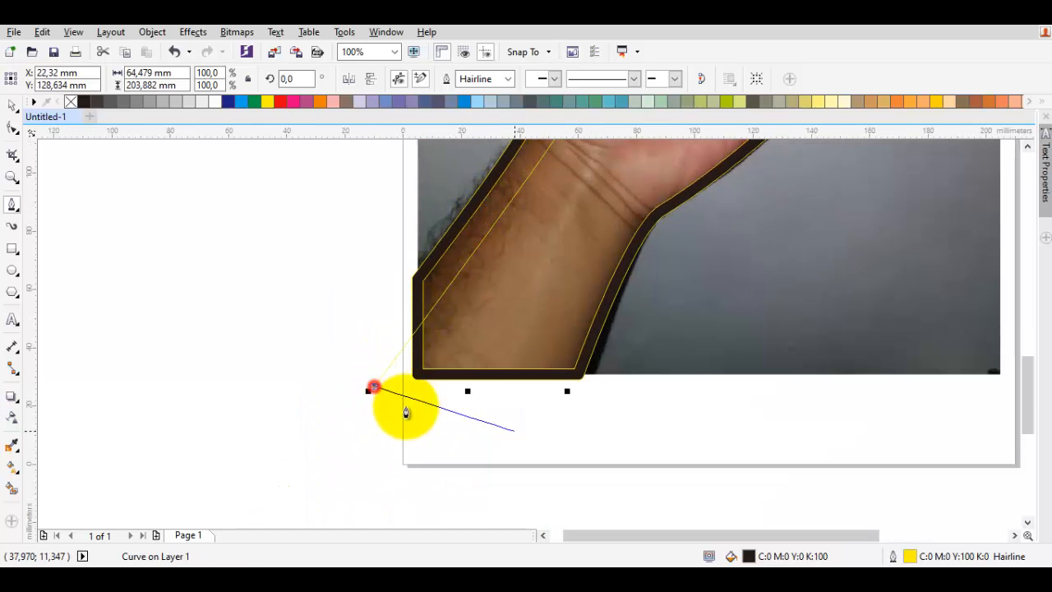
left_click_drag(536, 445, 546, 448)
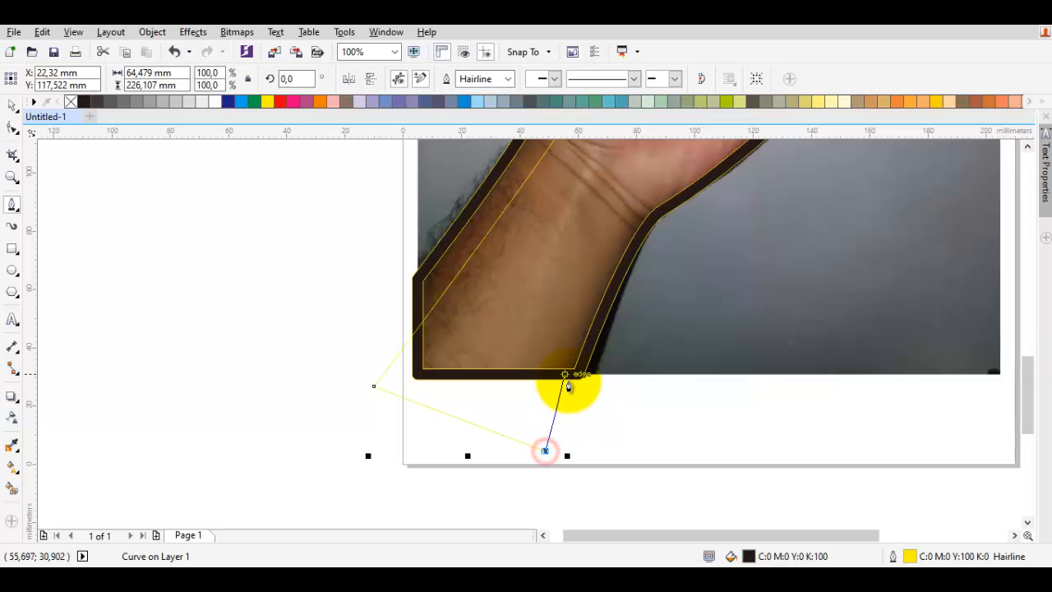
left_click_drag(563, 373, 670, 261)
scroll(600, 288, "up", 1)
scroll(600, 288, "right", 1)
scroll(625, 345, "up", 3)
scroll(624, 345, "right", 6)
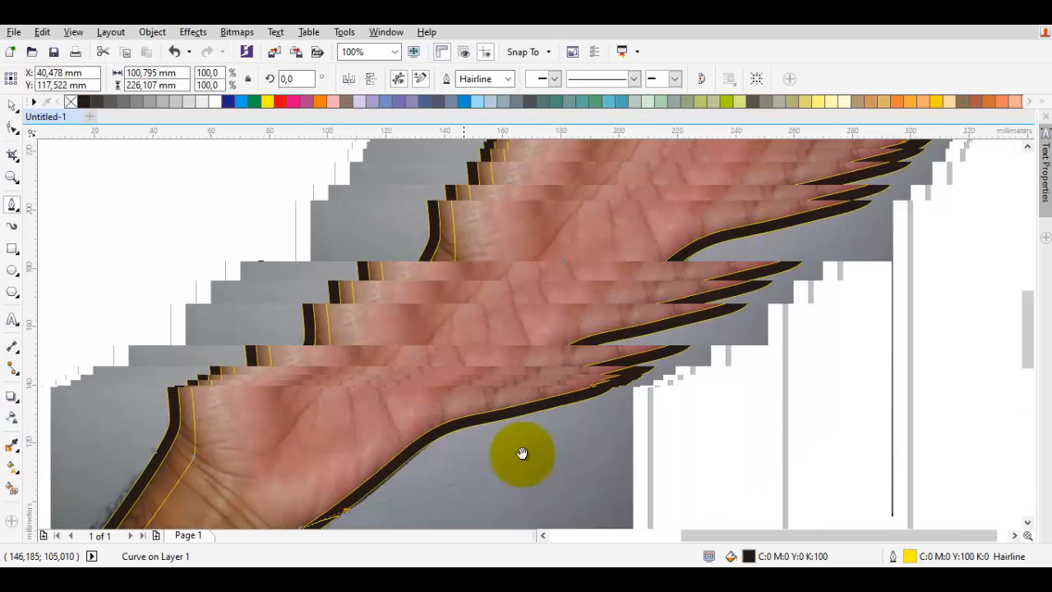
left_click(469, 474)
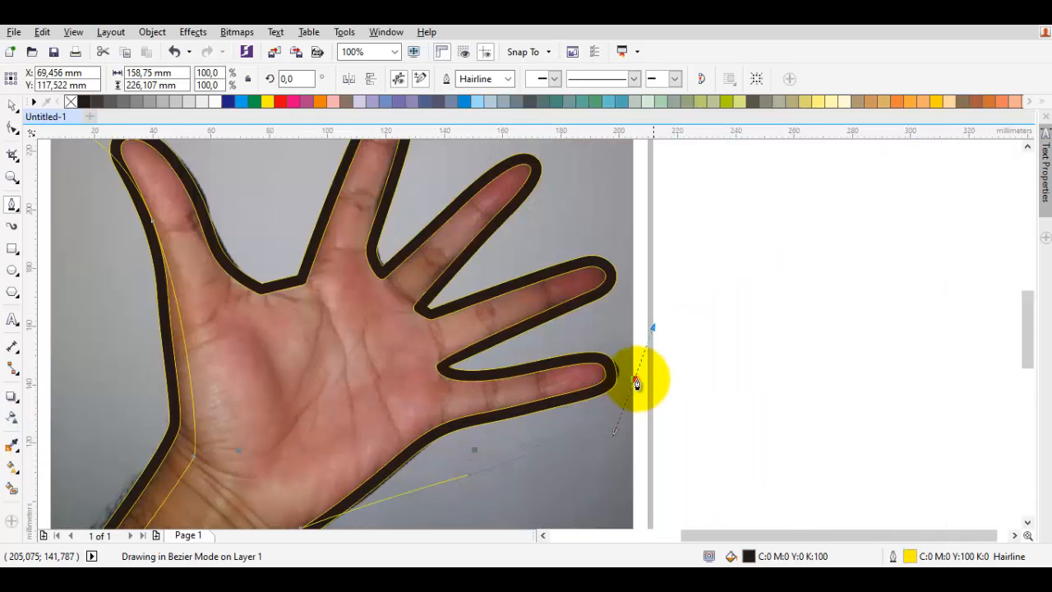
left_click_drag(637, 381, 637, 380)
scroll(513, 359, "up", 1)
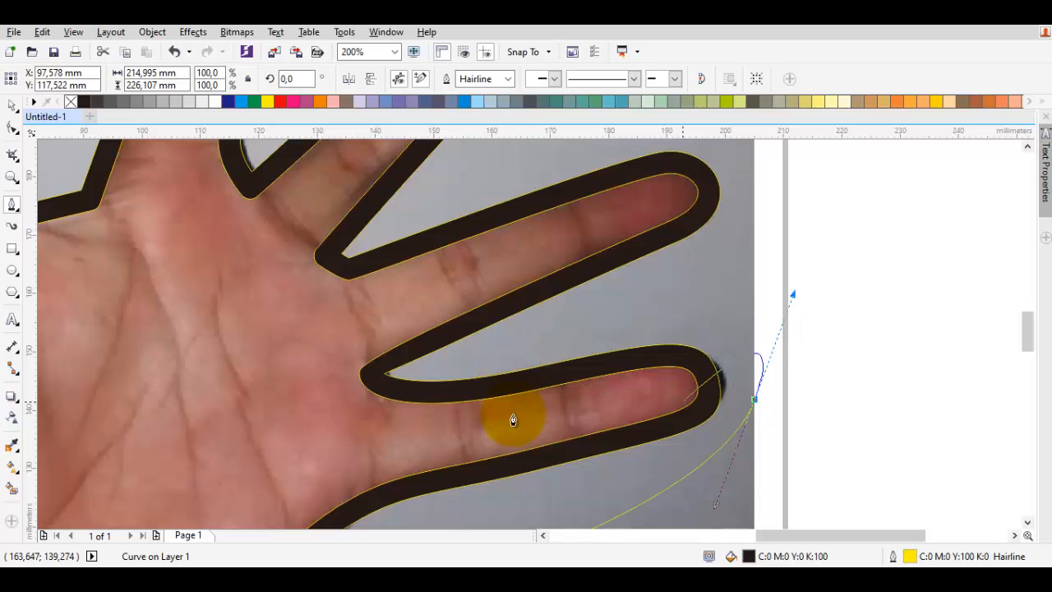
key("Escape")
key("ctrl+z")
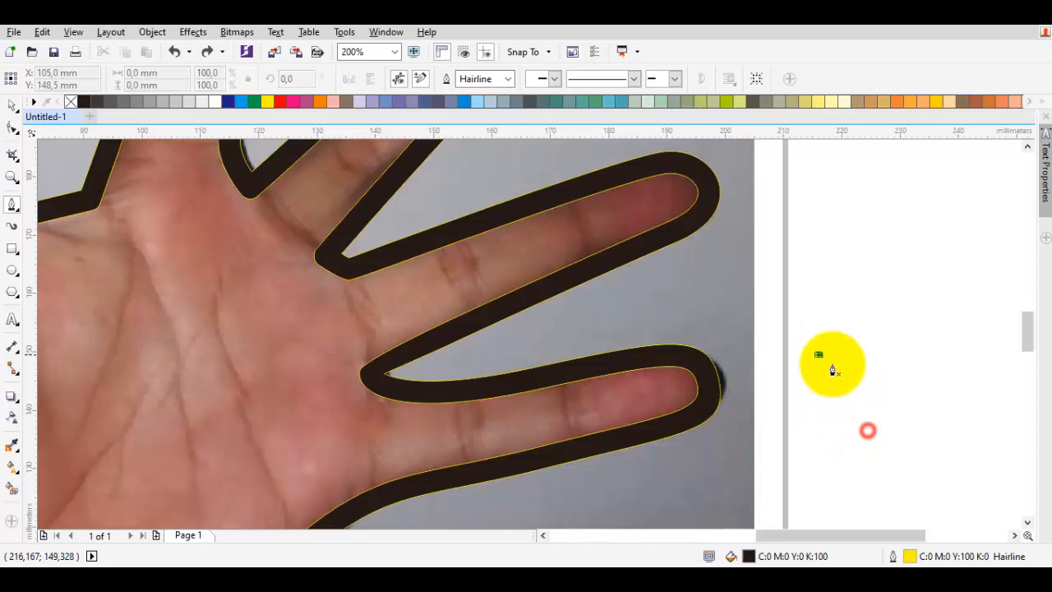
scroll(795, 343, "down", 1)
key("space")
key("space")
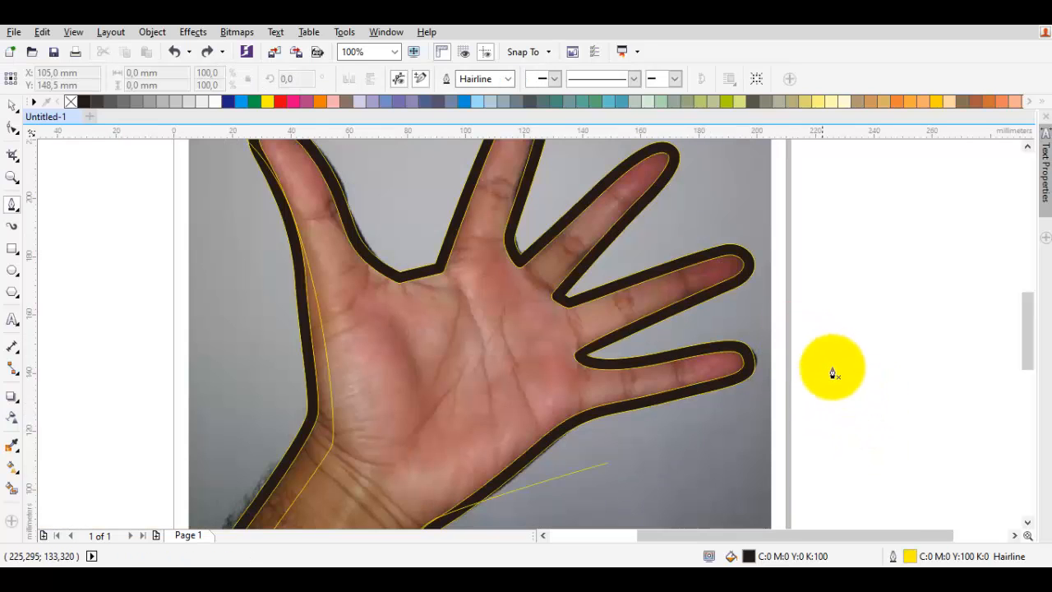
key("ctrl+z")
Step: Extend the curve from the wrist out past the photo beyond the little finger and loop it back along that finger's upper edge
left_click_drag(799, 430, 813, 424)
left_click_drag(861, 326, 741, 342)
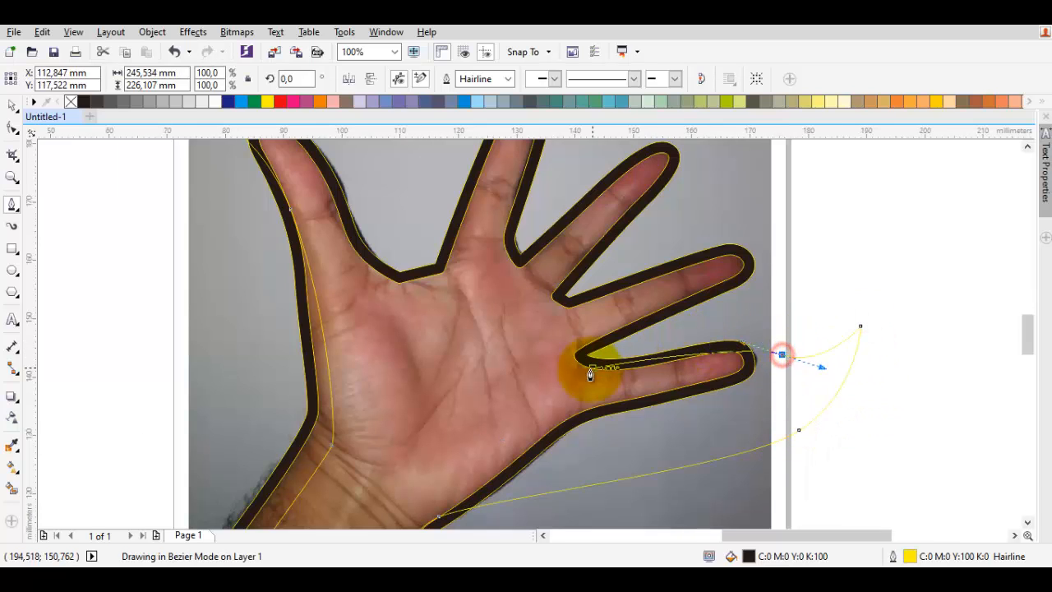
scroll(590, 371, "up", 1)
left_click_drag(637, 377, 547, 373)
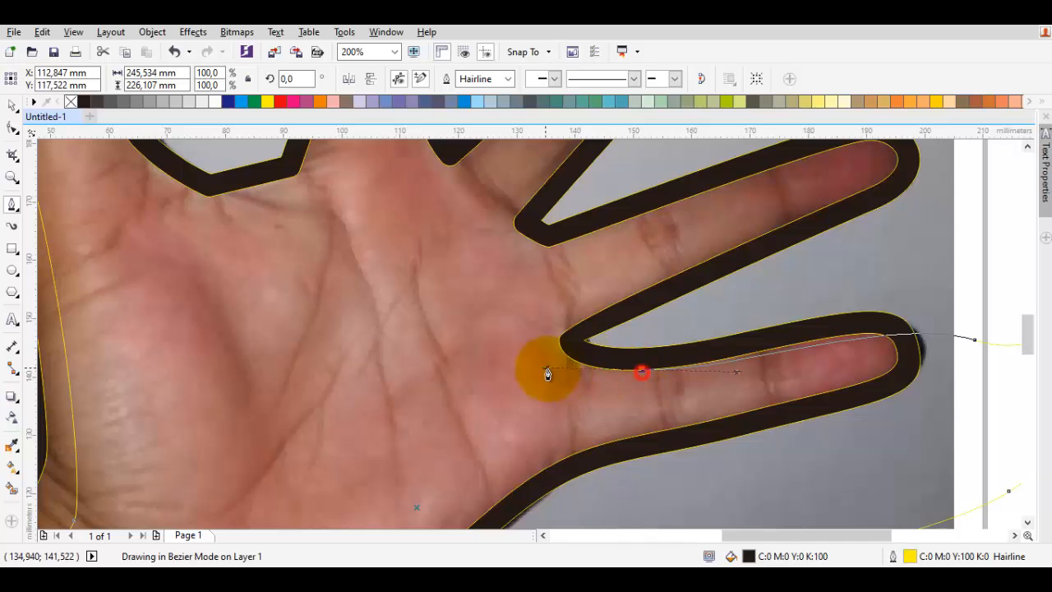
Step: Trace the curve along the ring finger's lower edge, around its tip and back along its upper edge
scroll(650, 289, "up", 1)
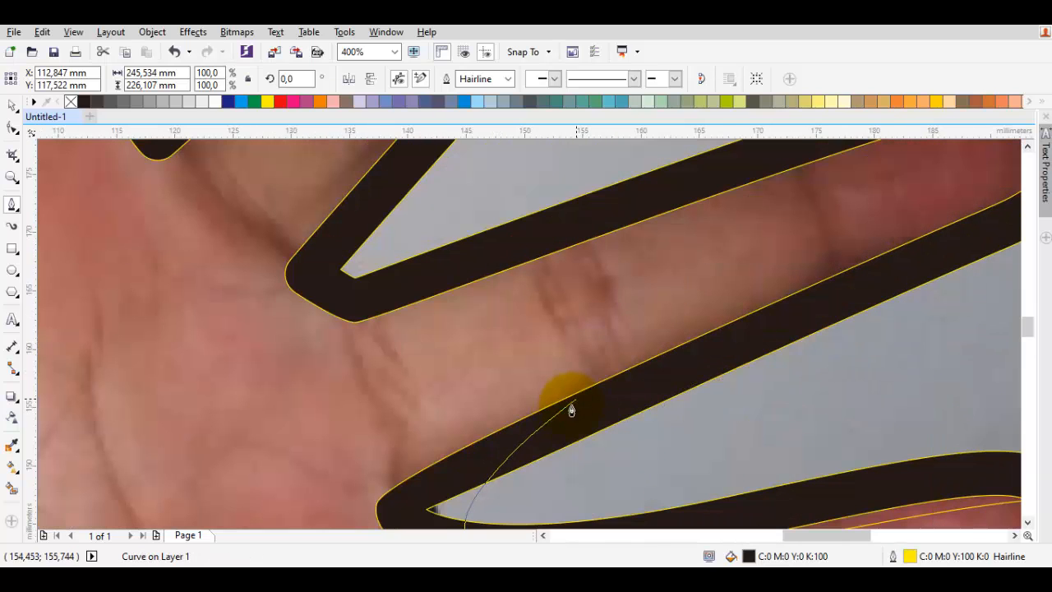
left_click_drag(577, 390, 805, 291)
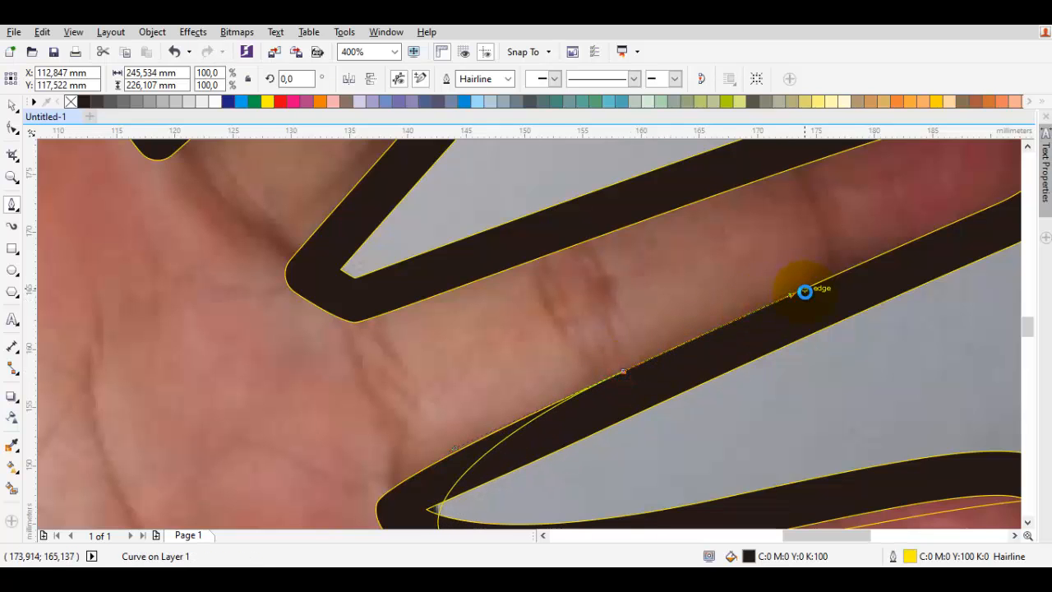
scroll(804, 291, "down", 4)
scroll(794, 307, "up", 2)
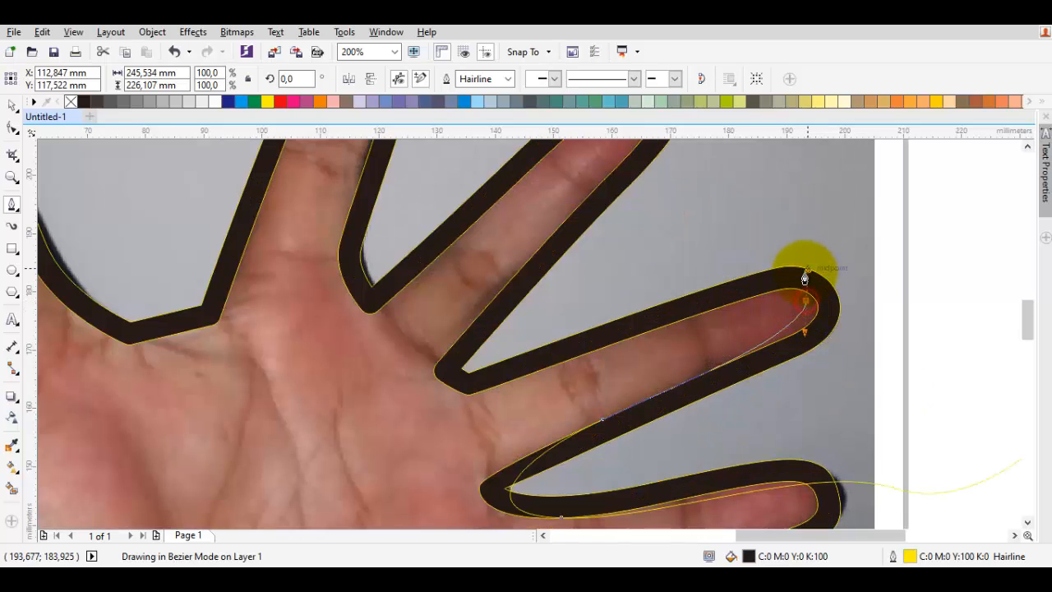
left_click_drag(805, 275, 807, 270)
left_click_drag(581, 362, 632, 344)
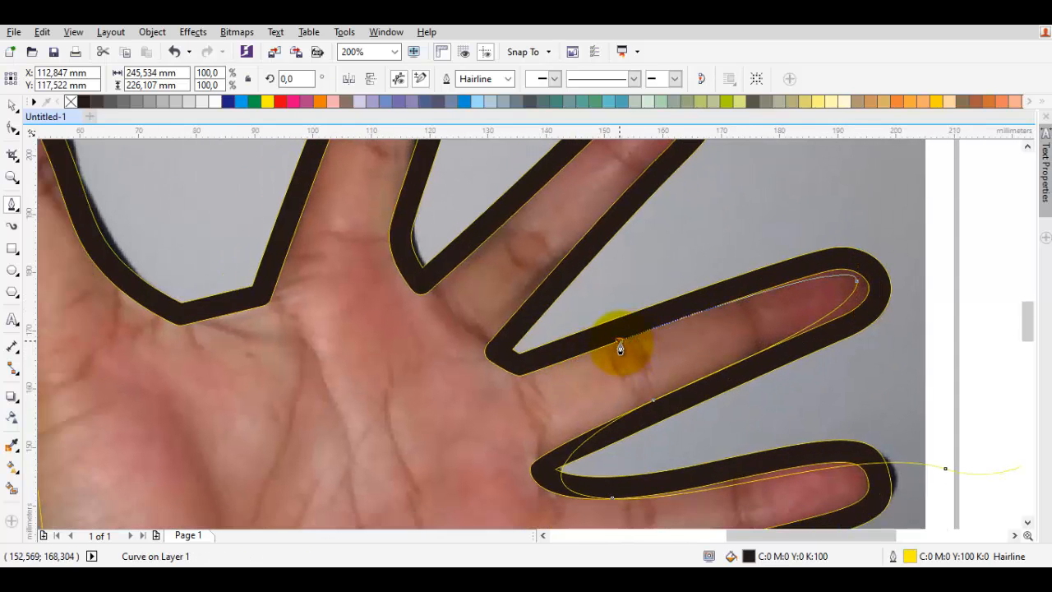
left_click(621, 342)
Step: Continue the curve to the gap between the ring and middle fingers, along the middle finger's lower edge and around its tip
left_click_drag(507, 311, 532, 374)
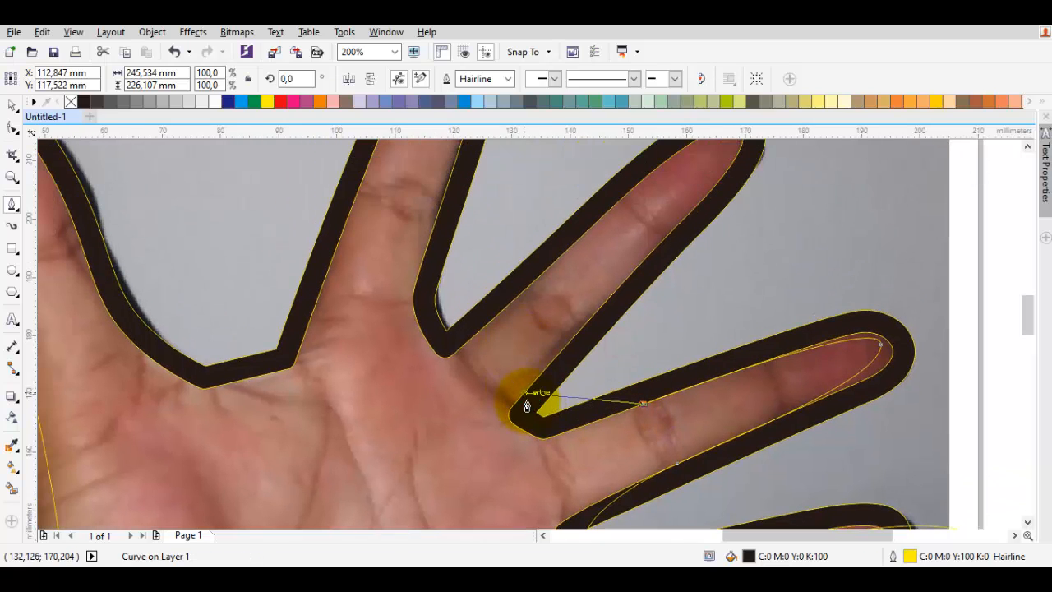
left_click(524, 391)
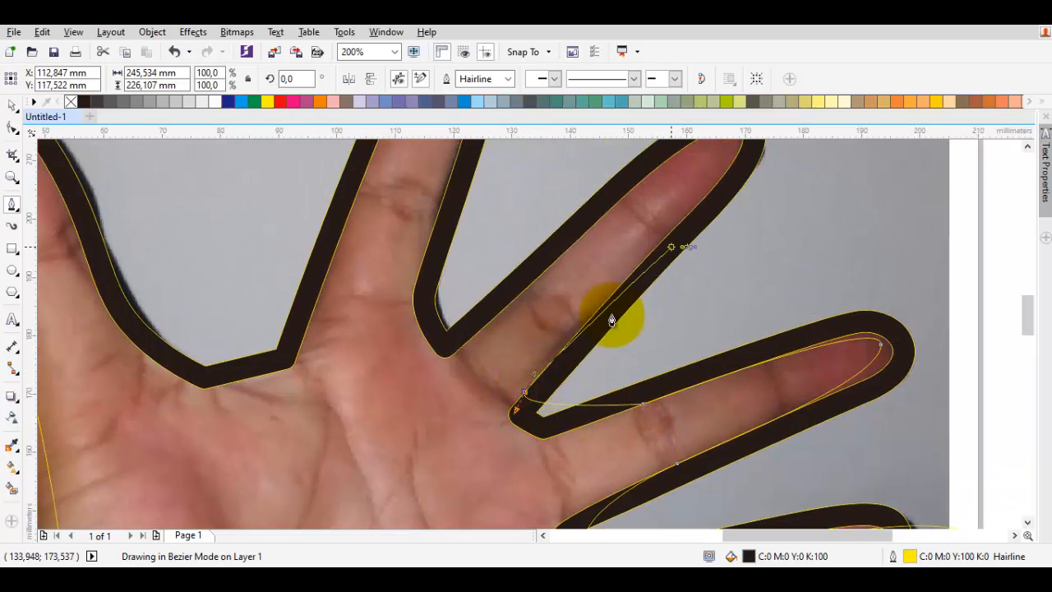
left_click_drag(673, 248, 599, 359)
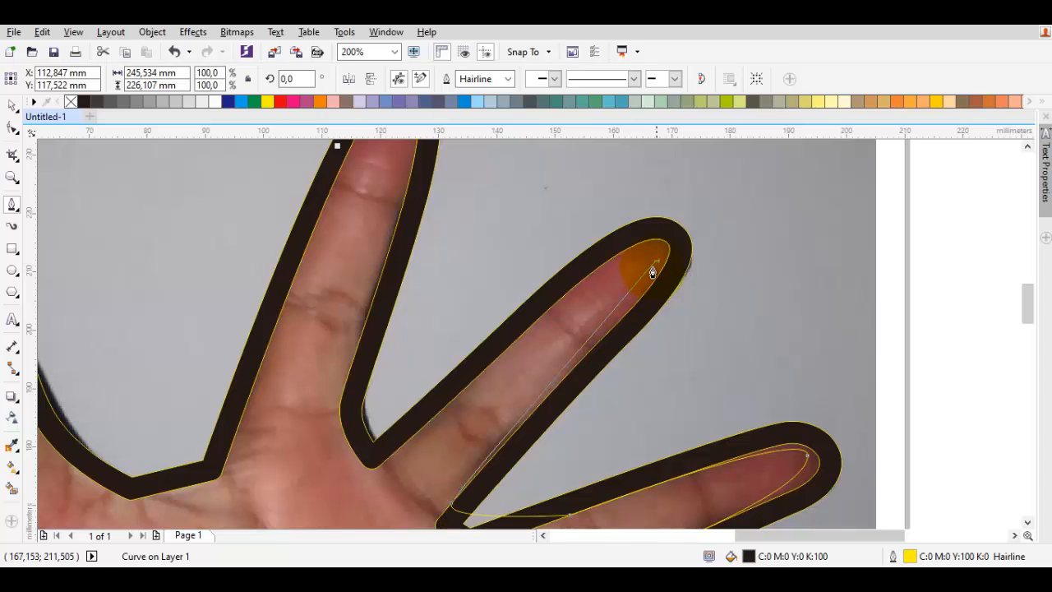
left_click(657, 260)
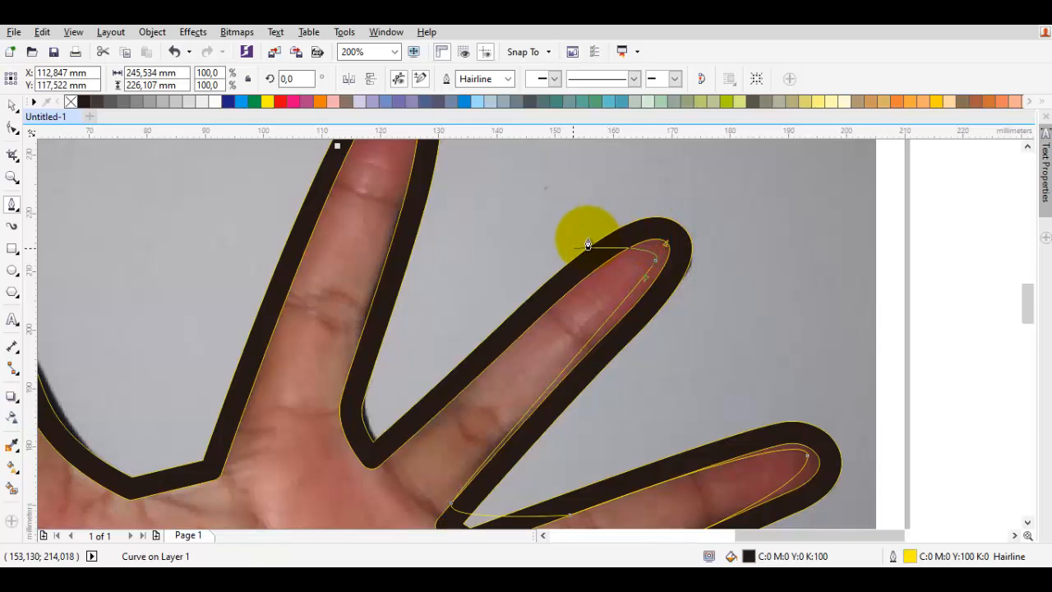
left_click_drag(573, 248, 547, 282)
Step: Carry the curve across to the index finger, up its inner edge, around its tip, down the thumb side and out into the background
left_click_drag(384, 312, 503, 230)
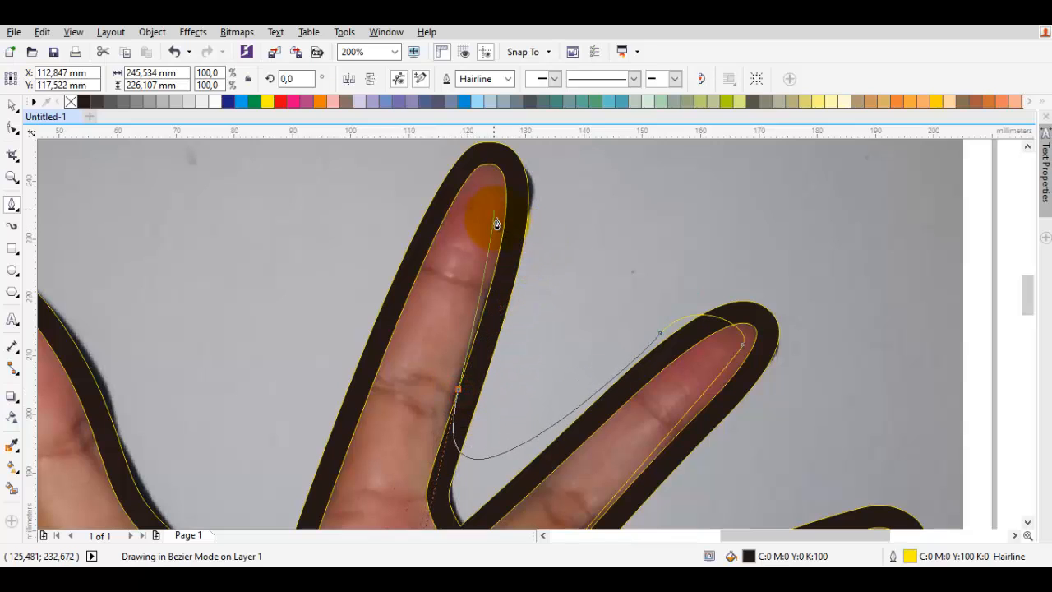
left_click(486, 202)
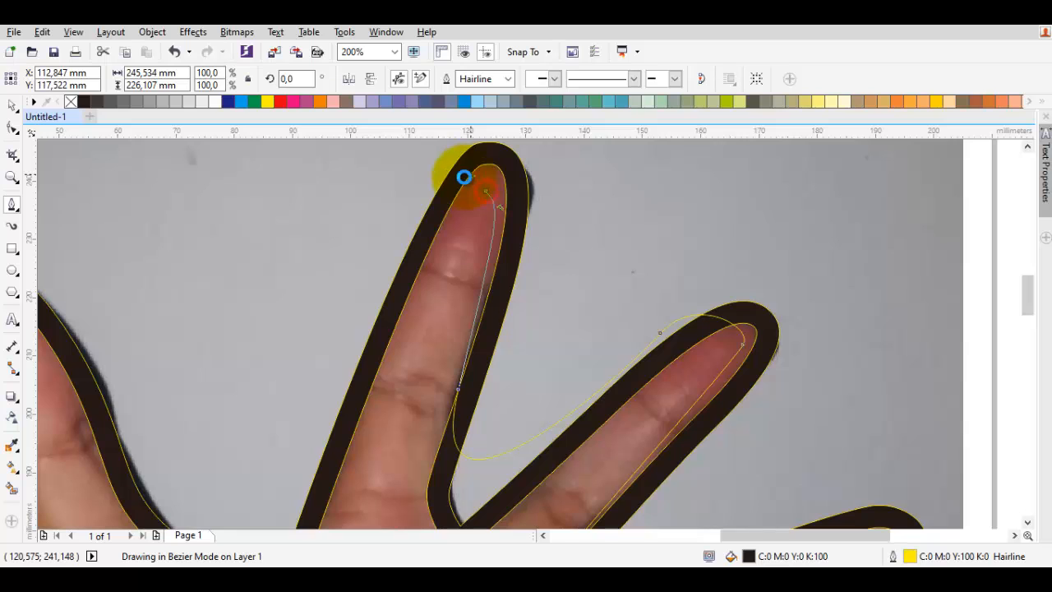
left_click_drag(387, 241, 467, 239)
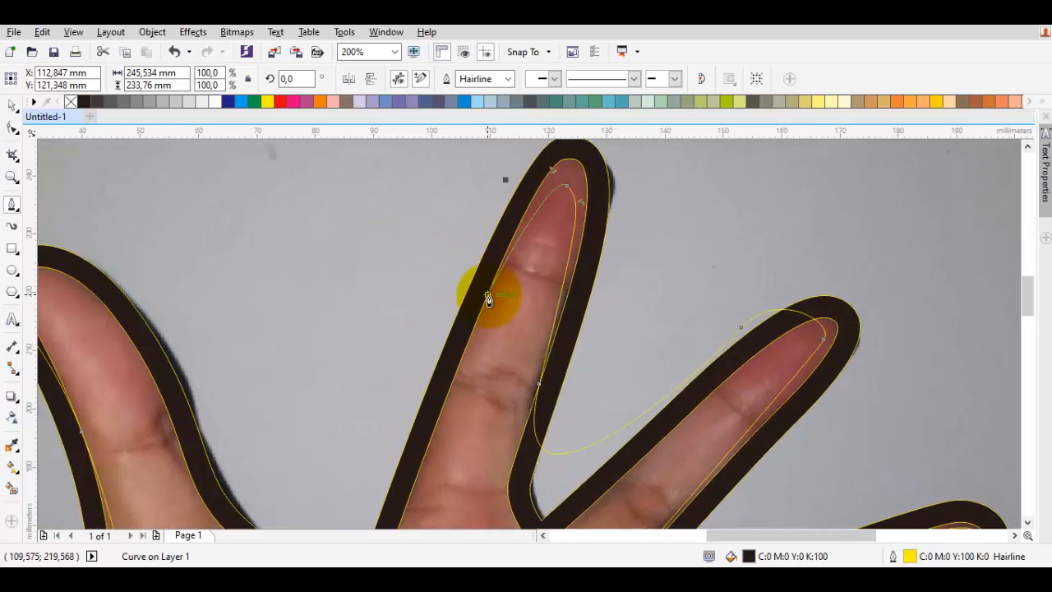
mouse_move(489, 297)
left_mouse_down()
mouse_move(452, 404)
mouse_move(437, 406)
left_mouse_up()
scroll(436, 406, "down", 2)
left_click_drag(402, 319, 417, 283)
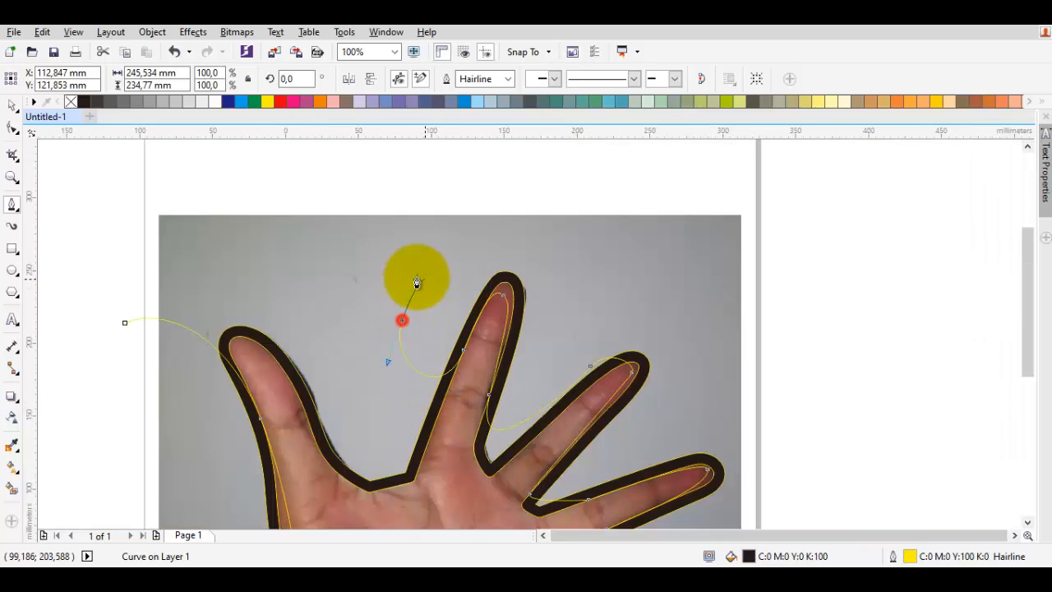
Step: Loop the curve widely around the whole page and close it at its starting node beside the thumb
scroll(430, 283, "down", 2)
left_click_drag(526, 254, 706, 385)
left_click_drag(683, 430, 620, 468)
left_click_drag(350, 479, 302, 477)
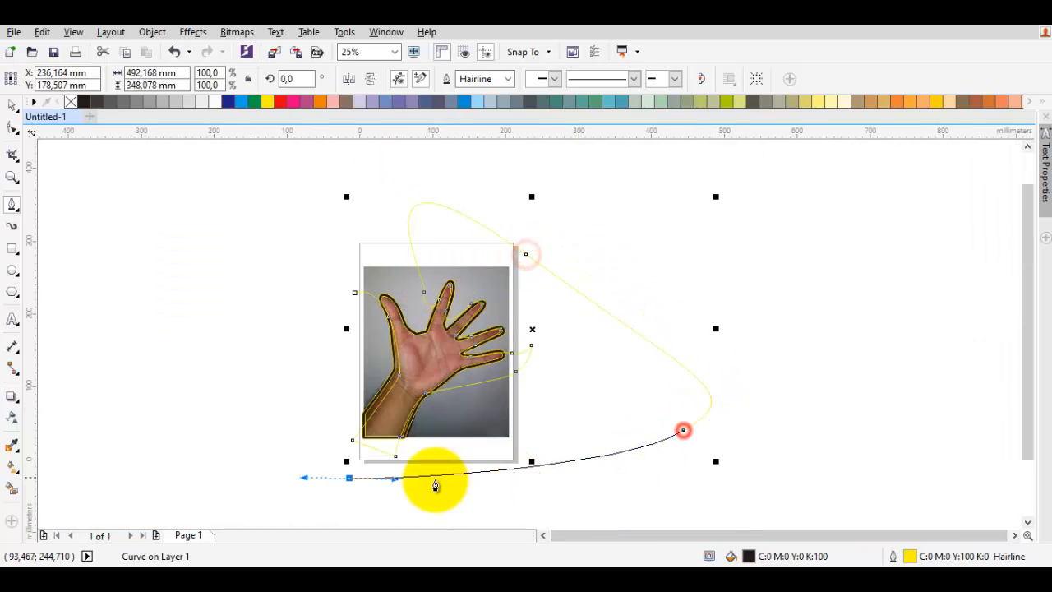
left_click_drag(239, 386, 239, 432)
left_click_drag(351, 293, 354, 295)
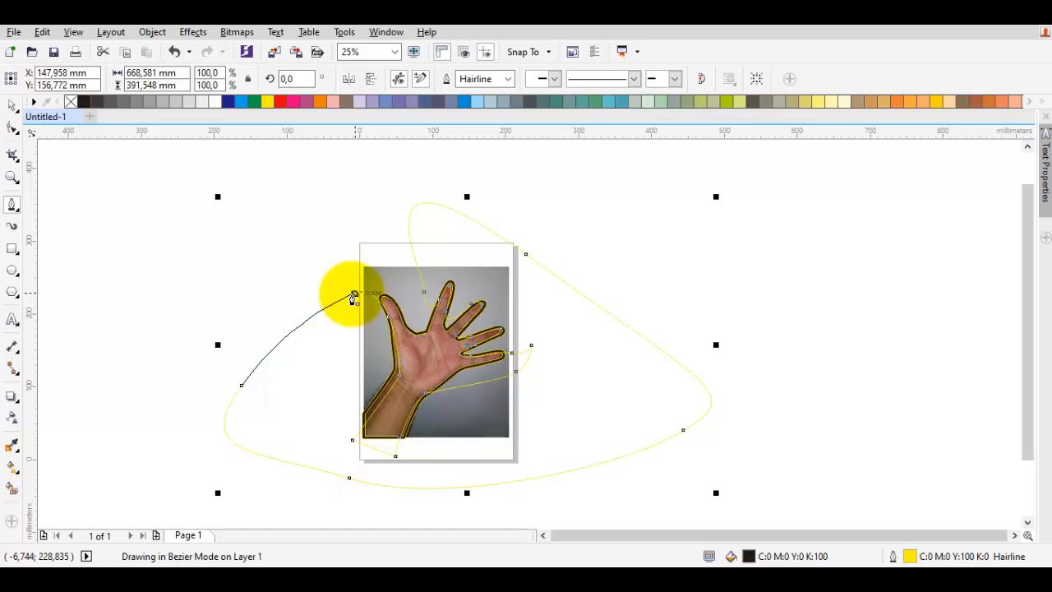
Step: Intersect the large closed curve with the hand shape, and delete the large dark shape so only the overlapping parts are left
scroll(434, 331, "up", 2)
key("space")
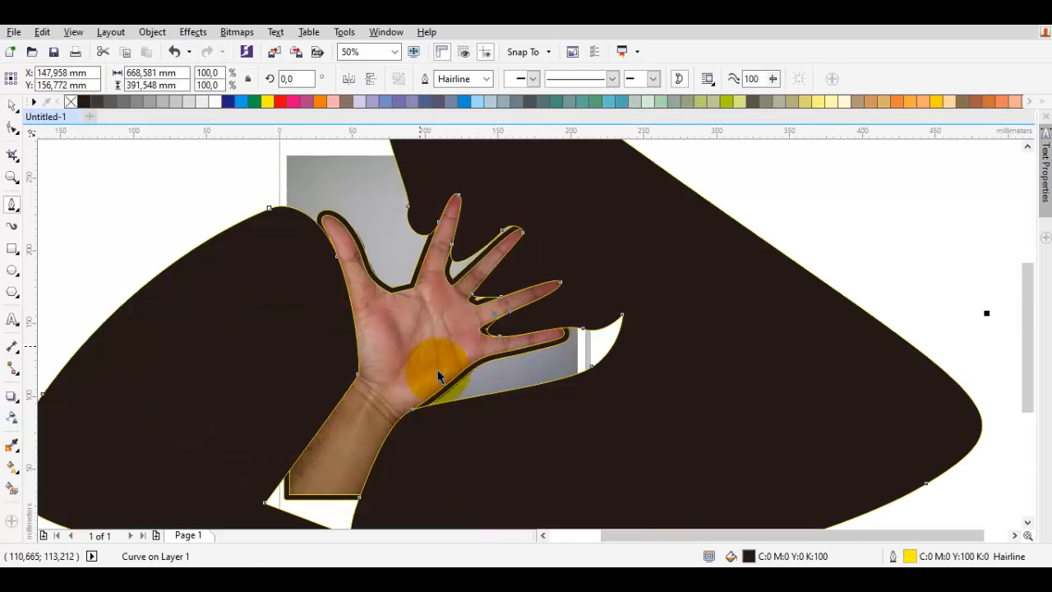
left_click(420, 346, "shift")
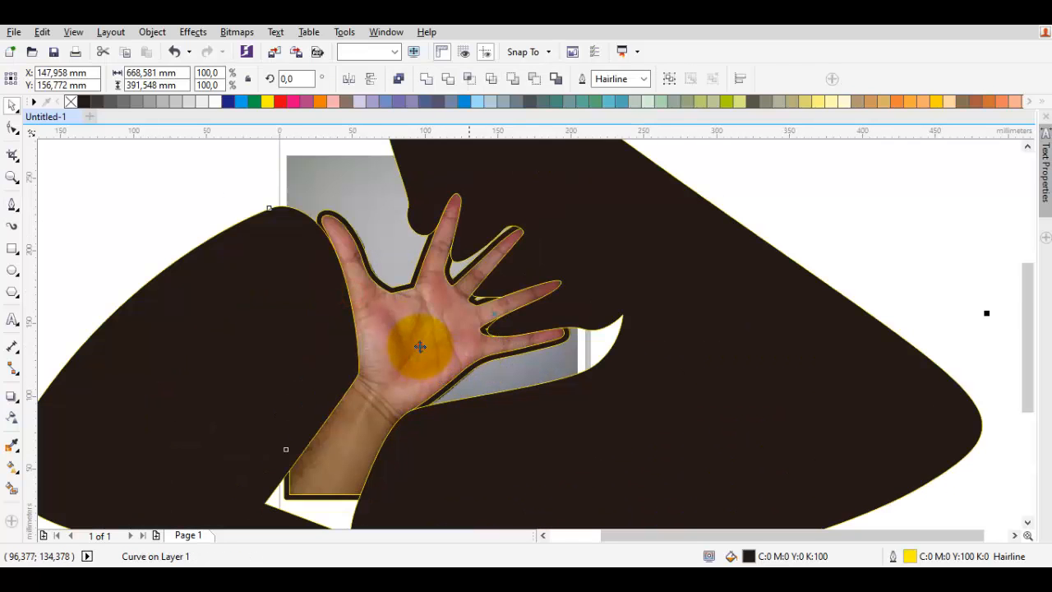
left_click(470, 80)
left_click(722, 341)
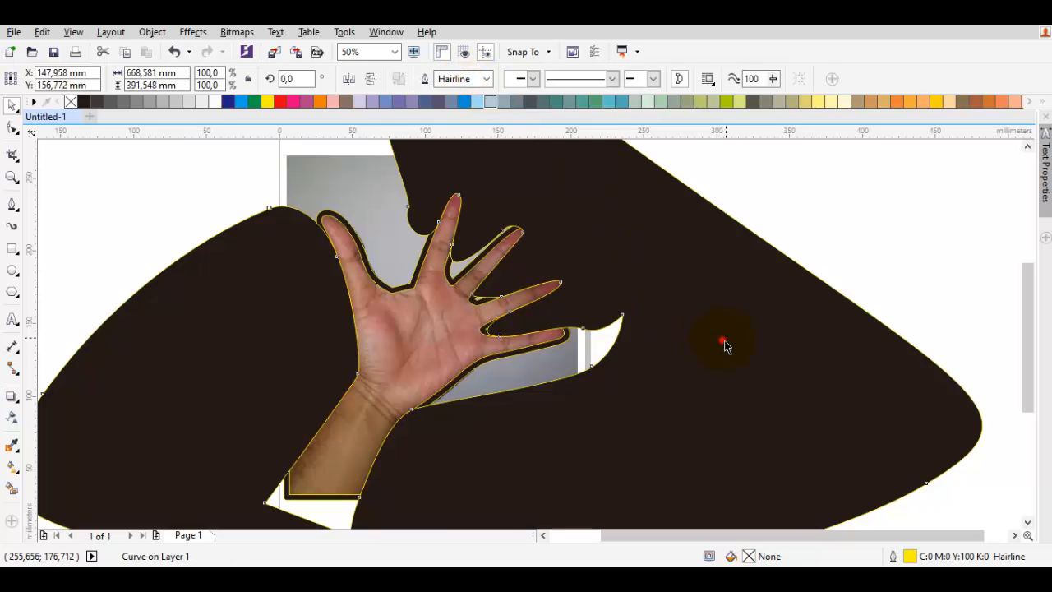
key("Delete")
left_click(521, 291)
scroll(492, 273, "up", 4)
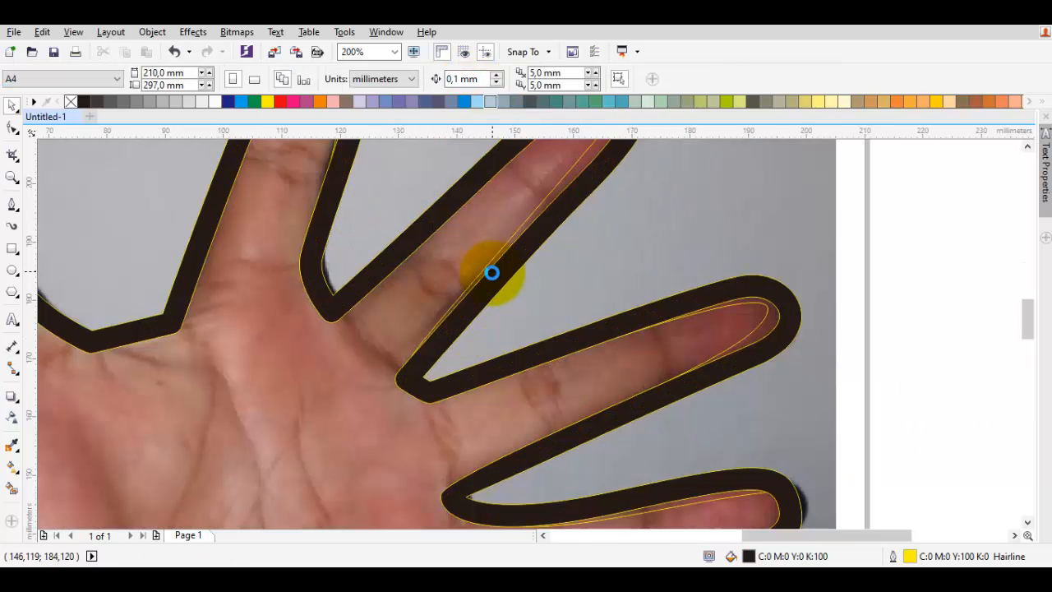
scroll(474, 281, "down", 2)
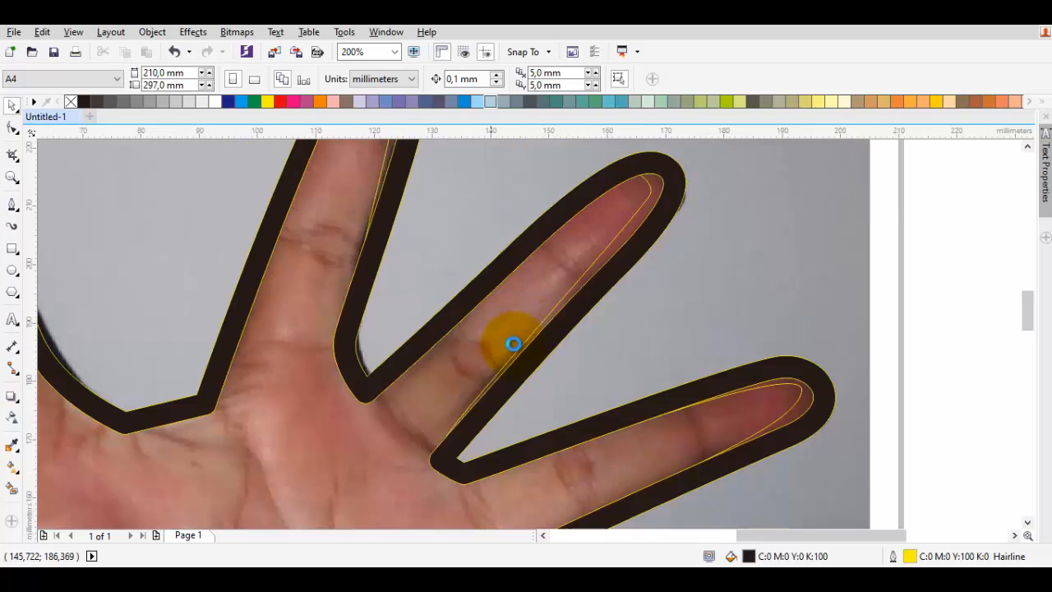
scroll(420, 373, "up", 4)
key("F5")
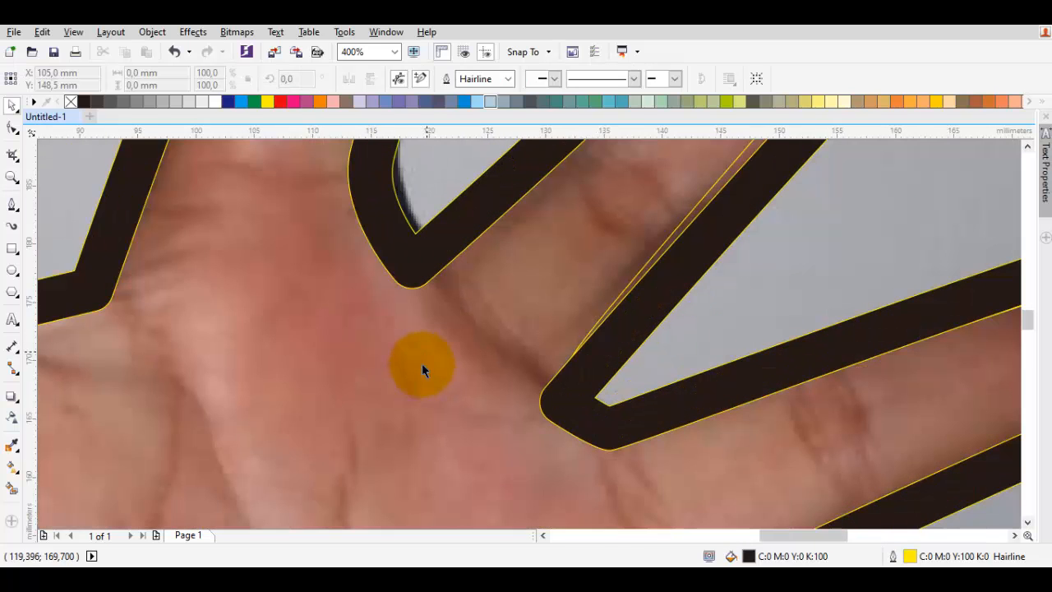
left_click_drag(508, 395, 426, 367)
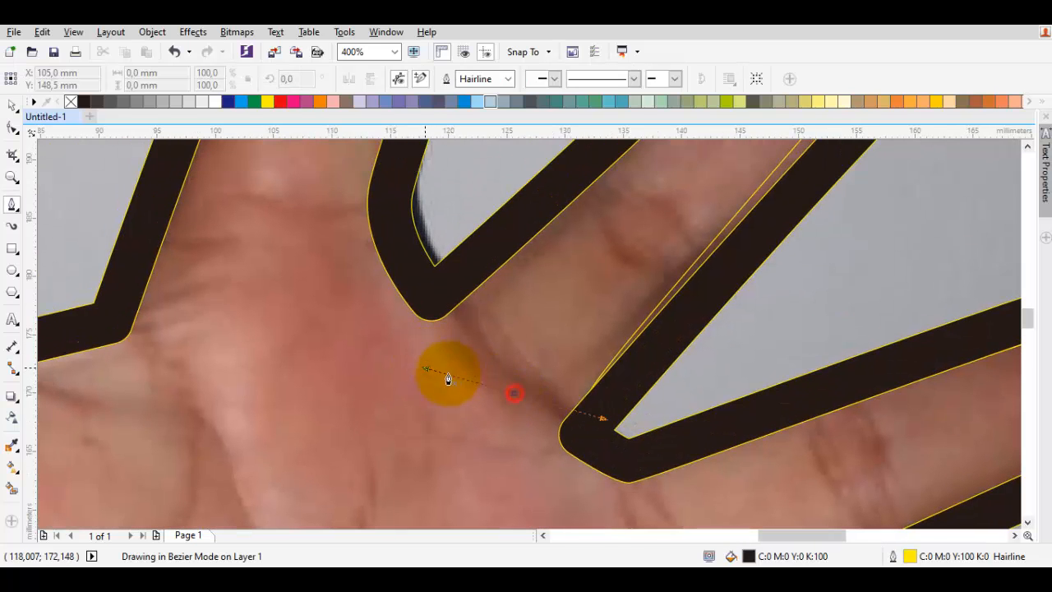
key("space")
key("space")
Step: Draw a closed tapered shape from the gap between the index and middle fingers down into the palm, about 11 mm wide
left_click_drag(499, 386, 492, 386)
left_click(383, 337)
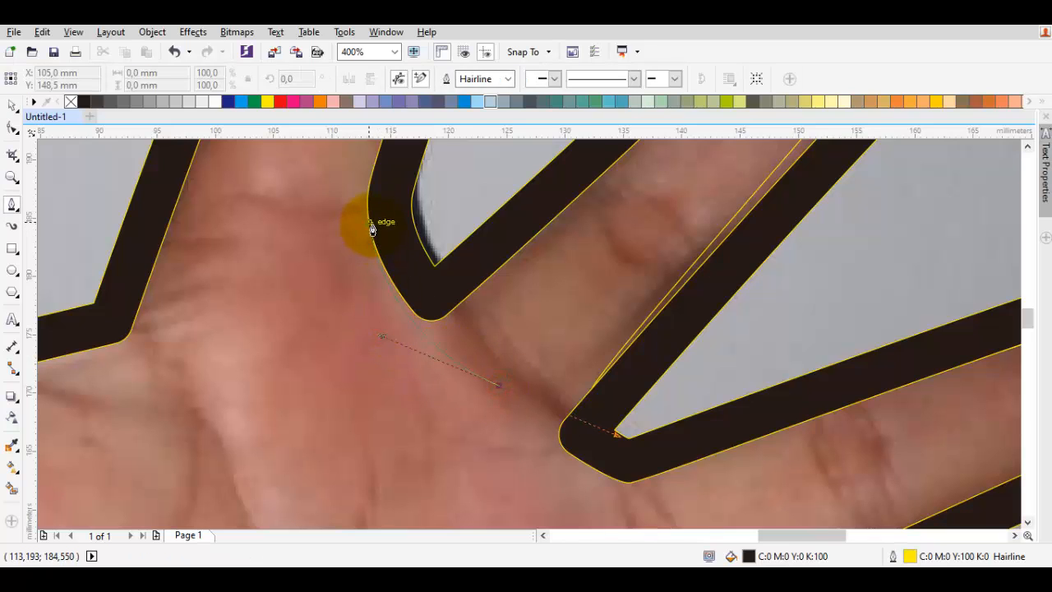
left_click_drag(370, 223, 416, 271)
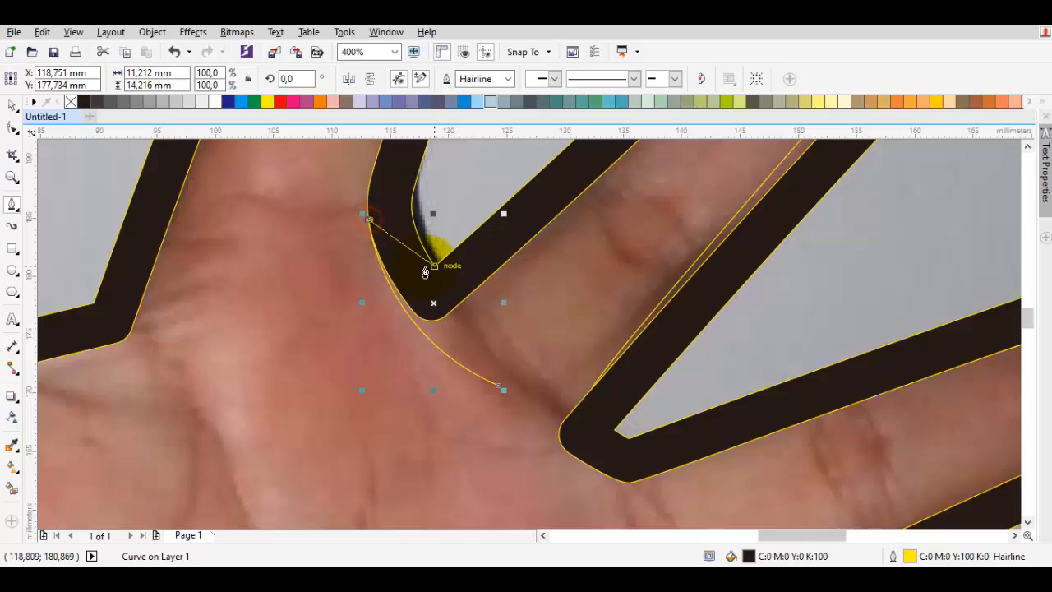
left_click(502, 385)
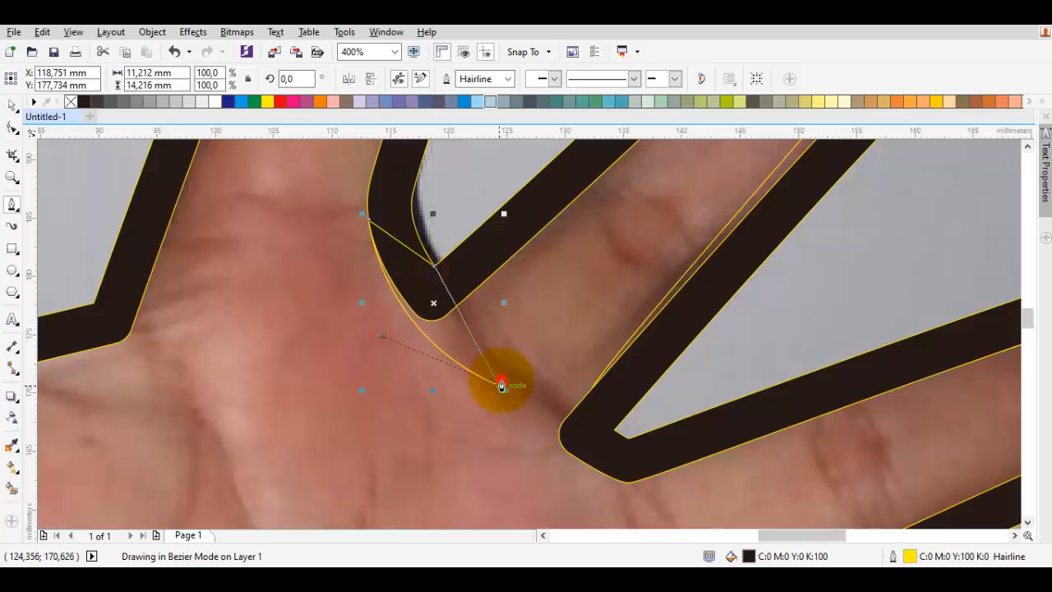
left_click_drag(502, 386, 457, 339)
Step: Draw a closed crescent shape around the base of the gap between the middle and ring fingers
left_click_drag(531, 396, 509, 385)
left_click(481, 328)
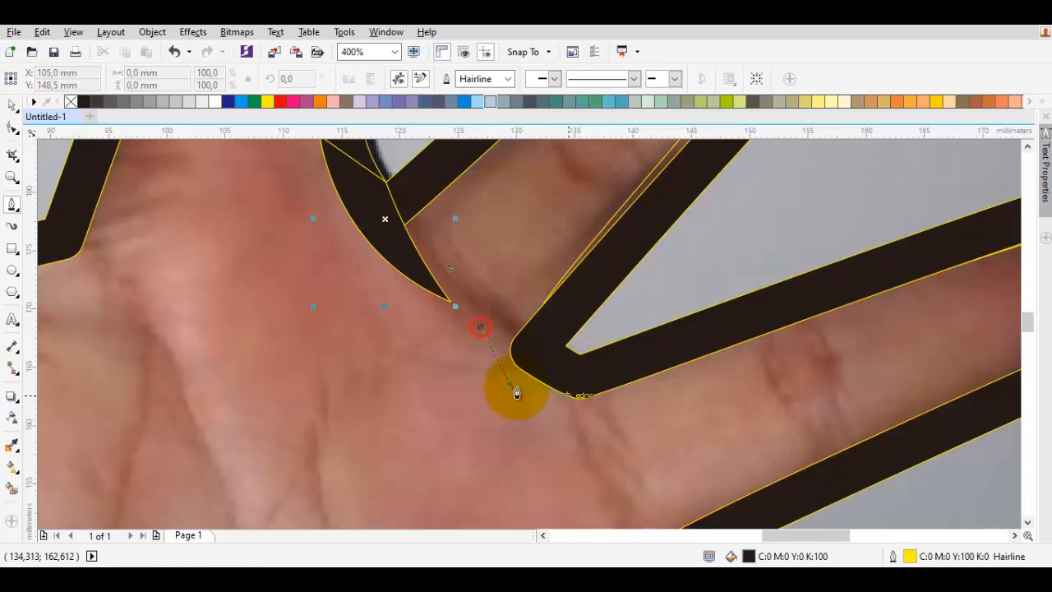
left_click_drag(572, 400, 584, 374)
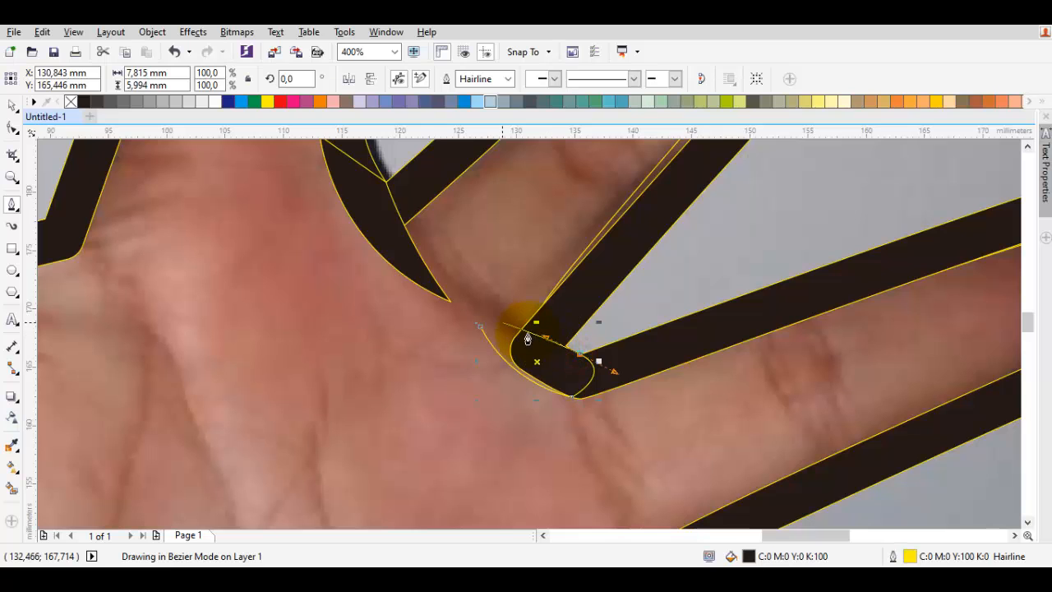
left_click(497, 326)
left_click_drag(497, 337, 519, 348)
Step: Draw a closed crescent shape about 5.4 by 7.2 mm at the base of the gap between the ring and little fingers
scroll(663, 409, "down", 1)
mouse_move(664, 411)
left_mouse_down()
mouse_move(581, 284)
mouse_move(521, 282)
mouse_move(507, 316)
left_mouse_up()
scroll(506, 289, "up", 1)
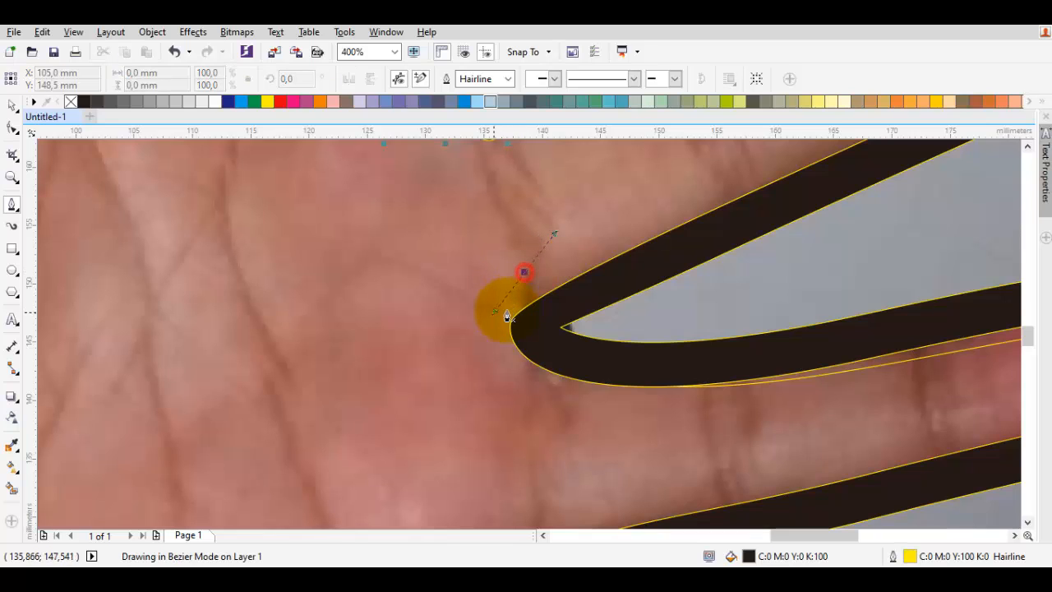
mouse_move(515, 357)
left_mouse_down()
mouse_move(531, 296)
mouse_move(517, 279)
left_mouse_up()
key("space")
key("space")
left_click(524, 272)
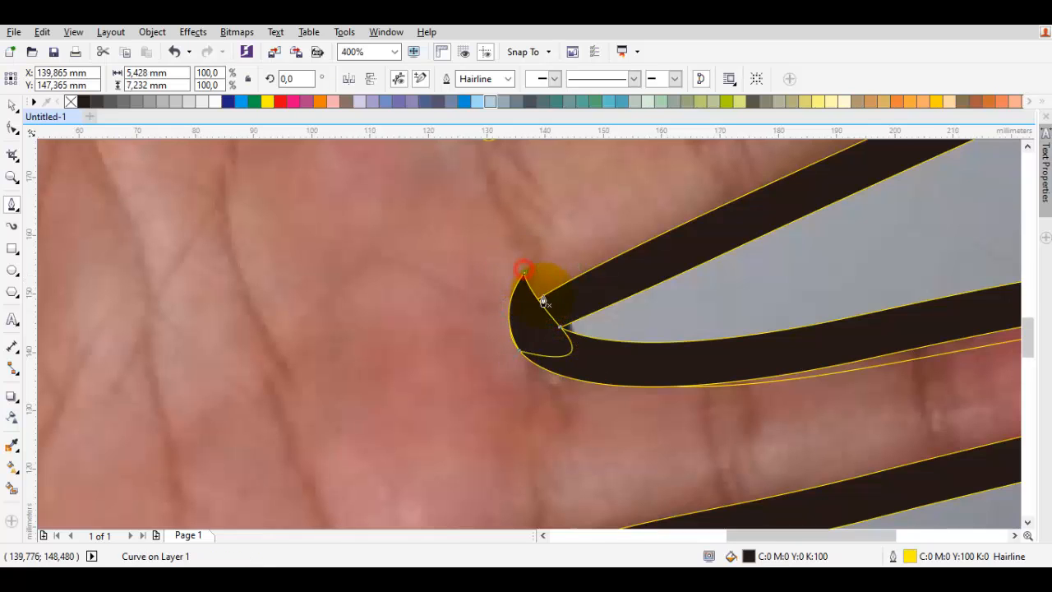
scroll(543, 305, "down", 1)
key("space")
key("Escape")
Step: Save the drawing
scroll(543, 331, "down", 1)
left_click_drag(543, 331, 607, 340)
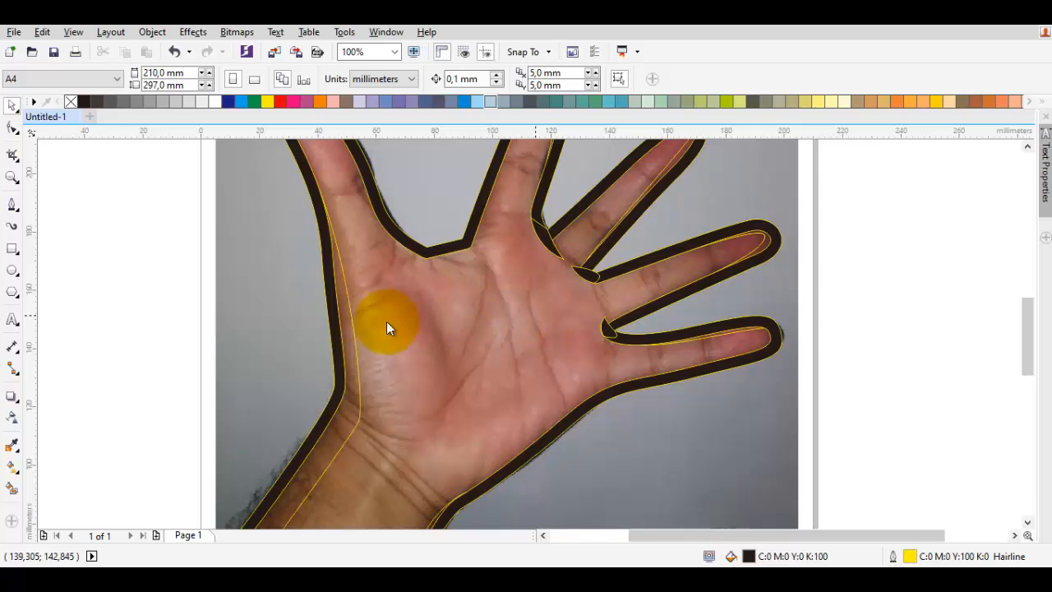
key("ctrl+s")
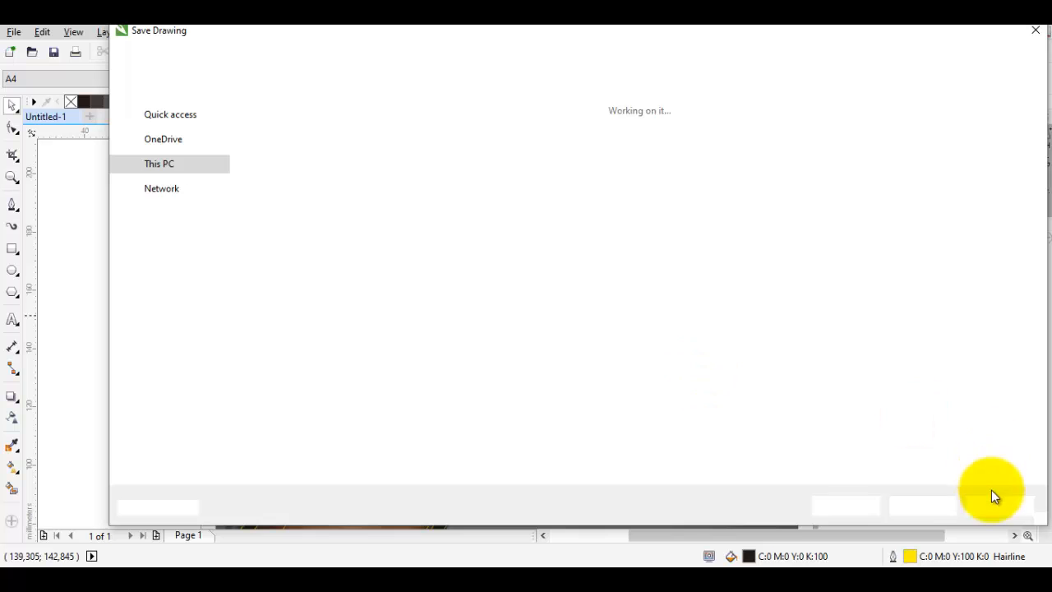
left_click(939, 505)
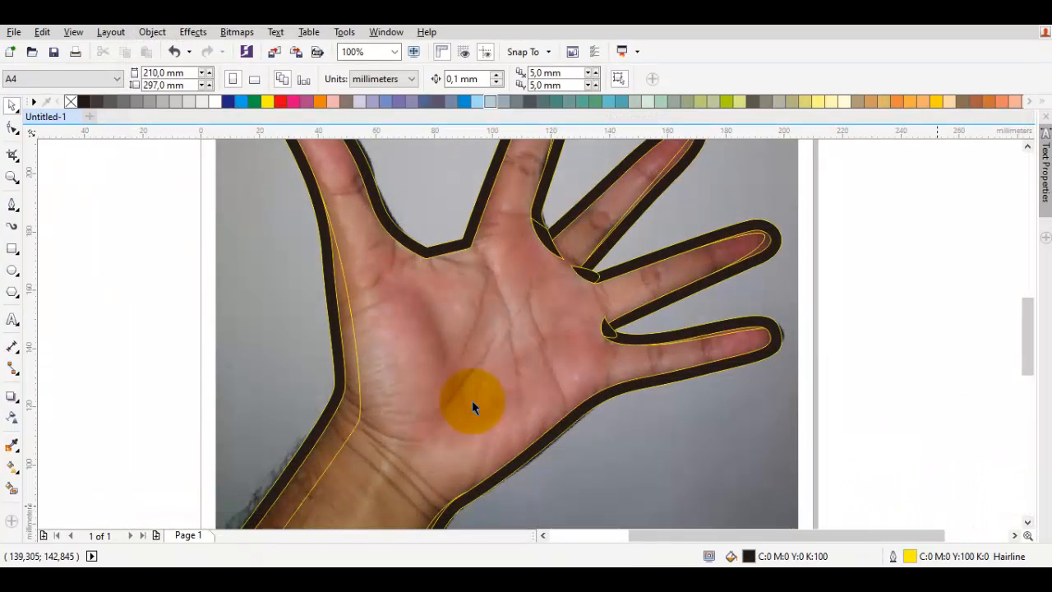
Step: Sample the brown skin colour from the wrist in the photo and open the sampled colour for editing
key("i")
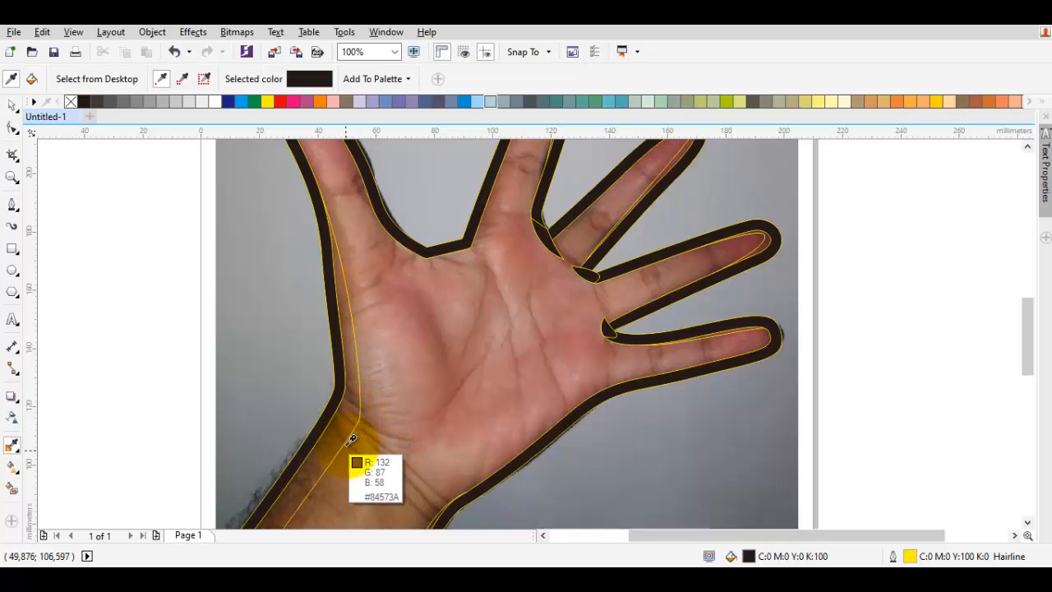
left_click(345, 452)
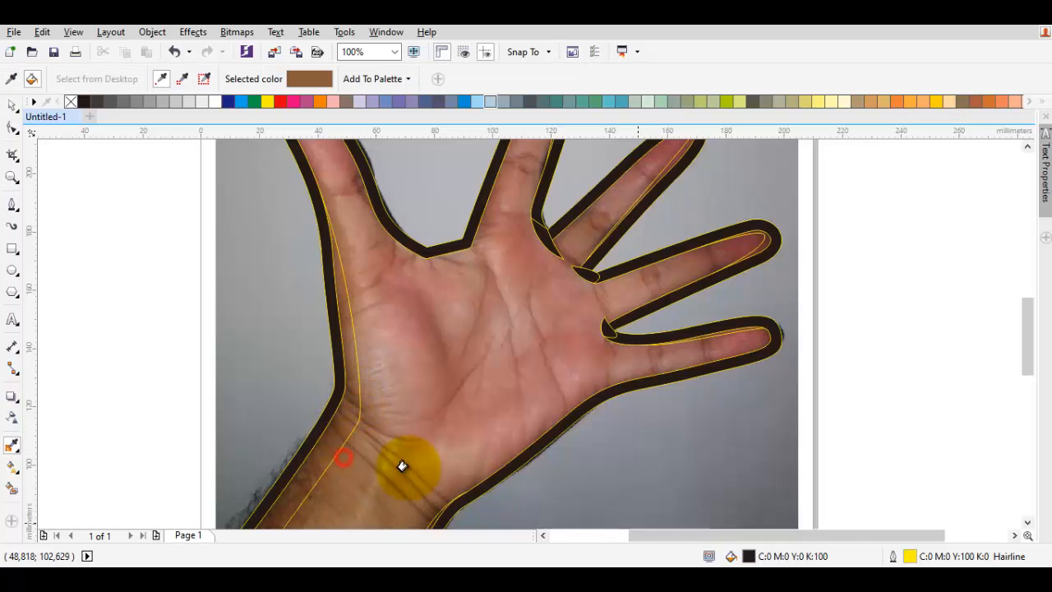
double_click(810, 557)
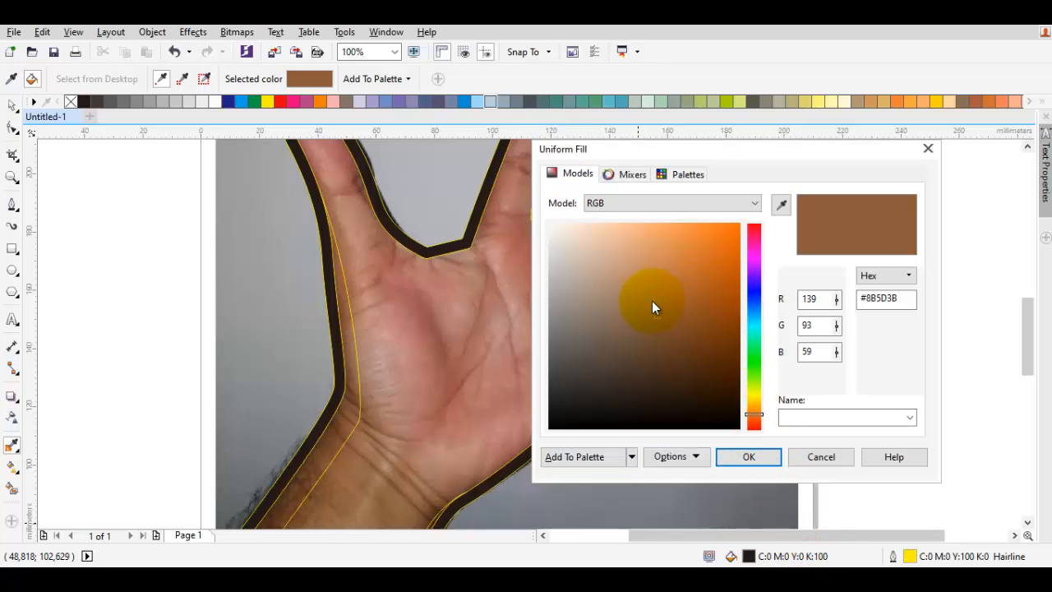
Step: Switch the sampled colour to the CMYK model, mix a reddish brown of C36 M67 Y71 K0, and fill the shadow areas with it
left_click_drag(645, 298, 653, 289)
left_click(651, 203)
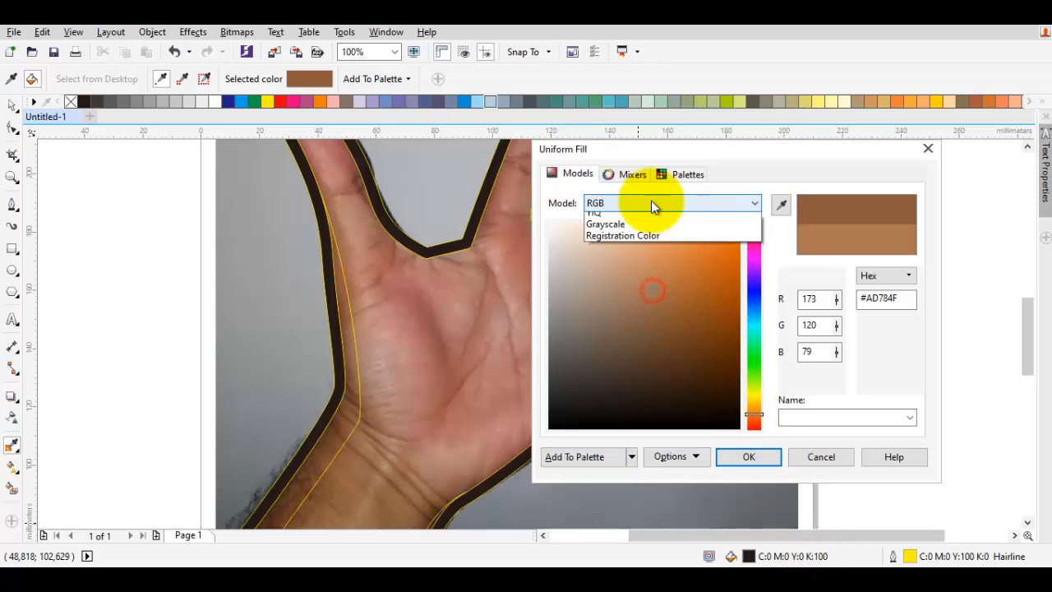
left_click(627, 230)
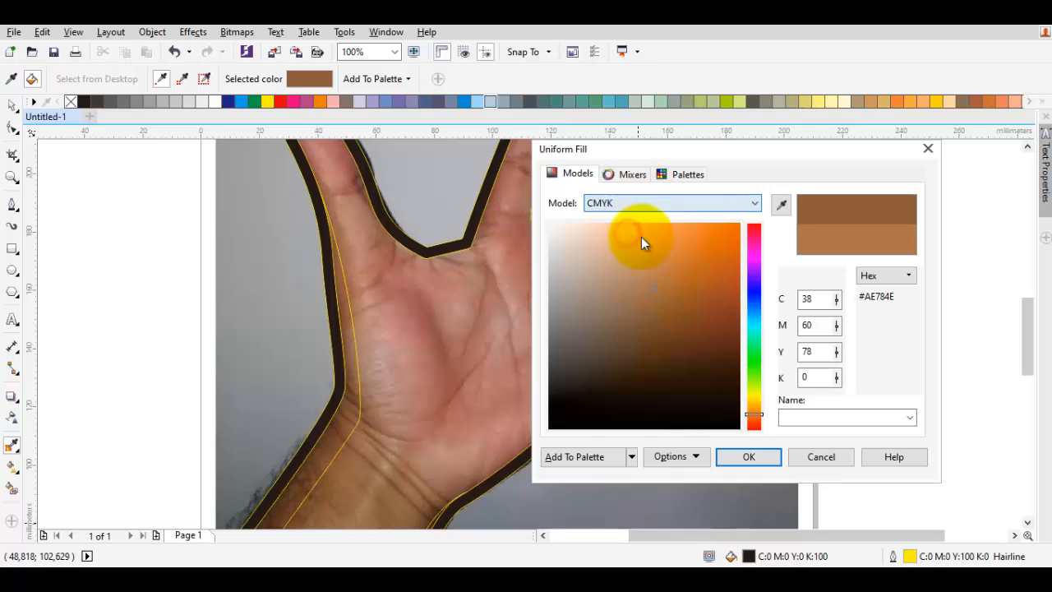
left_click(653, 301)
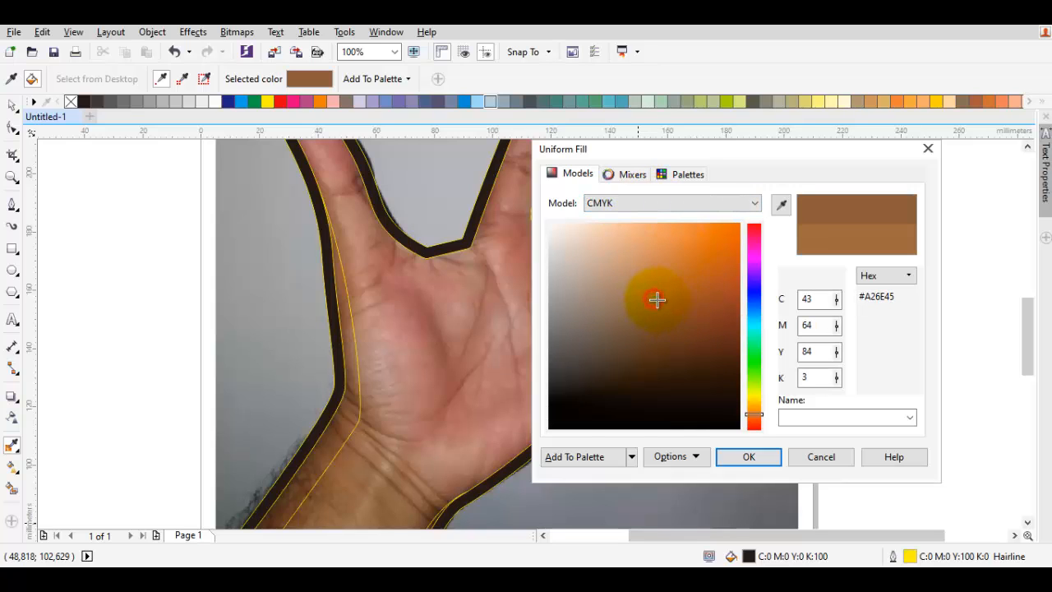
left_click(754, 423)
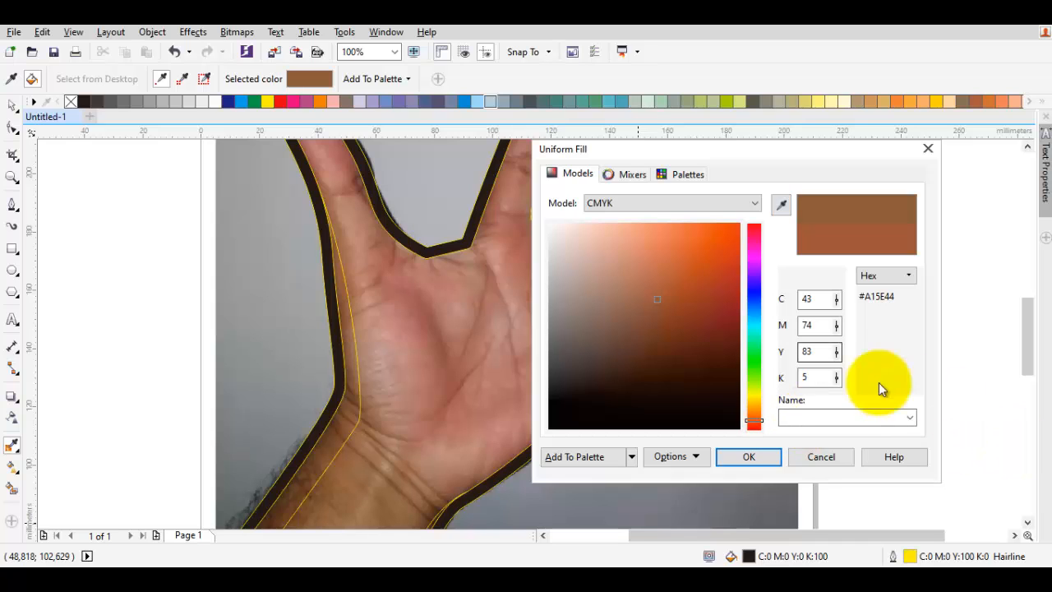
left_click_drag(668, 289, 653, 286)
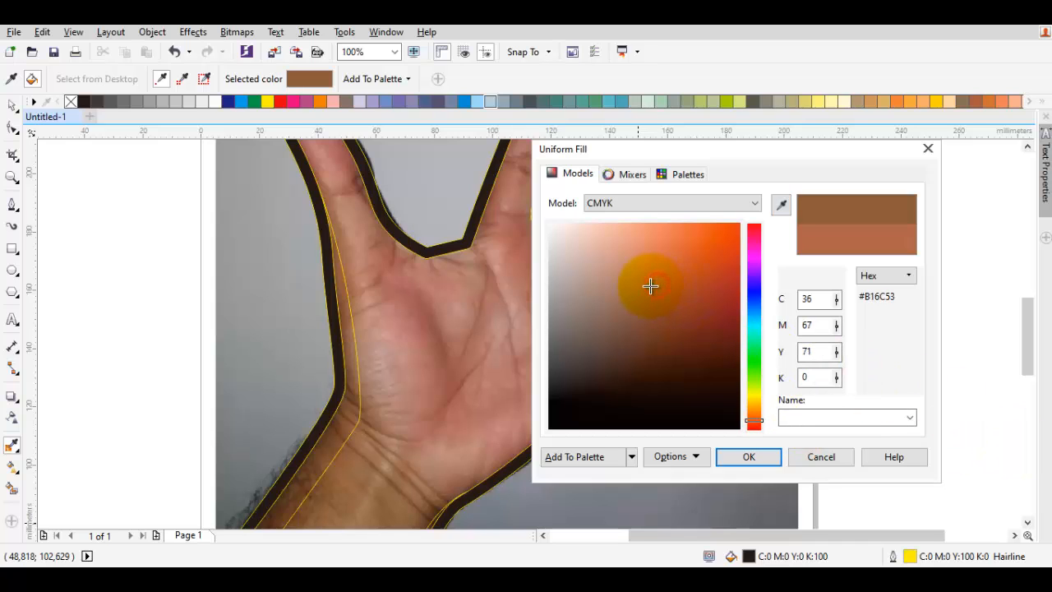
key("Return")
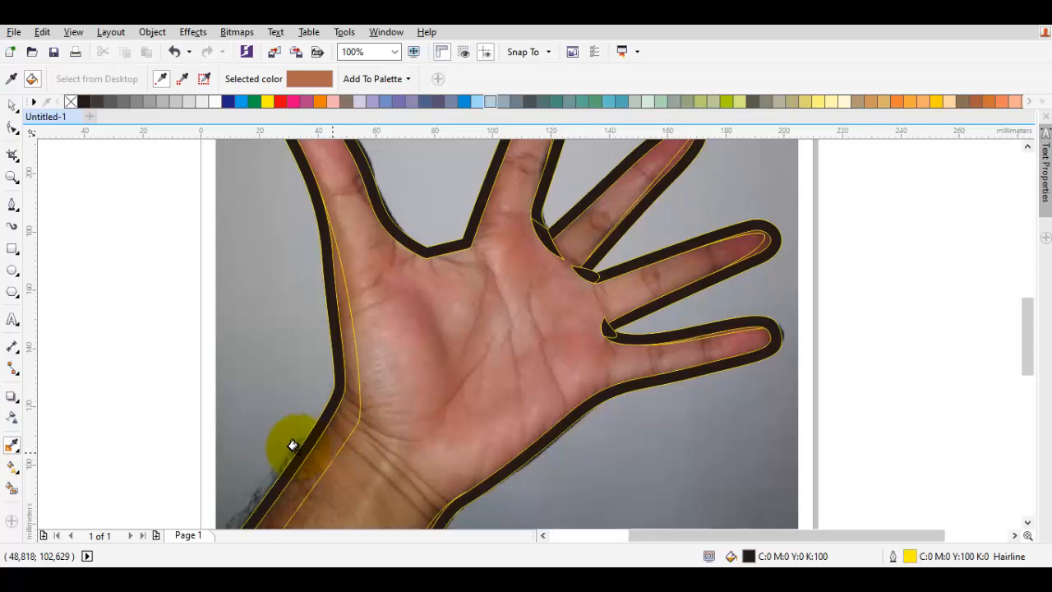
left_click(326, 448)
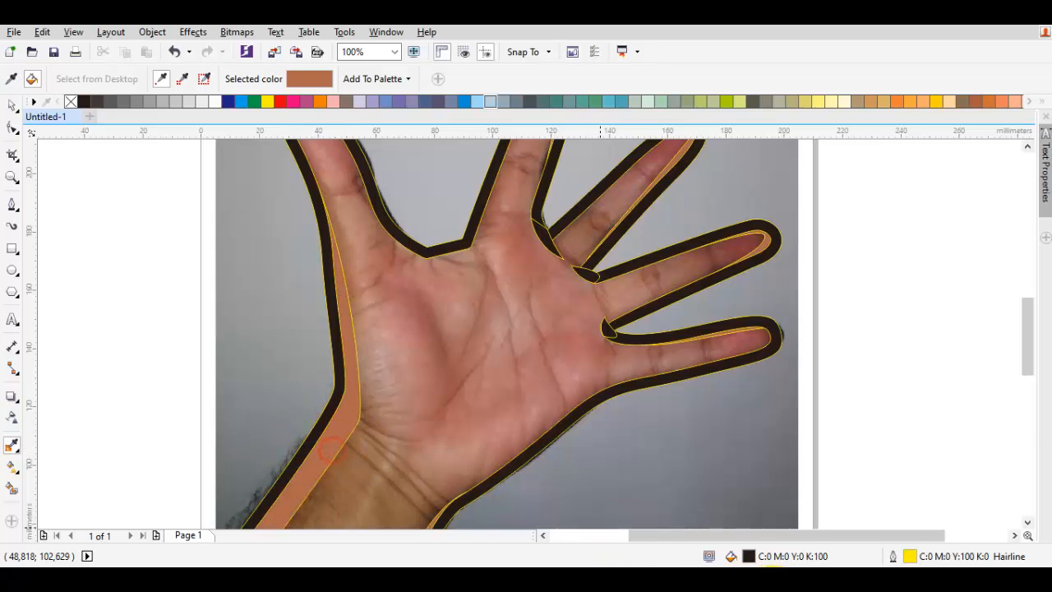
Step: Mix a light peach skin tone of C4 M44 Y44 K0 and fill the whole hand shape with it
double_click(748, 557)
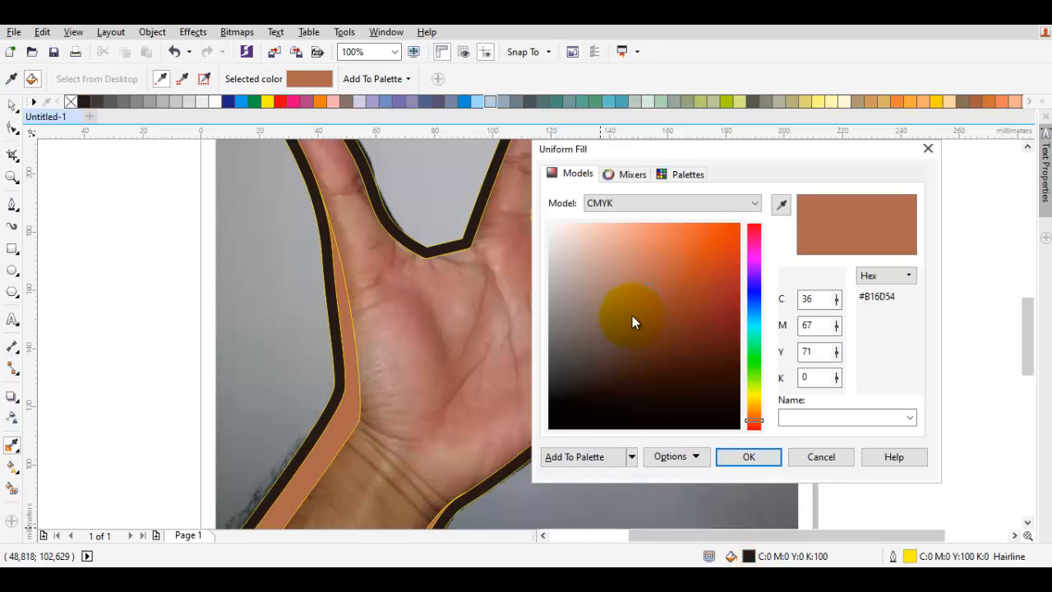
left_click(637, 244)
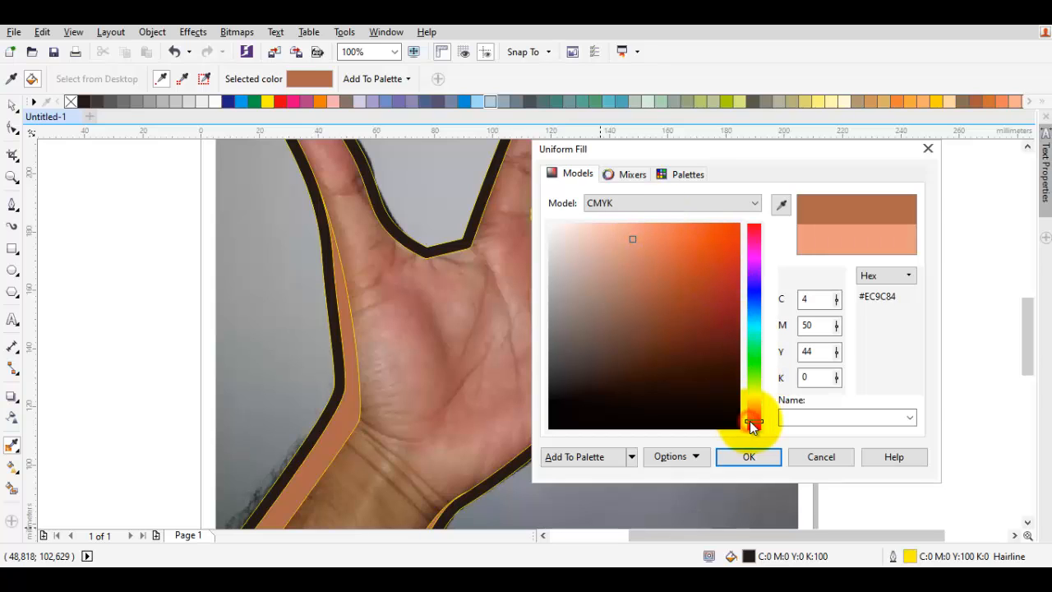
left_click_drag(749, 421, 753, 418)
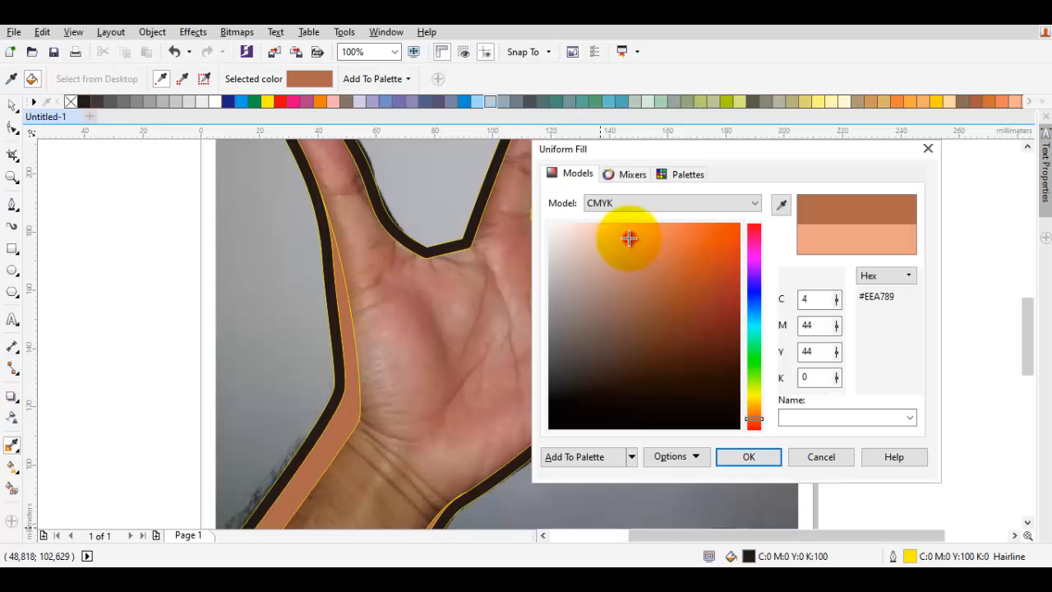
key("Return")
left_click(530, 318)
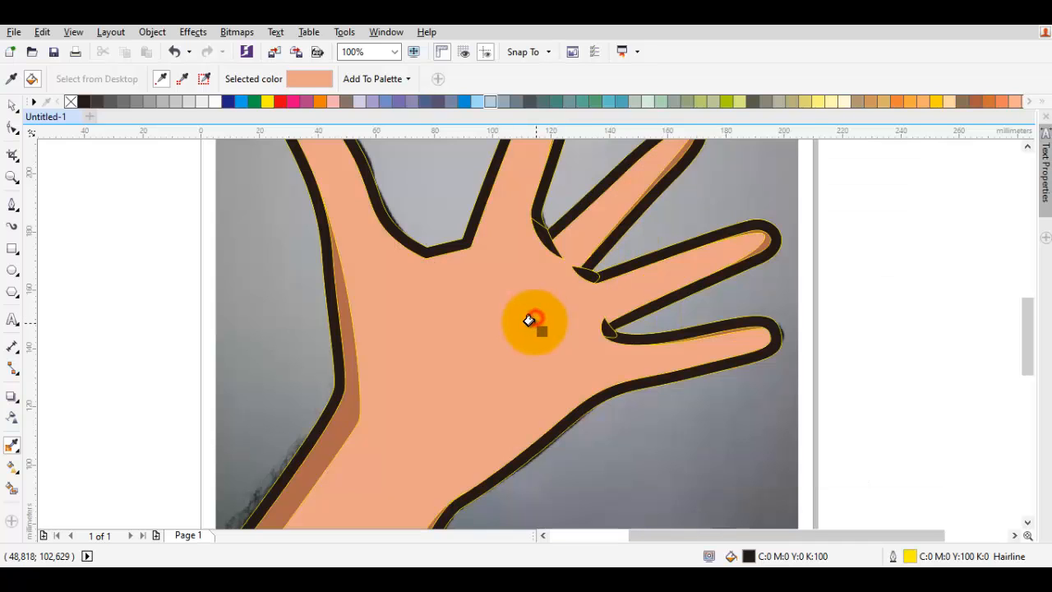
Step: Select all objects, remove their yellow outlines, and clear the selection
scroll(531, 320, "down", 2)
key("space")
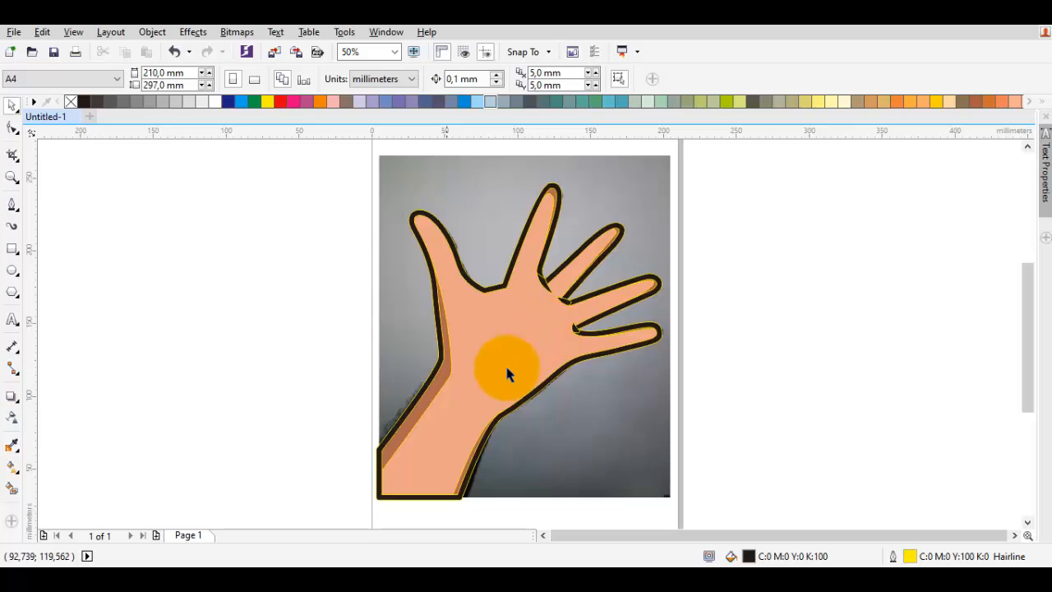
key("ctrl+a")
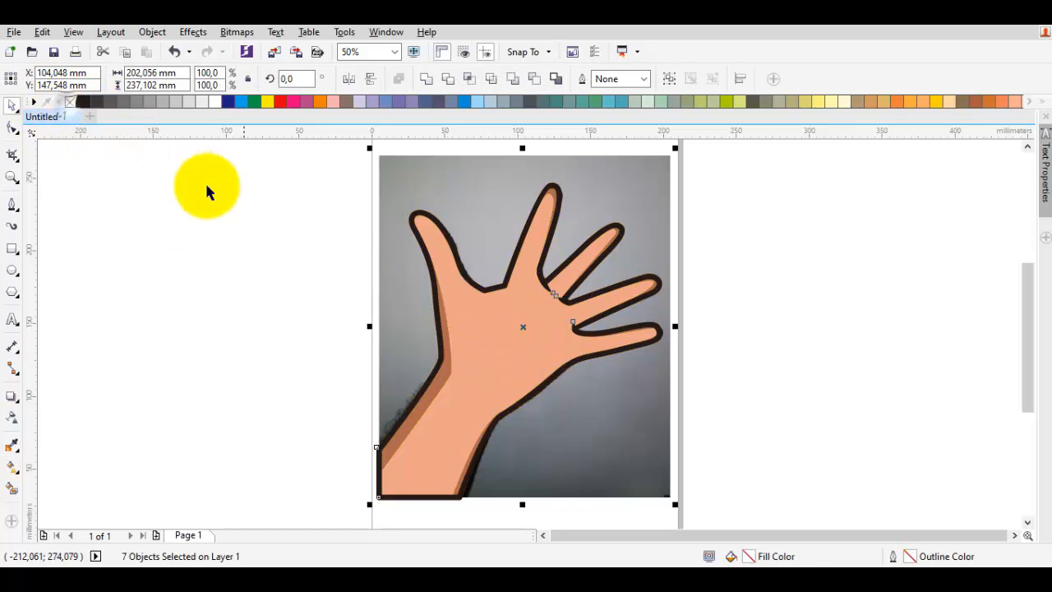
left_click(243, 212)
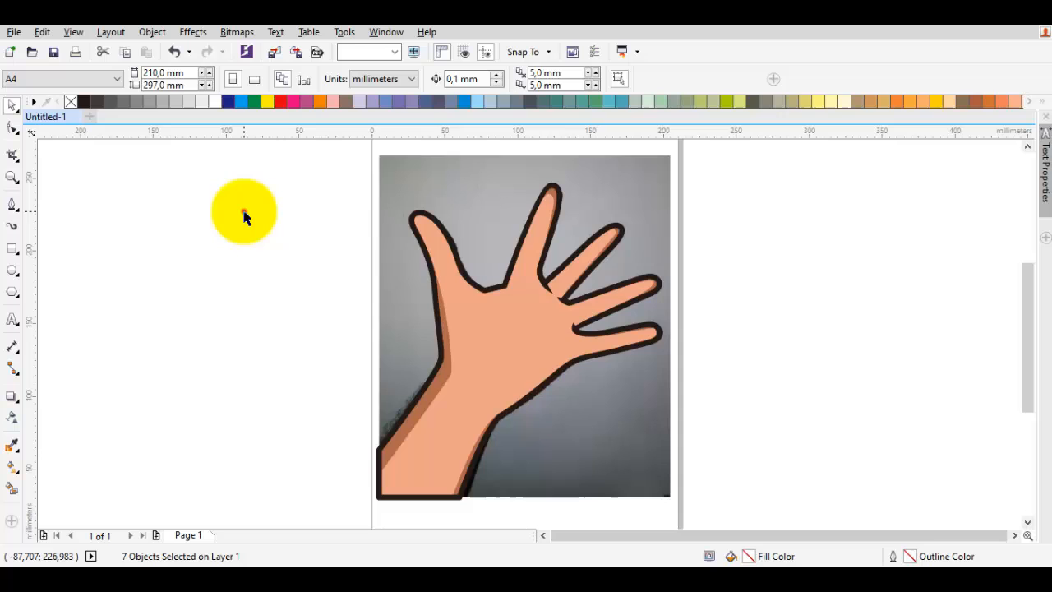
Step: Reshape the brown shadow by moving the node on its inner edge at the wrist bend up towards the palm
scroll(453, 371, "up", 2)
left_click(450, 374)
key("F10")
scroll(448, 382, "up", 2)
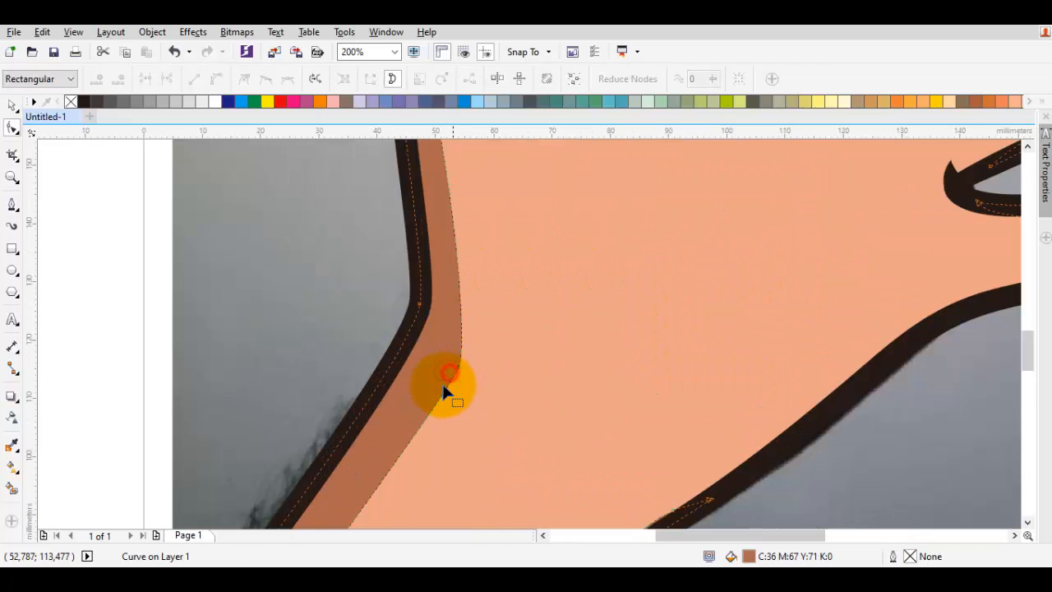
left_click_drag(457, 369, 466, 291)
key("space")
scroll(470, 301, "down", 2)
key("Escape")
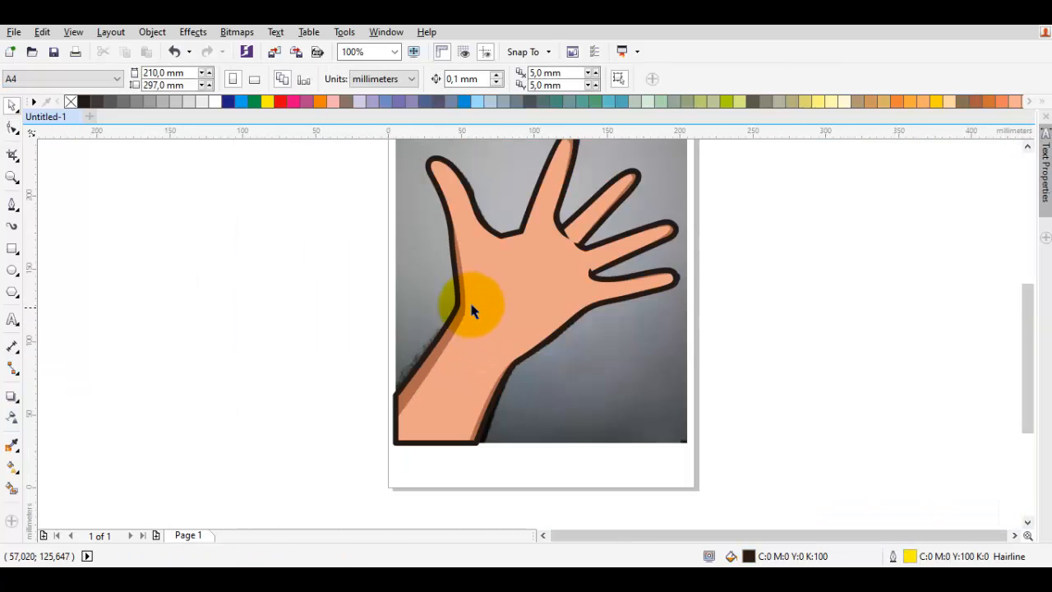
Step: Change the hand shape's fill to a yellower peach of C4 M37 Y43 K0
left_click(516, 289)
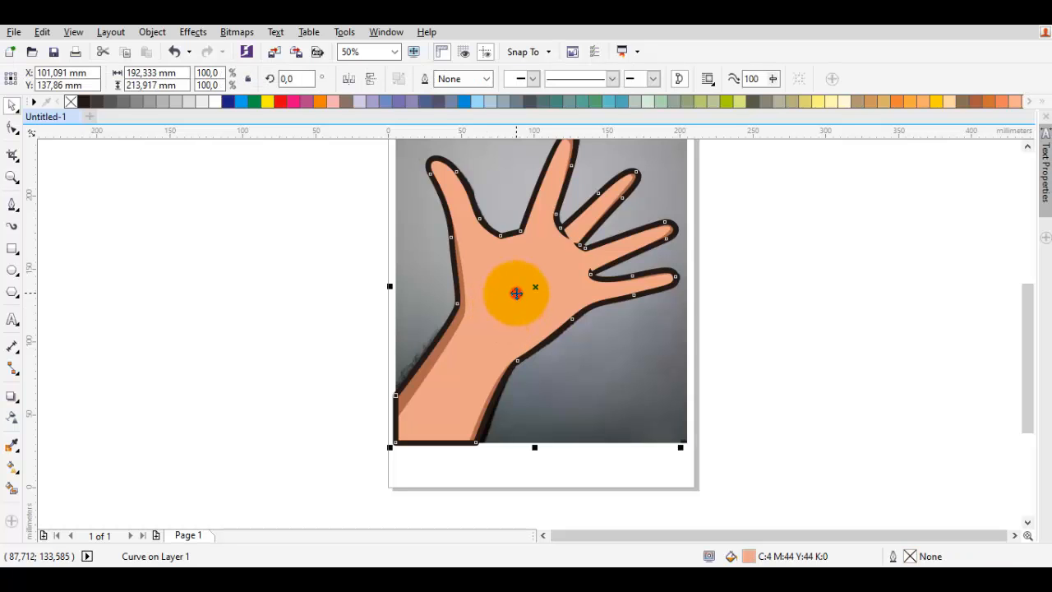
left_click(782, 555)
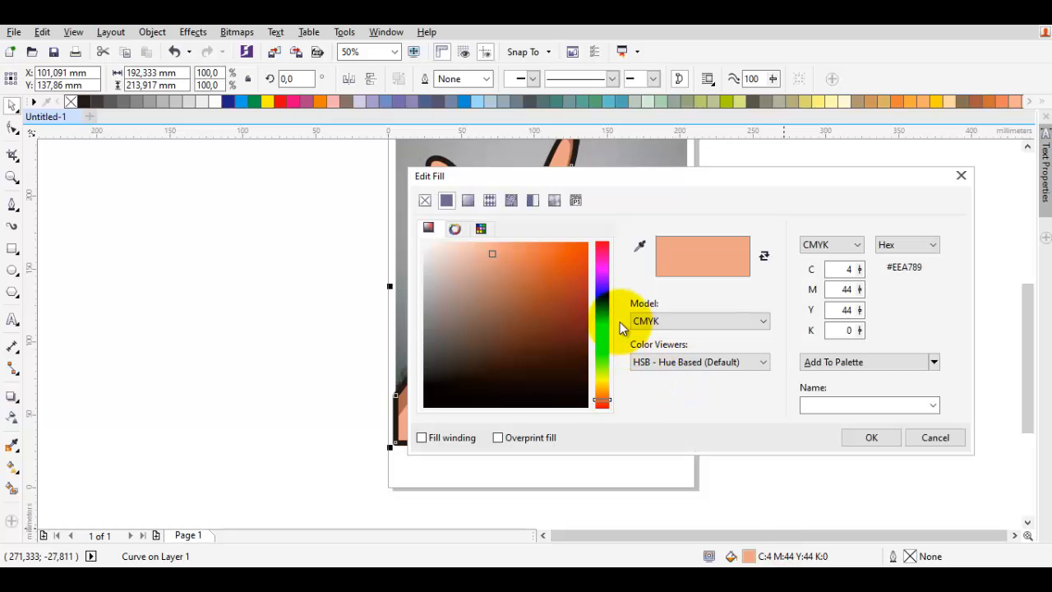
left_click_drag(609, 403, 608, 399)
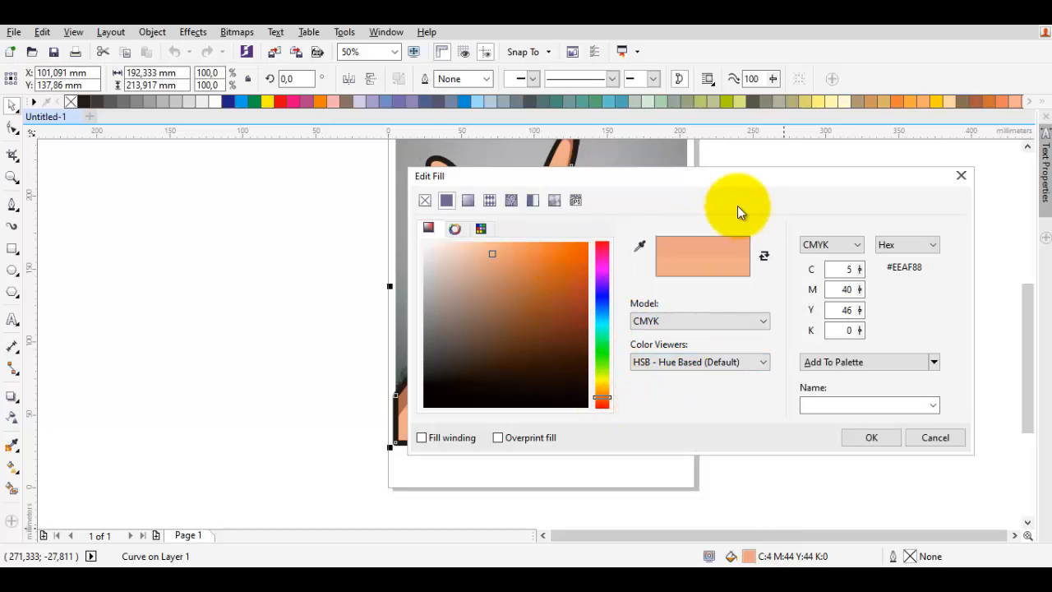
left_click_drag(738, 176, 857, 166)
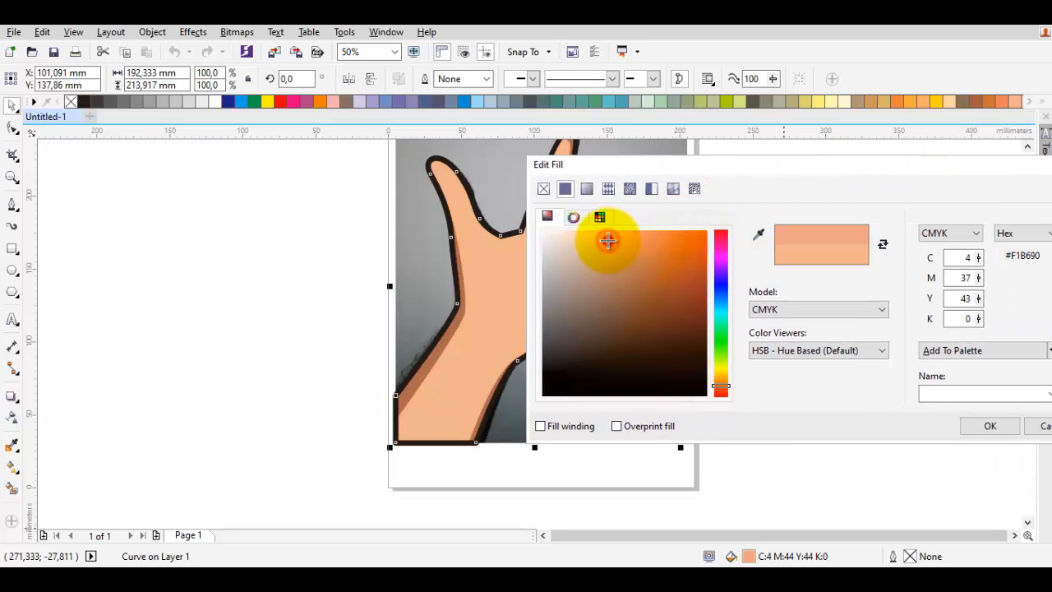
left_click(978, 424)
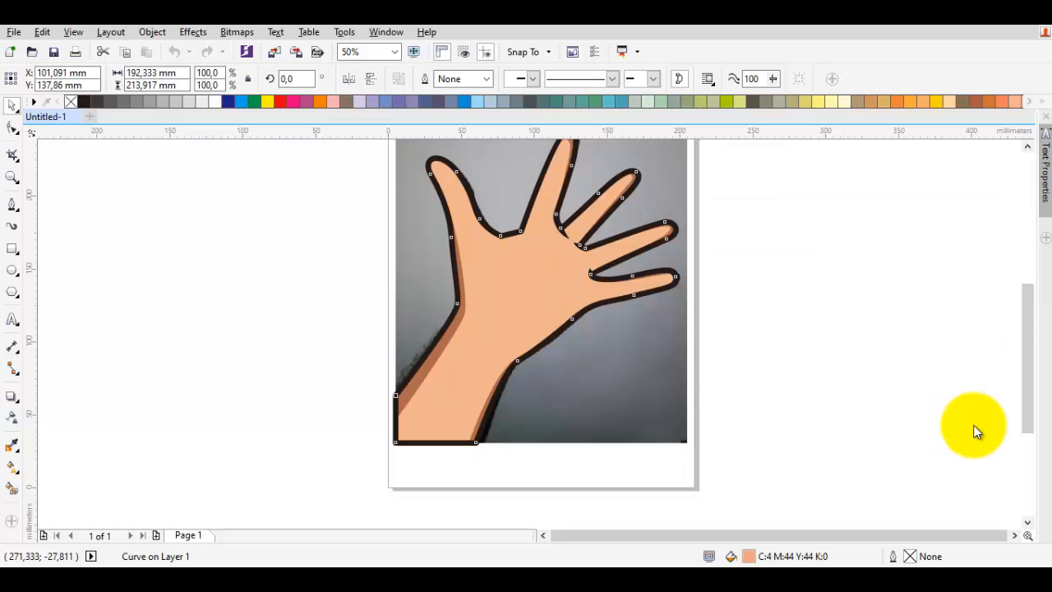
left_click(901, 413)
Step: Narrow the brown shadow at the wrist bend by shifting its inner-edge node closer to the dark outline
scroll(434, 349, "up", 2)
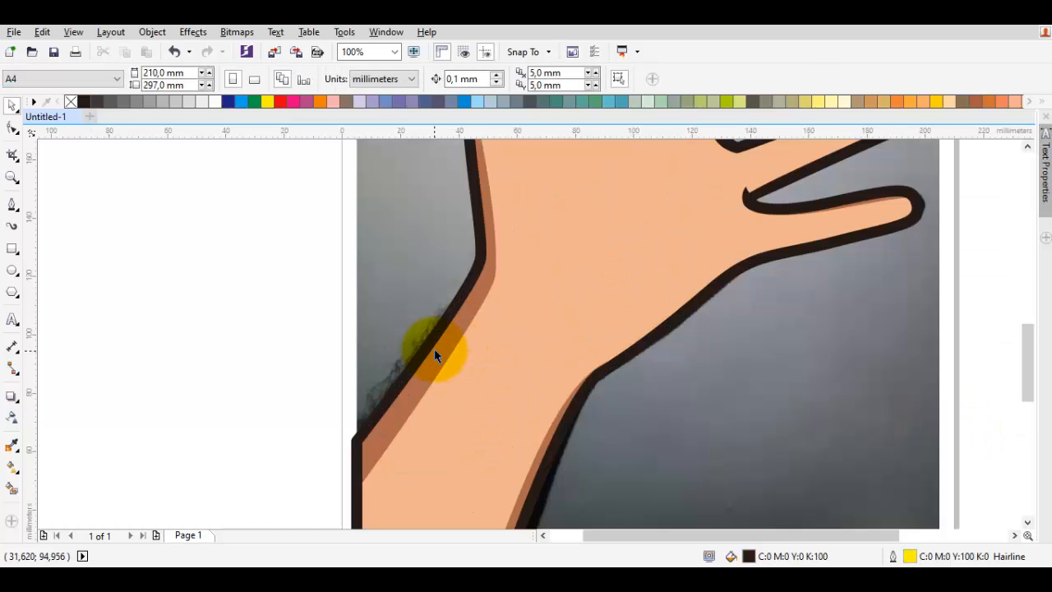
left_click(452, 338)
key("F10")
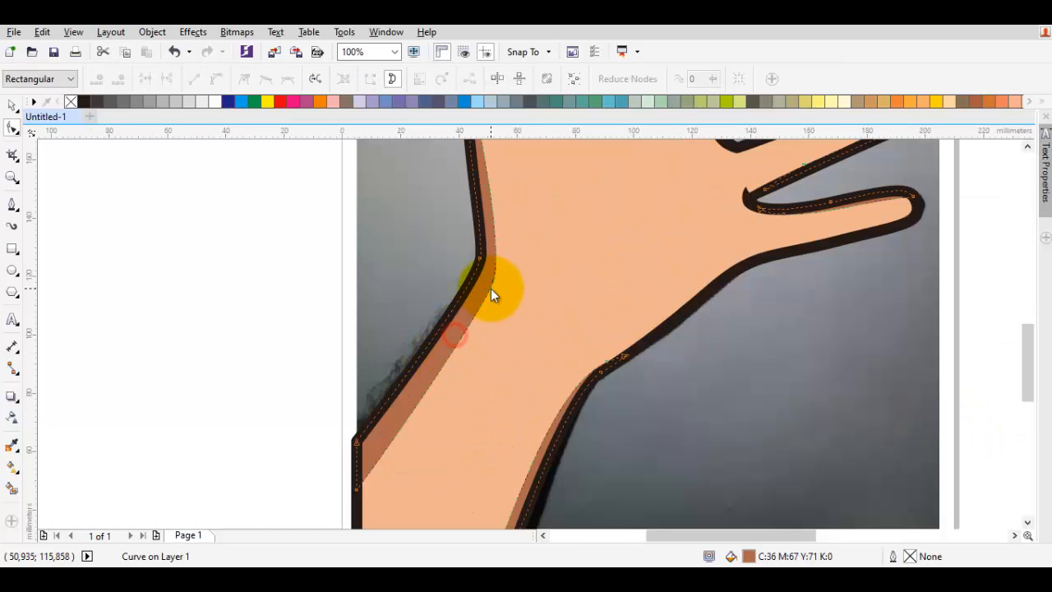
scroll(494, 287, "up", 2)
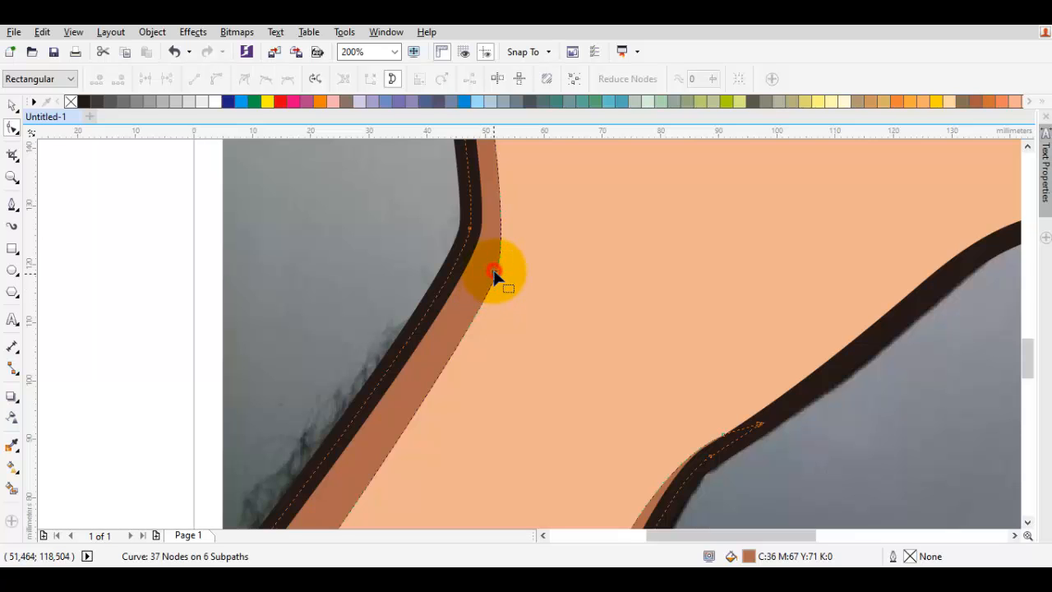
left_click_drag(495, 276, 488, 261)
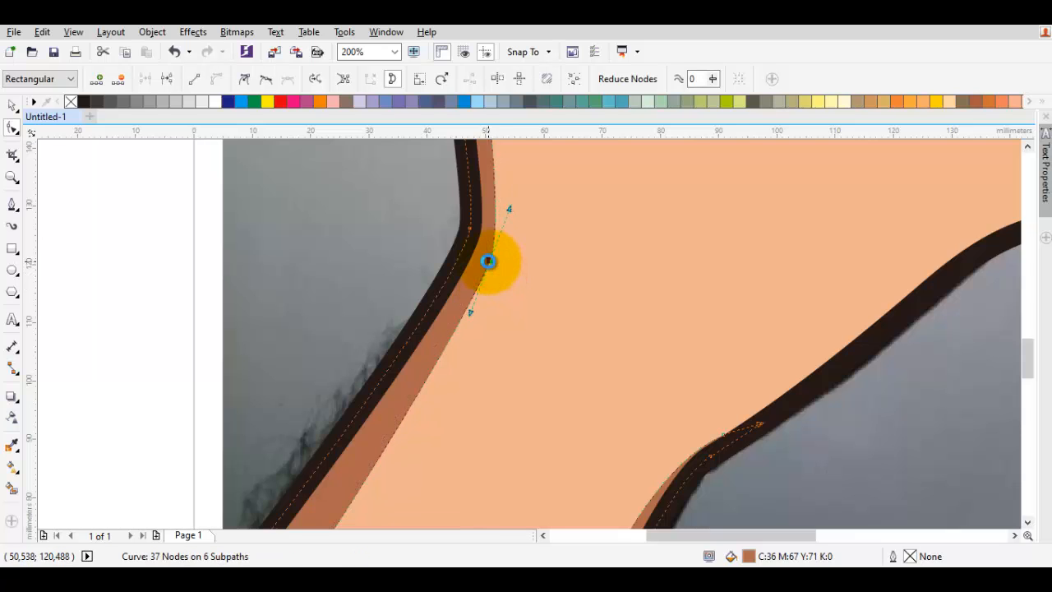
key("space")
key("Escape")
scroll(488, 261, "down", 4)
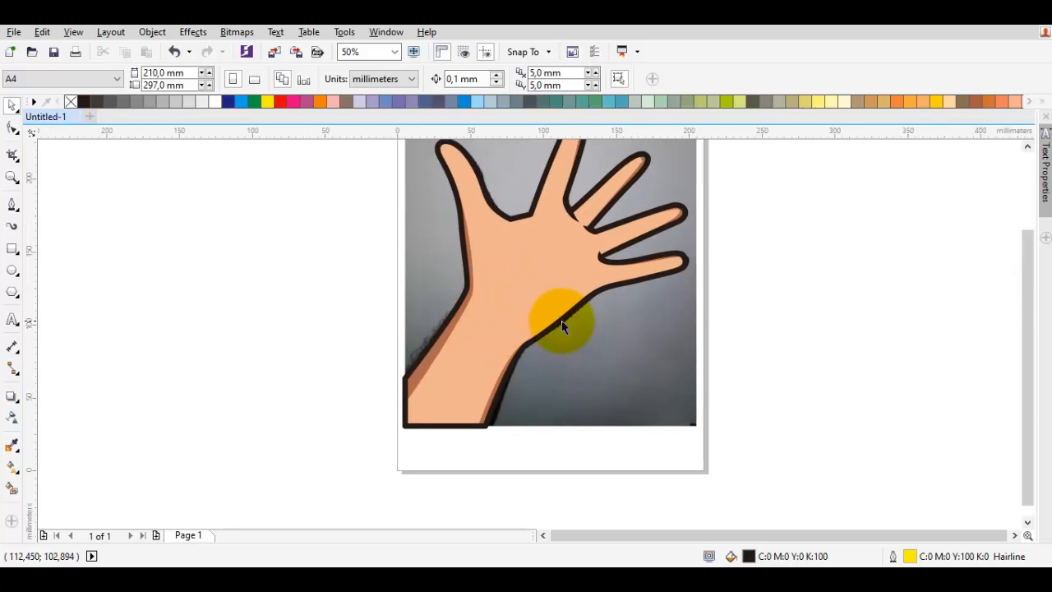
Step: Draw a closed pointed accent shape about 27 by 8 mm along the base of the gap between the thumb and index finger
scroll(564, 308, "down", 2)
scroll(552, 255, "up", 6)
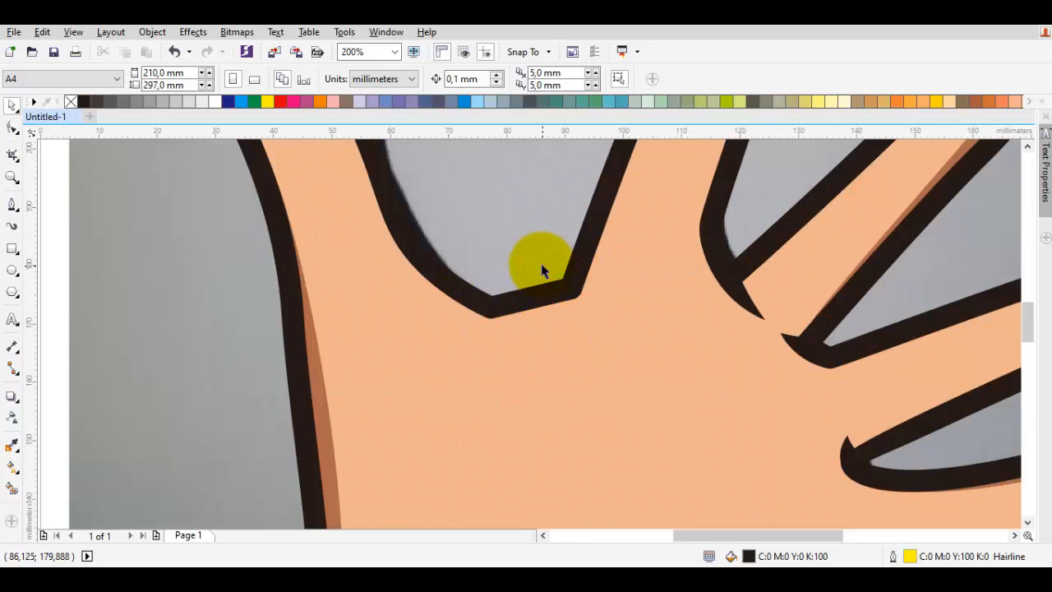
scroll(543, 271, "up", 1)
key("space")
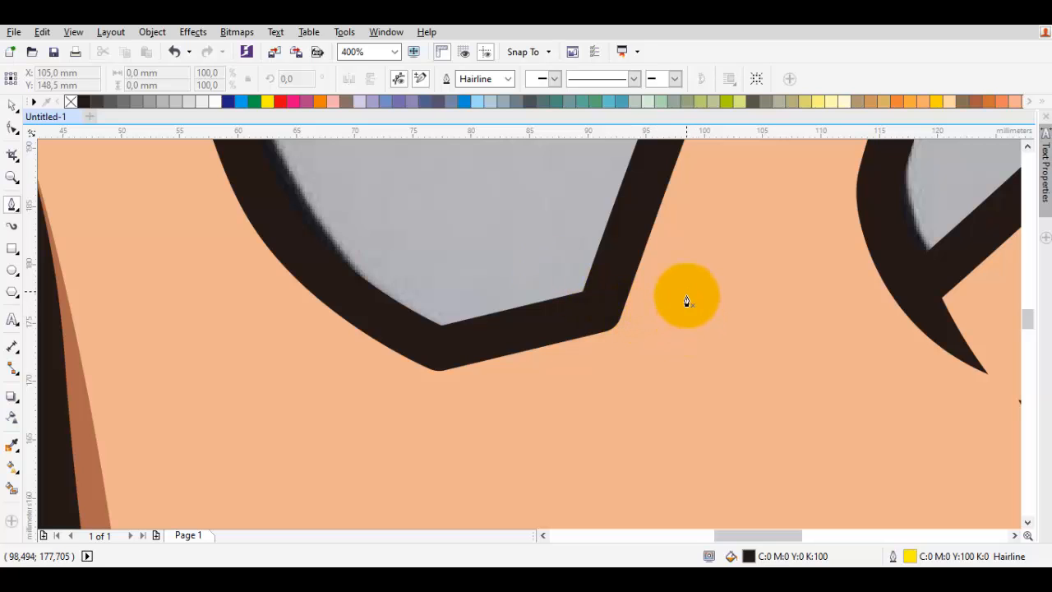
left_click_drag(686, 291, 612, 354)
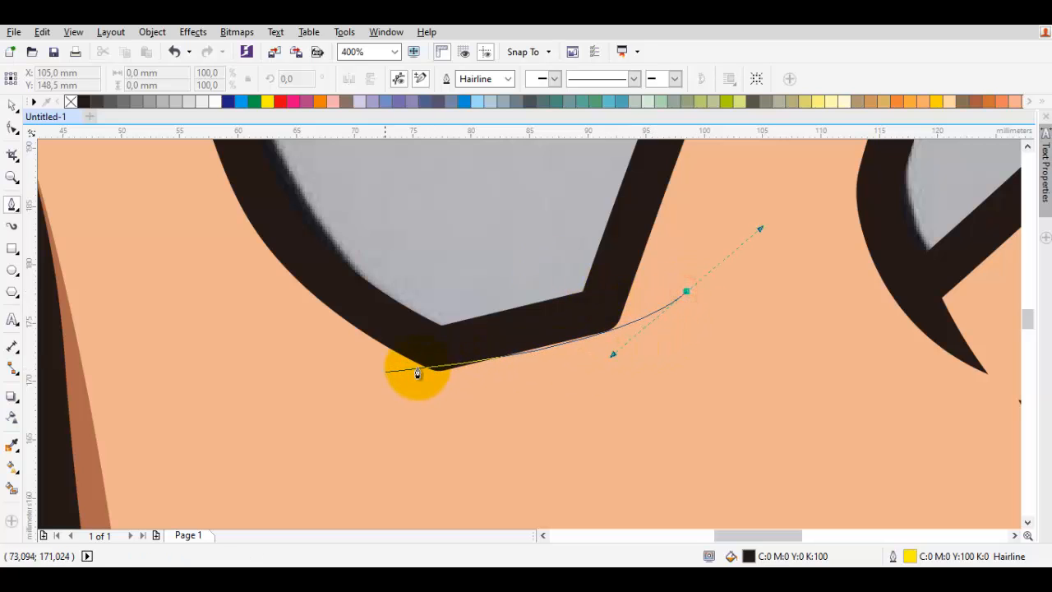
left_click(371, 390)
left_click(441, 350)
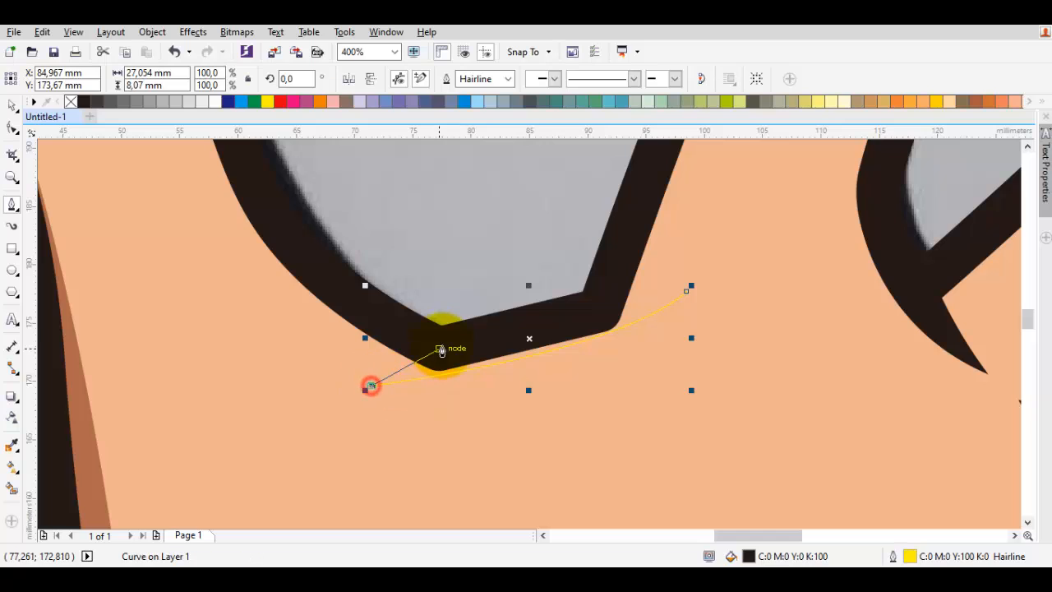
left_click(451, 328)
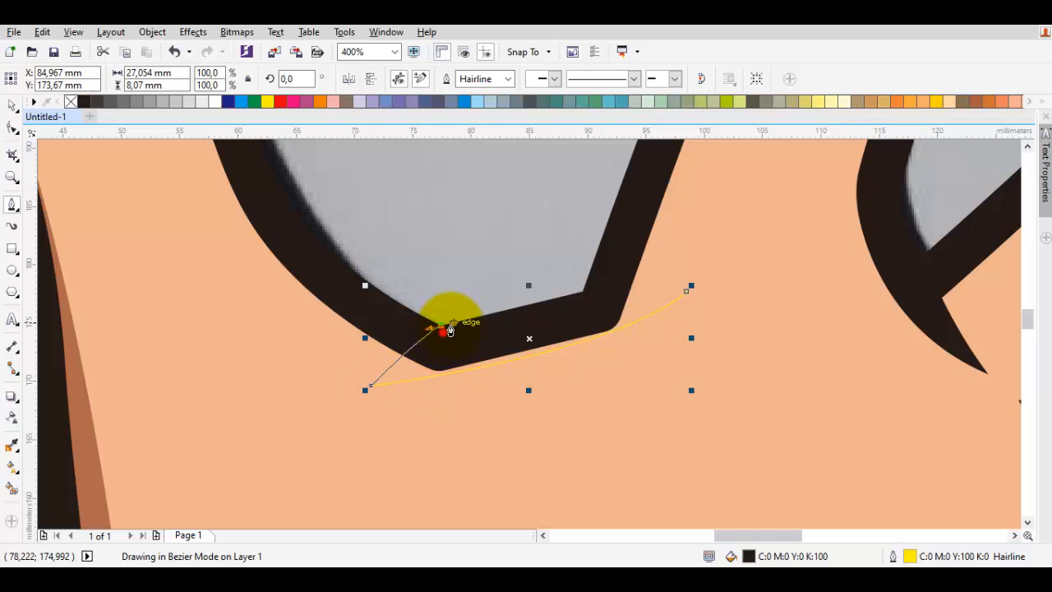
left_click(689, 293)
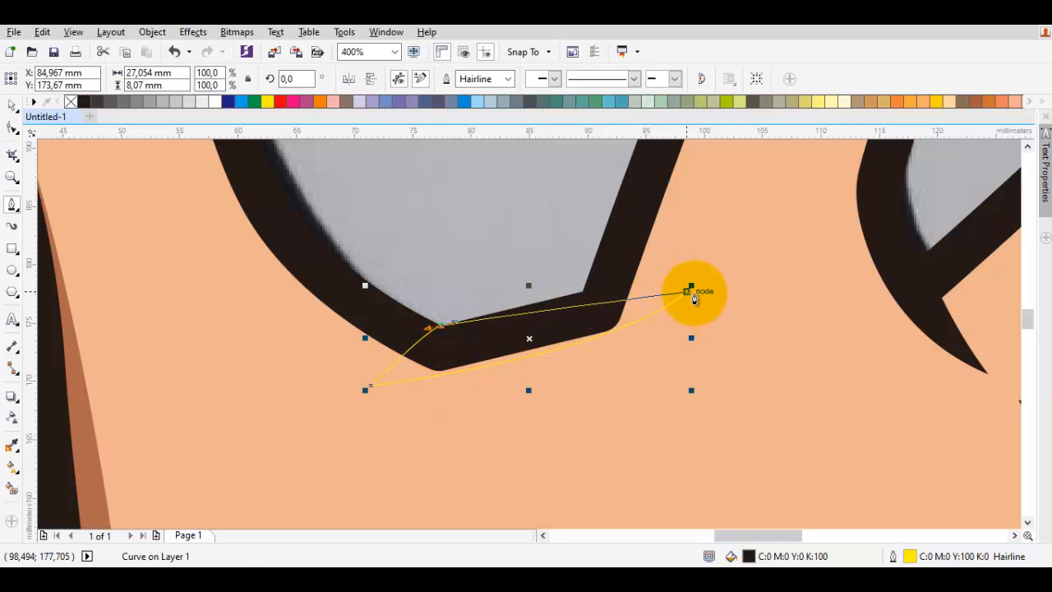
left_click_drag(688, 292, 571, 288)
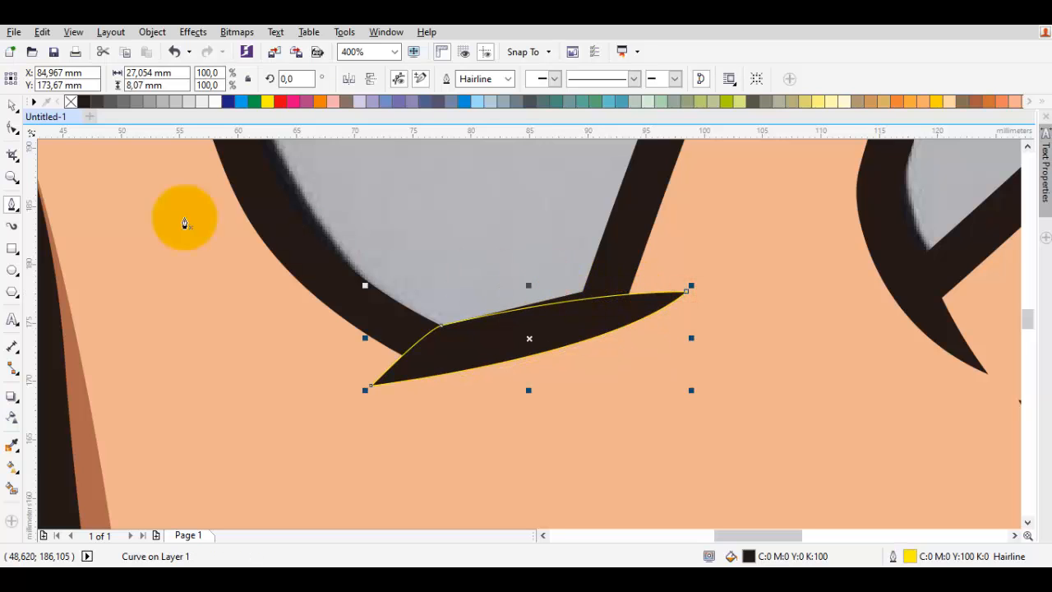
Step: Remove the outline from the thumb-gap accent shape and deselect it
right_click(71, 102)
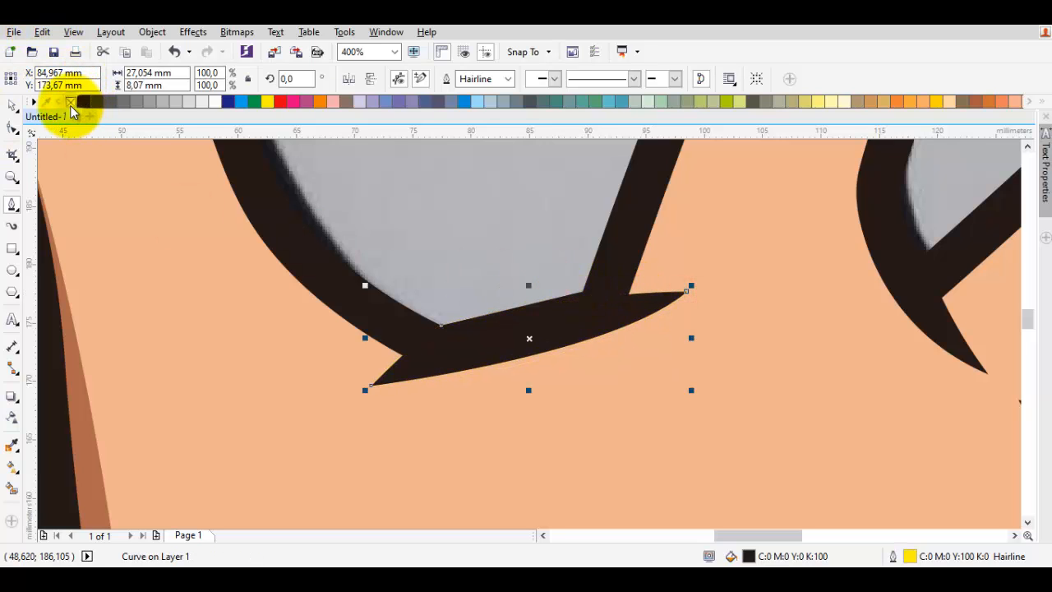
key("space")
key("Escape")
scroll(446, 282, "down", 3)
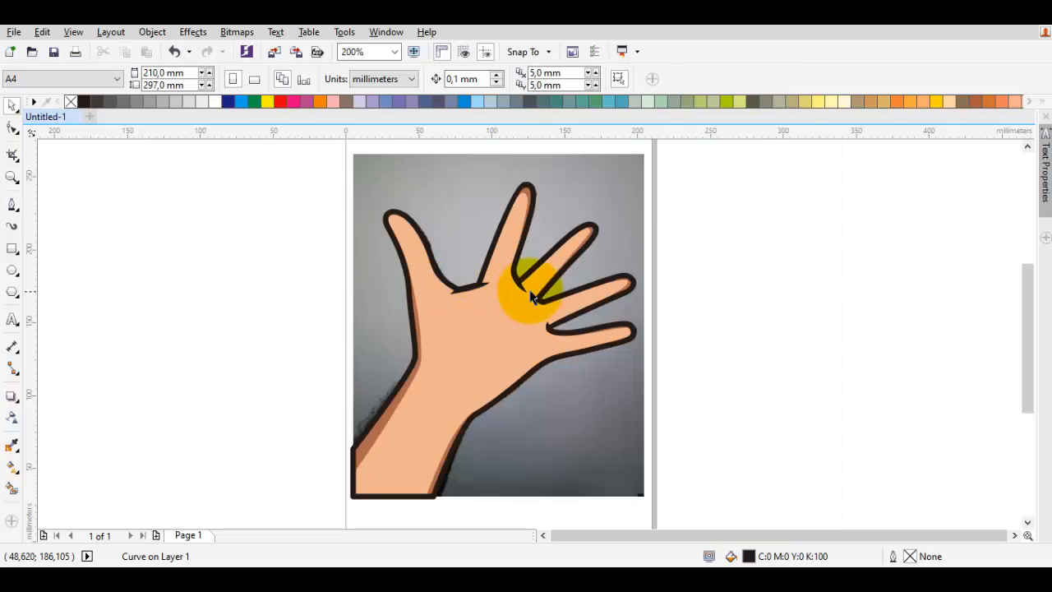
Step: Place a copy of the seven hand vector objects in the empty area beside the page and group them
scroll(531, 296, "down", 3)
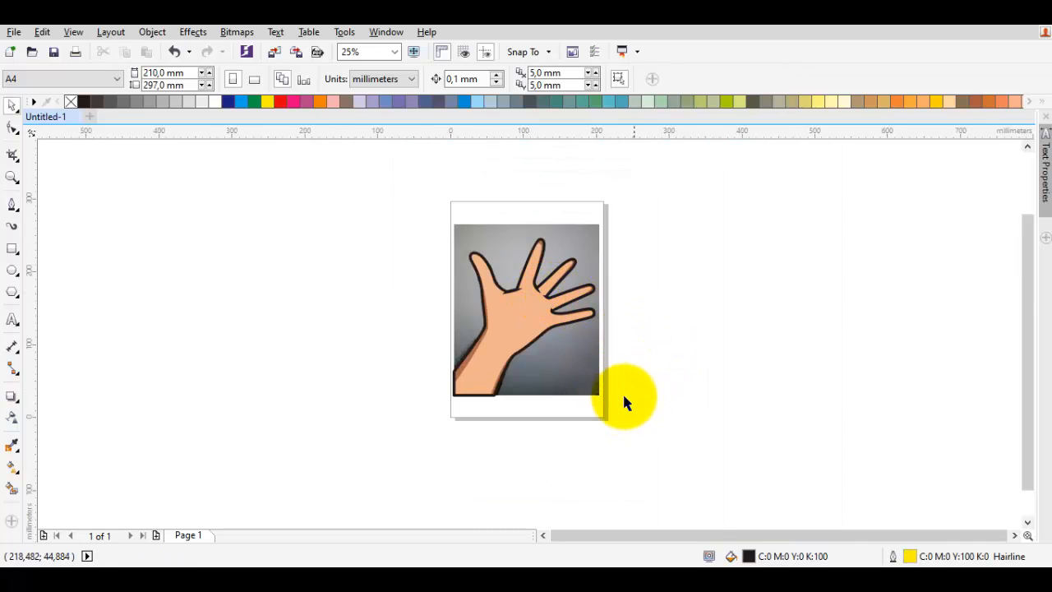
left_click_drag(639, 419, 375, 230)
left_click_drag(706, 330, 557, 307)
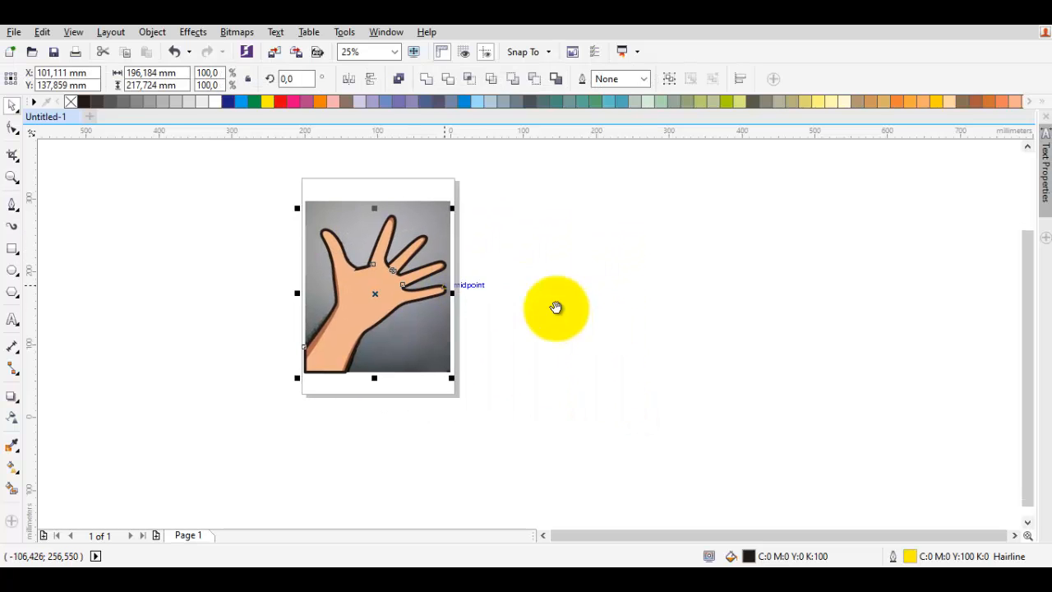
left_click_drag(396, 290, 719, 262)
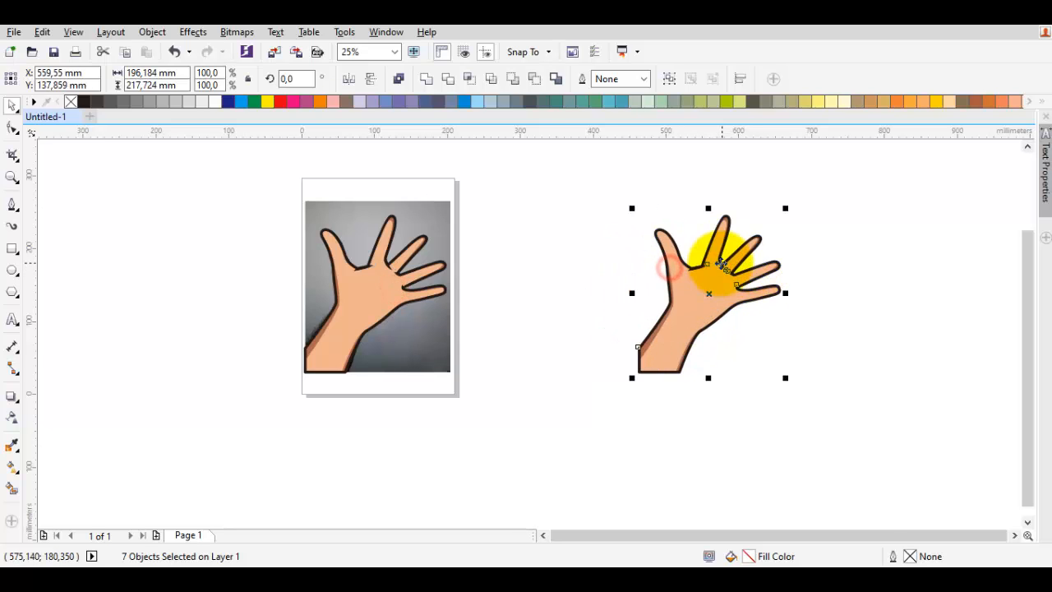
right_click(722, 263)
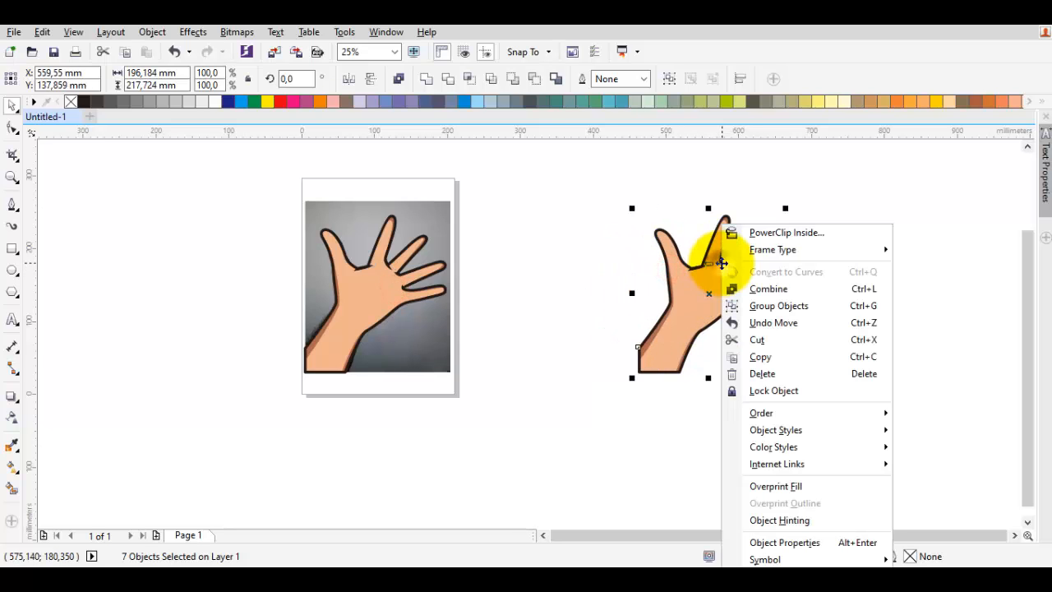
left_click(764, 307)
left_click(835, 289)
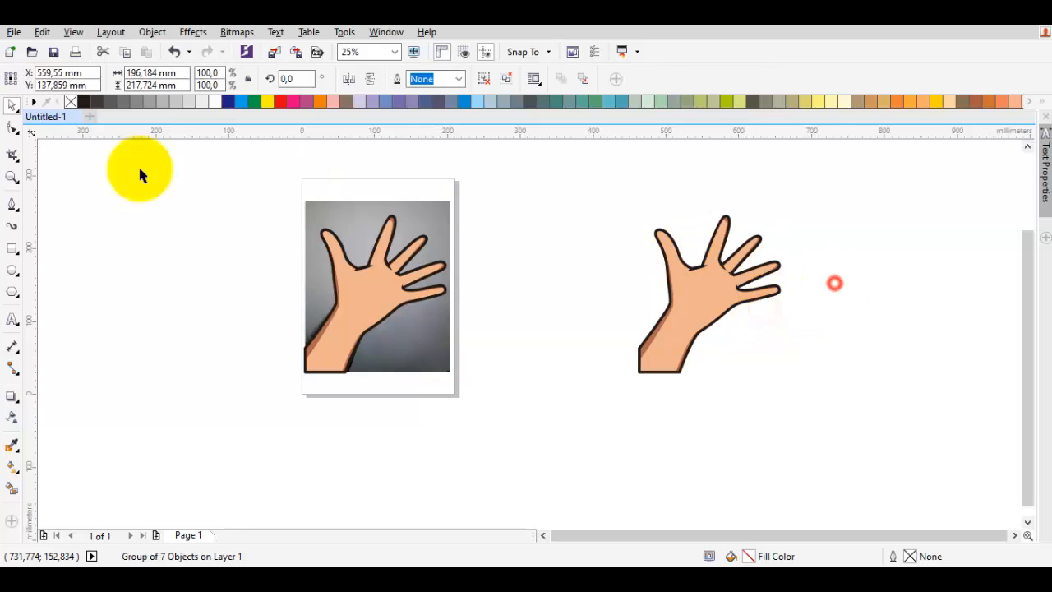
Step: Draw a circle about 195 mm in diameter centred on the copied hand's palm and send it to the back of the layer
left_click(13, 271)
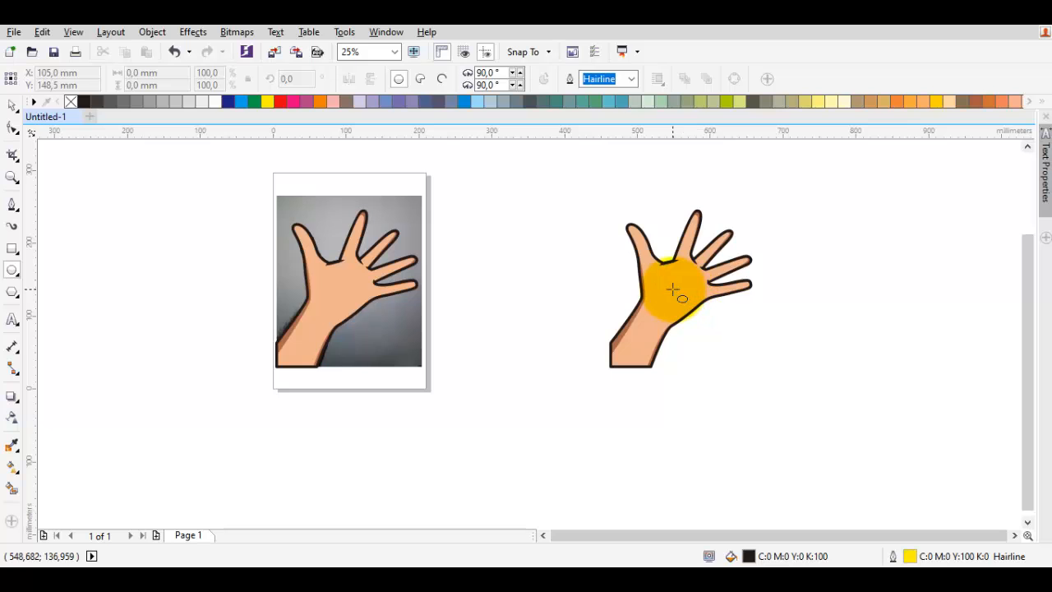
left_click_drag(676, 290, 739, 360)
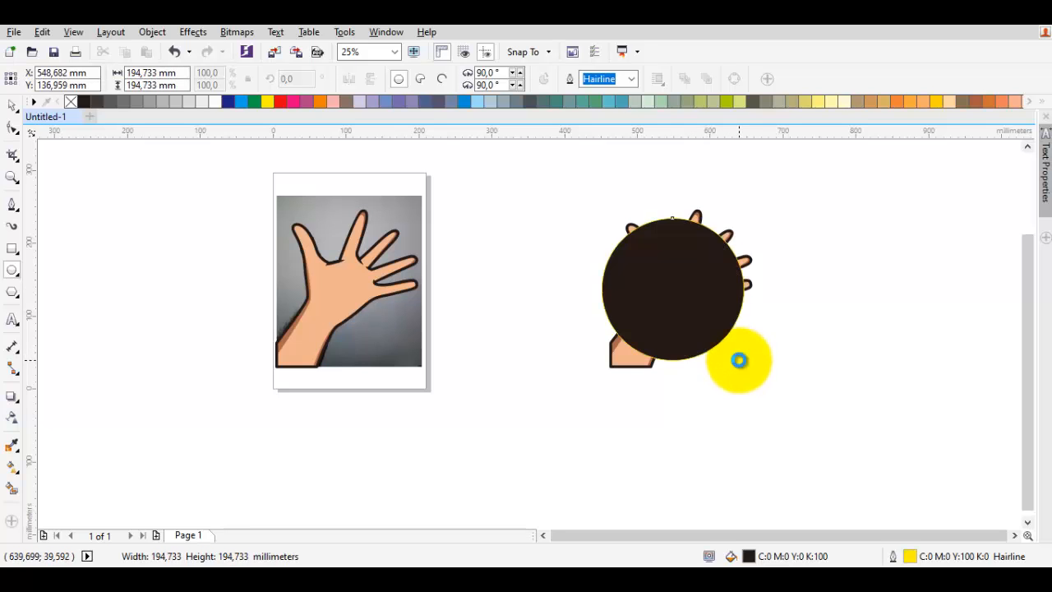
scroll(693, 295, "up", 1)
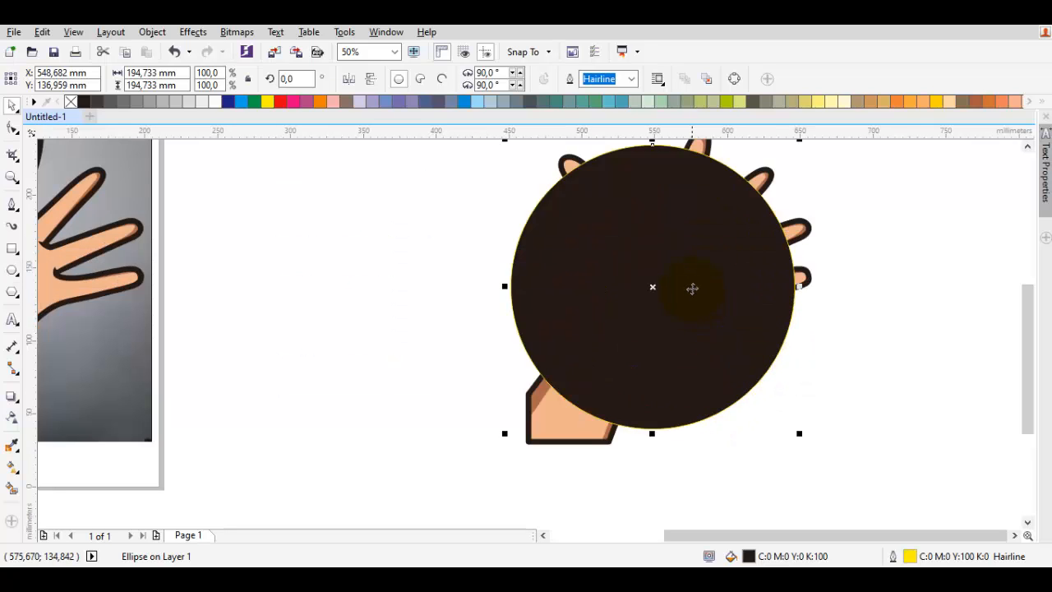
right_click(693, 288)
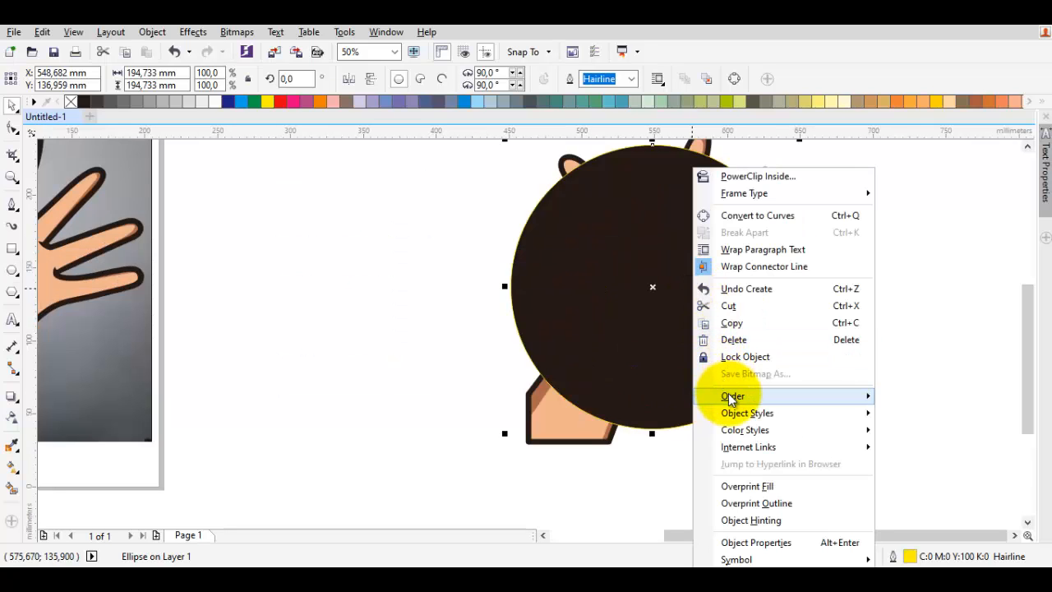
mouse_move(733, 399)
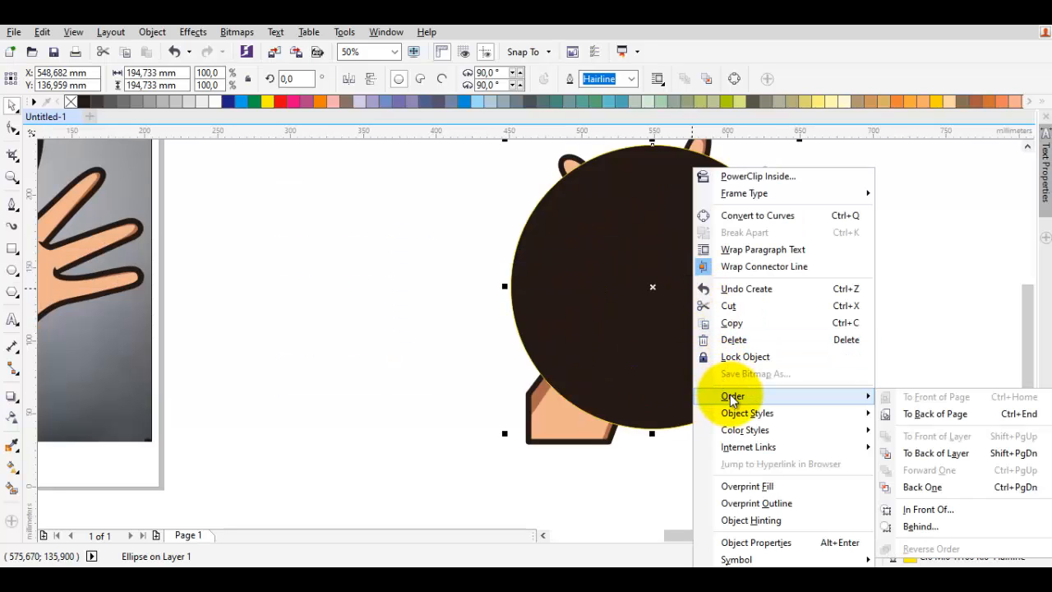
left_click(929, 454)
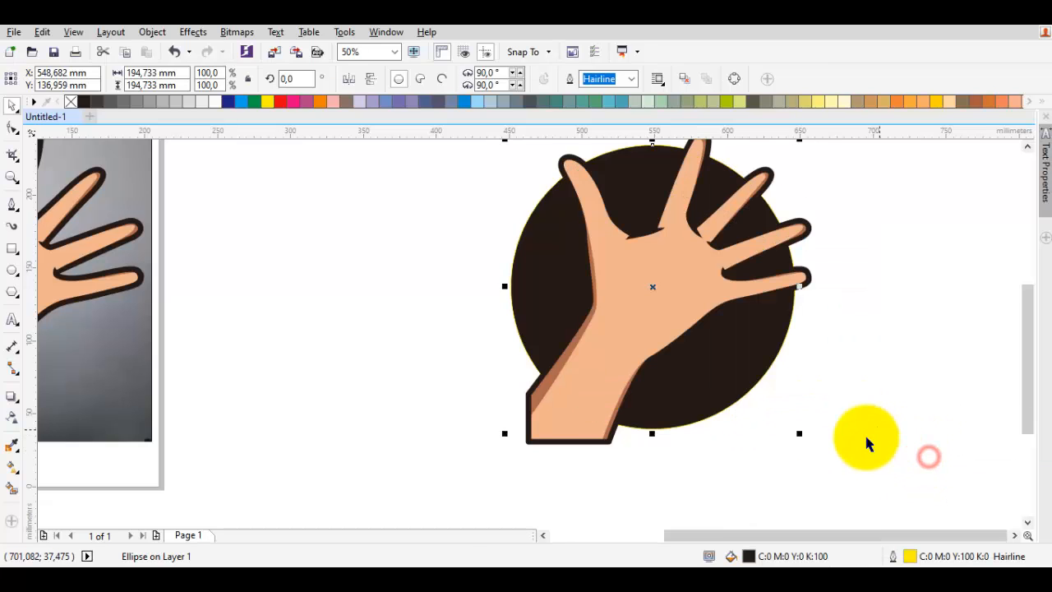
Step: Shrink the circle behind the copied hand to about 189 mm in diameter
left_click(921, 393)
left_click(746, 370)
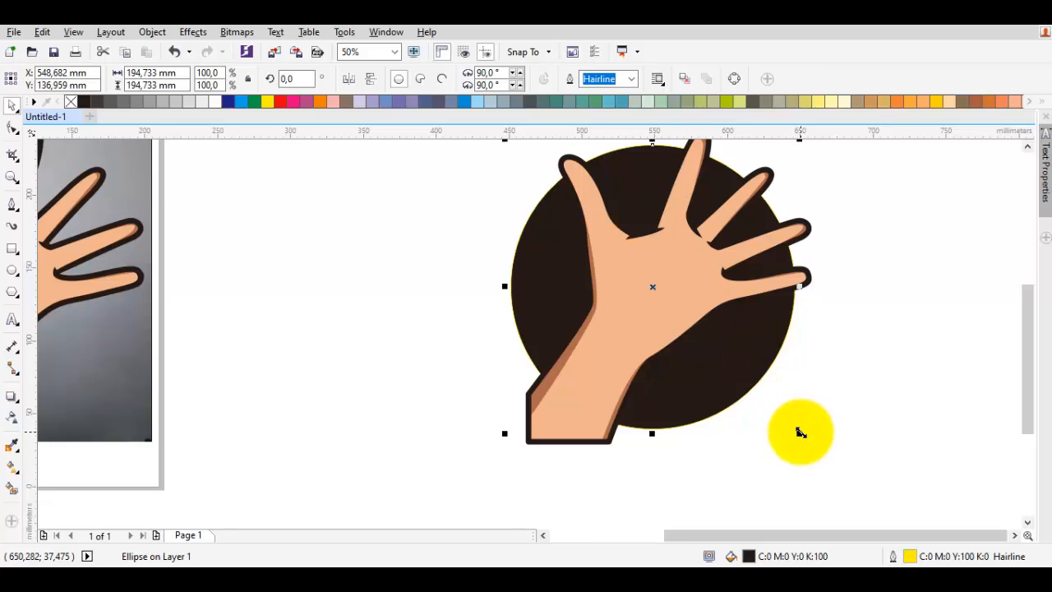
left_click_drag(800, 431, 792, 425)
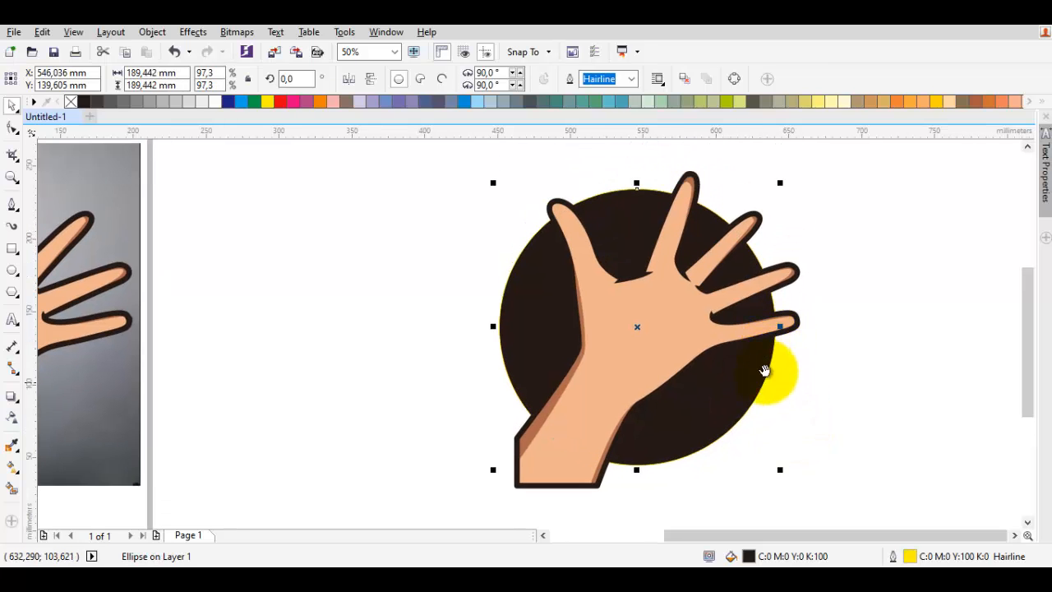
left_click_drag(764, 371, 755, 383)
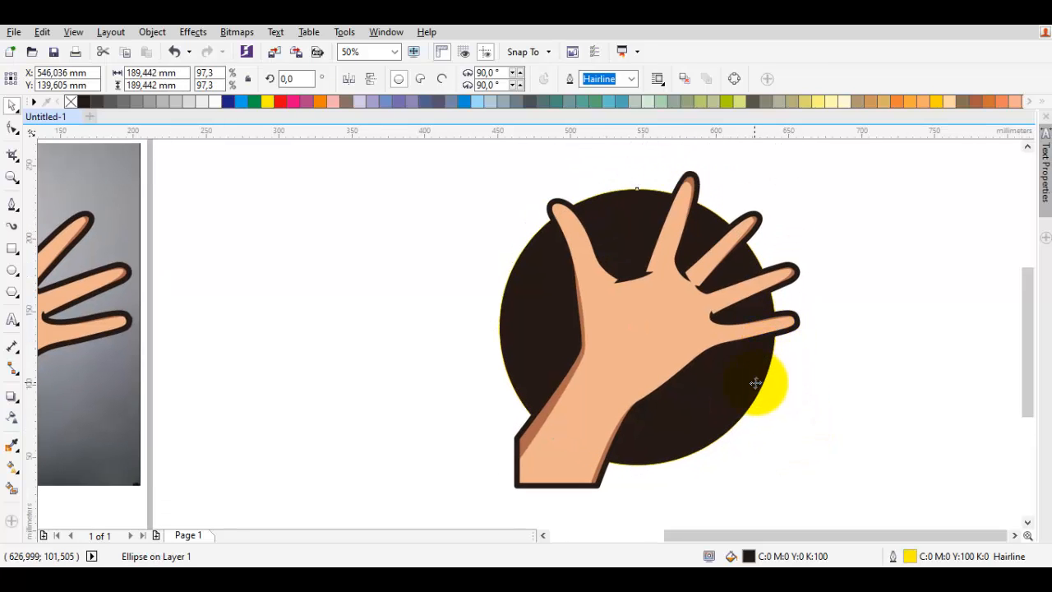
Step: Fill the background circle with golden yellow C0 M20 Y100 K0 and remove its outline
left_click(937, 104)
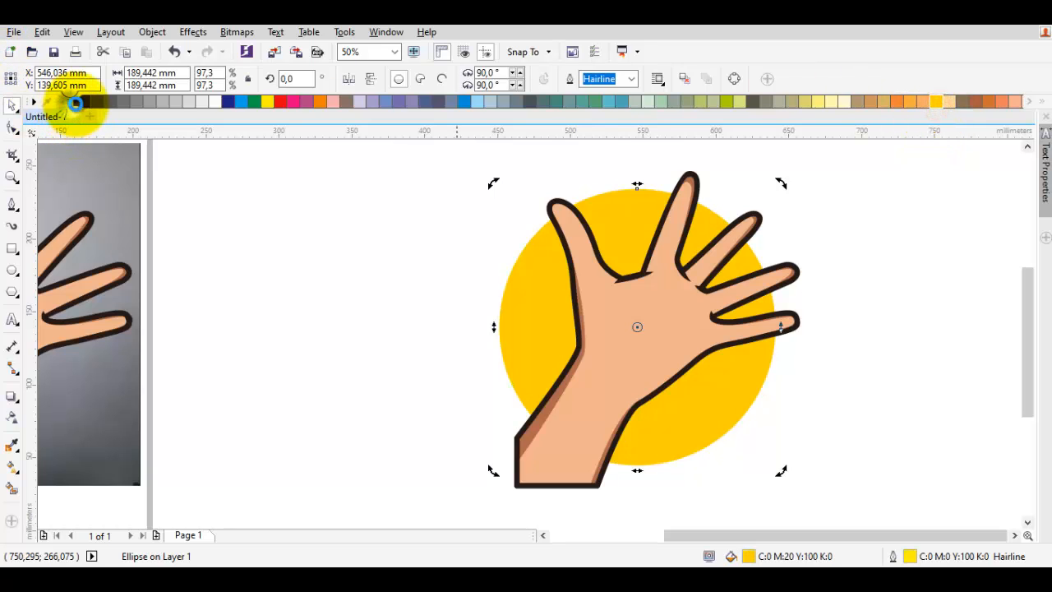
right_click(70, 105)
scroll(646, 369, "down", 2)
Step: Duplicate the yellow circle over the lower wrist and trim the duplicate with the original circle to form a crescent-shaped cutter
left_click(645, 320)
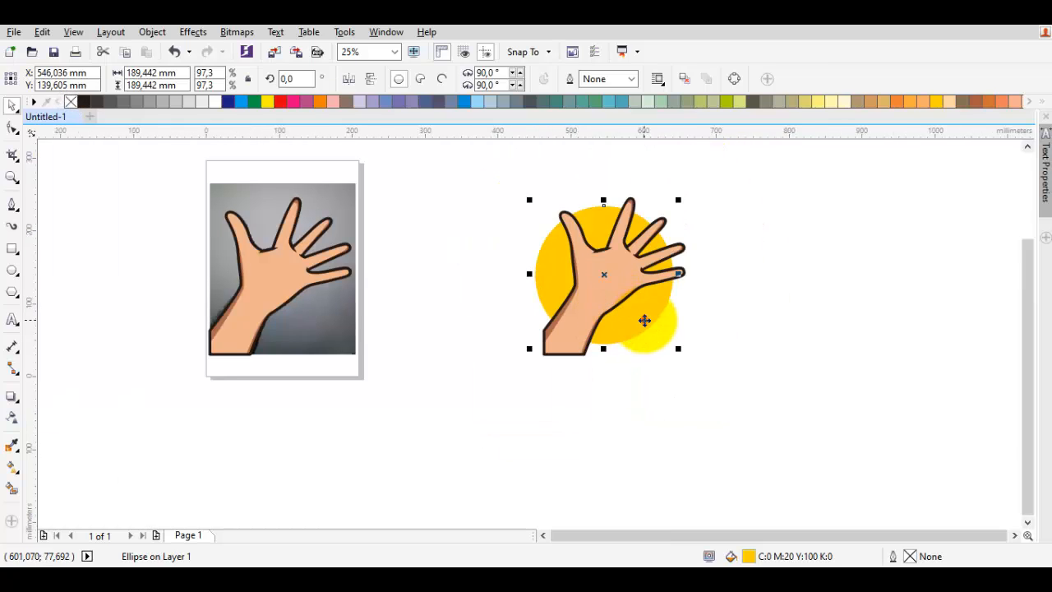
left_click_drag(644, 317, 603, 392)
left_click(649, 307)
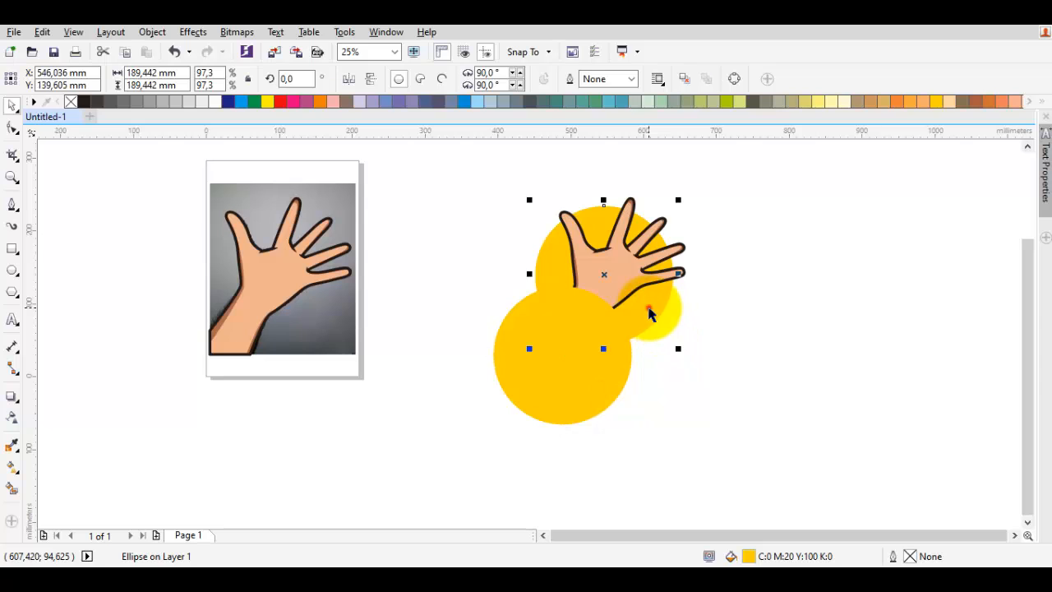
left_click(594, 403, "shift")
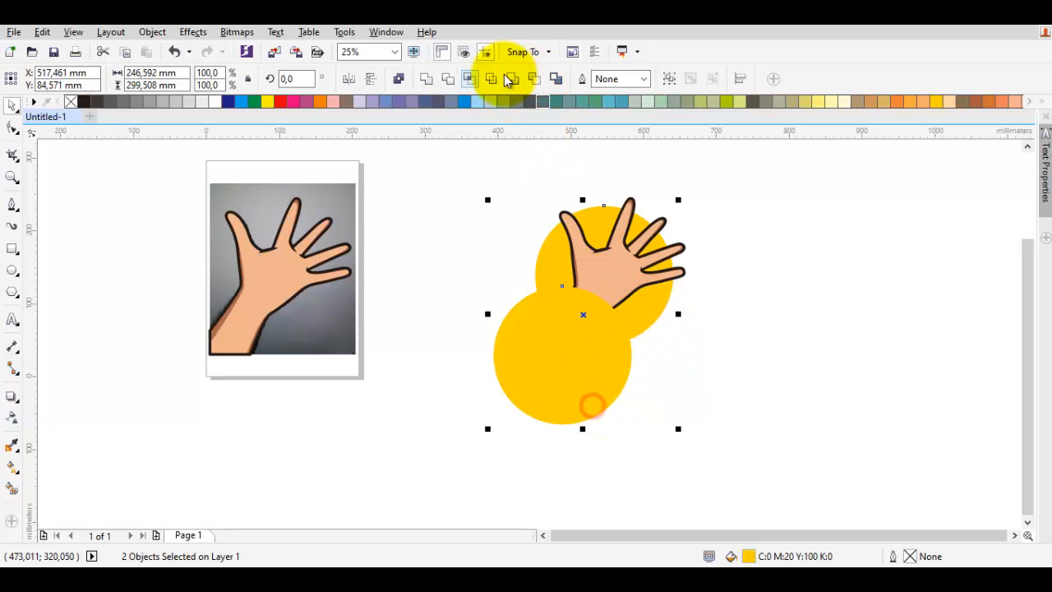
left_click(448, 81)
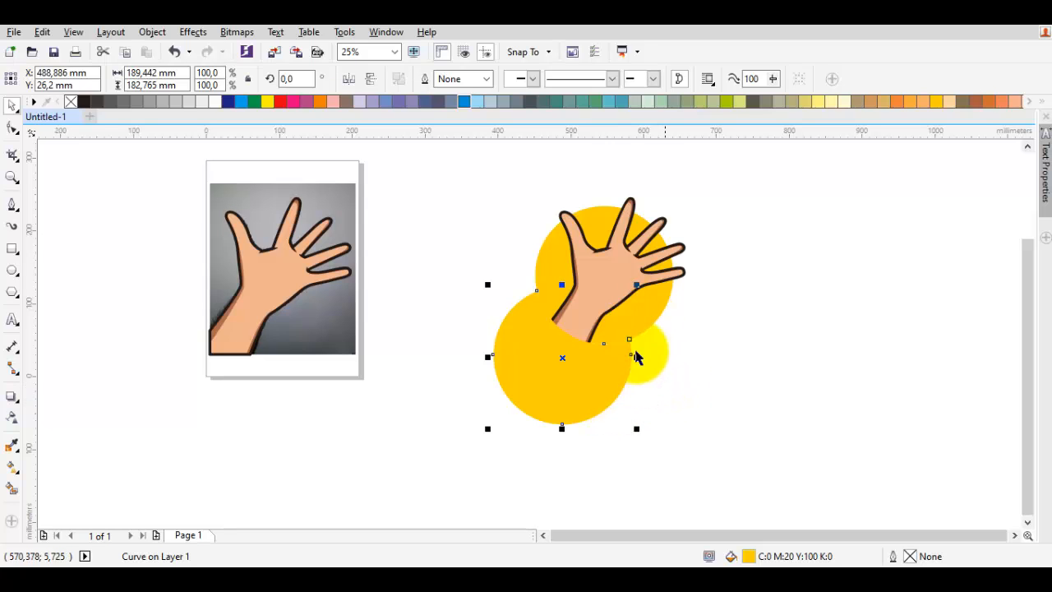
Step: Cut off the wrist part outside the circle by applying Back Minus Front to the crescent and the hand group
left_click(607, 255, "shift")
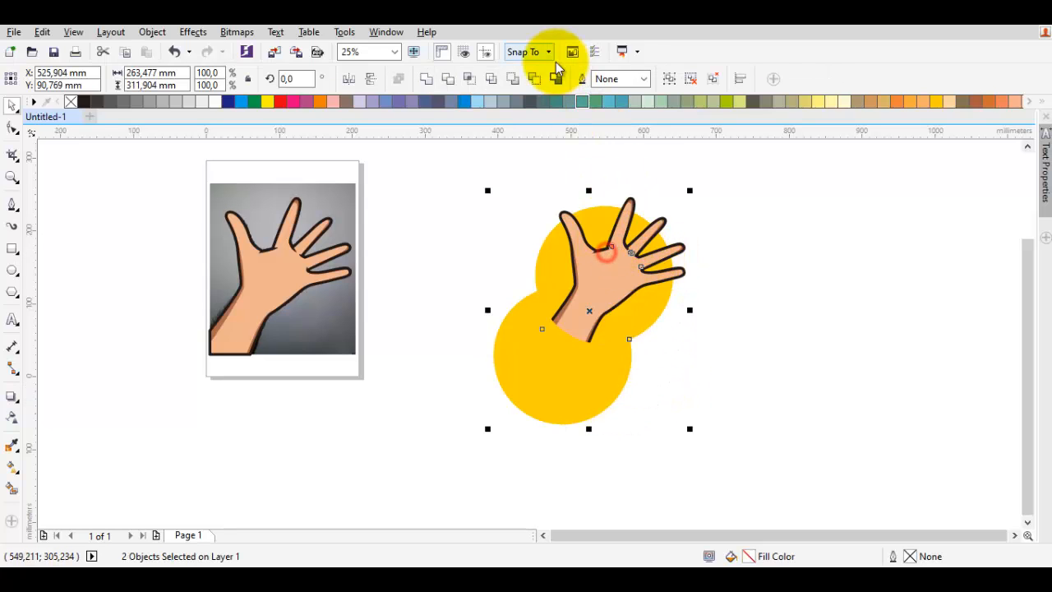
left_click(536, 79)
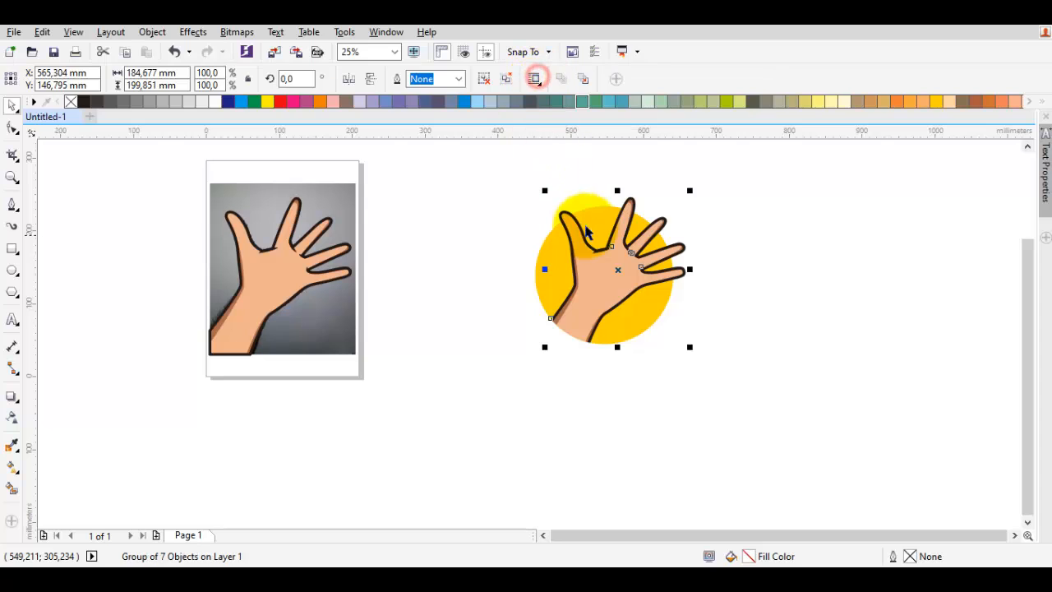
left_click(493, 233)
Step: Group the trimmed hand with its yellow background circle and deselect the result
left_click_drag(470, 183, 715, 403)
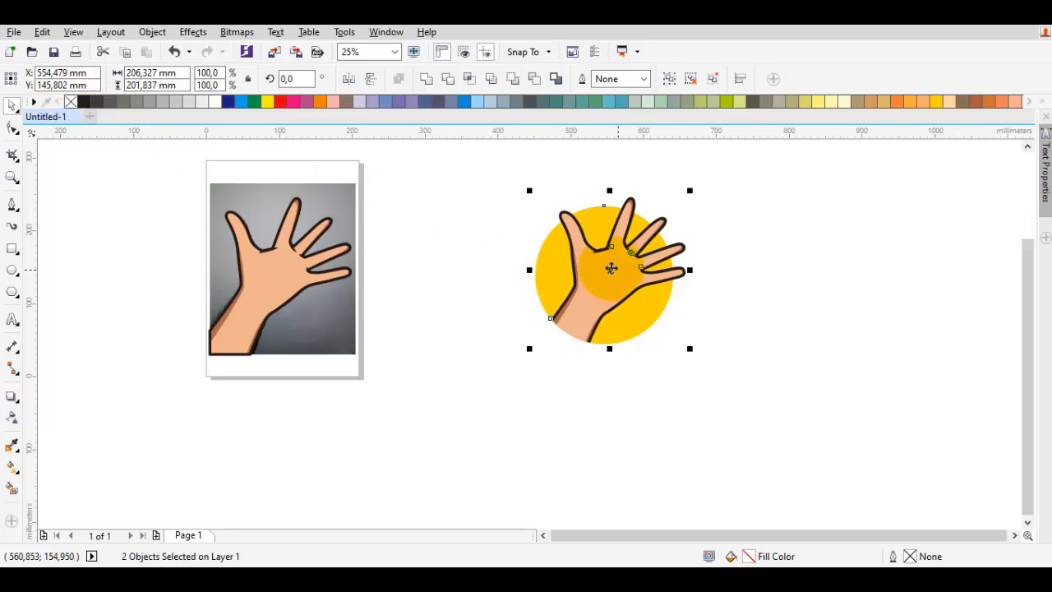
right_click(615, 265)
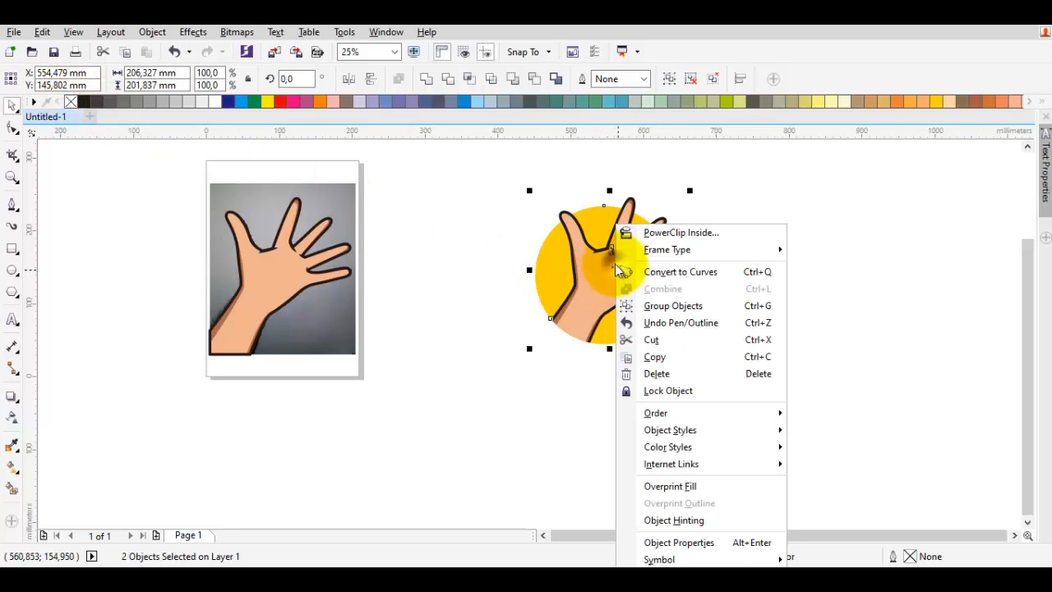
left_click(655, 310)
left_click(768, 308)
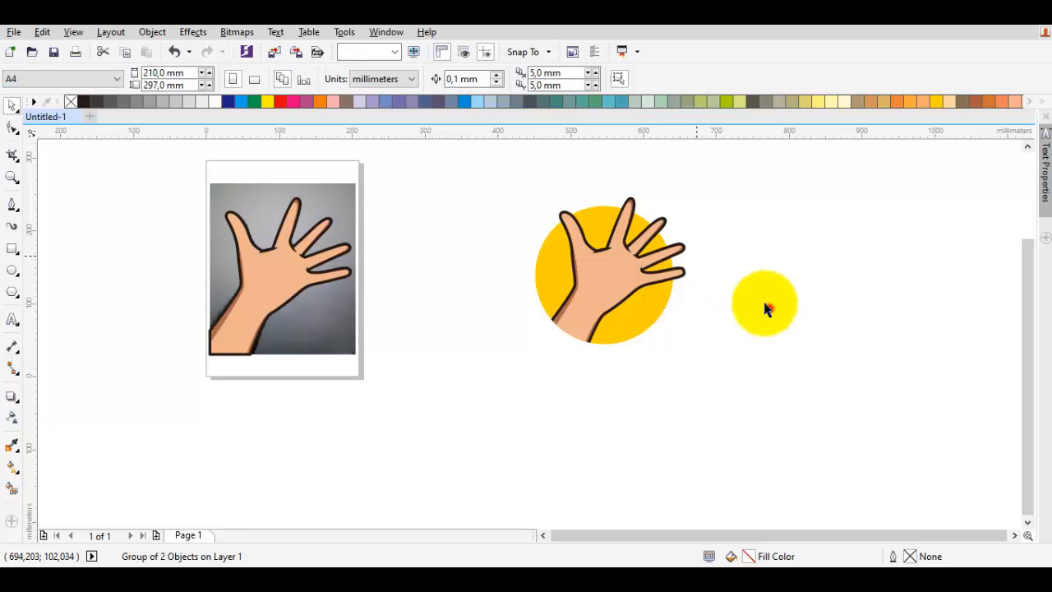
left_click_drag(701, 216, 697, 259)
scroll(618, 259, "up", 2)
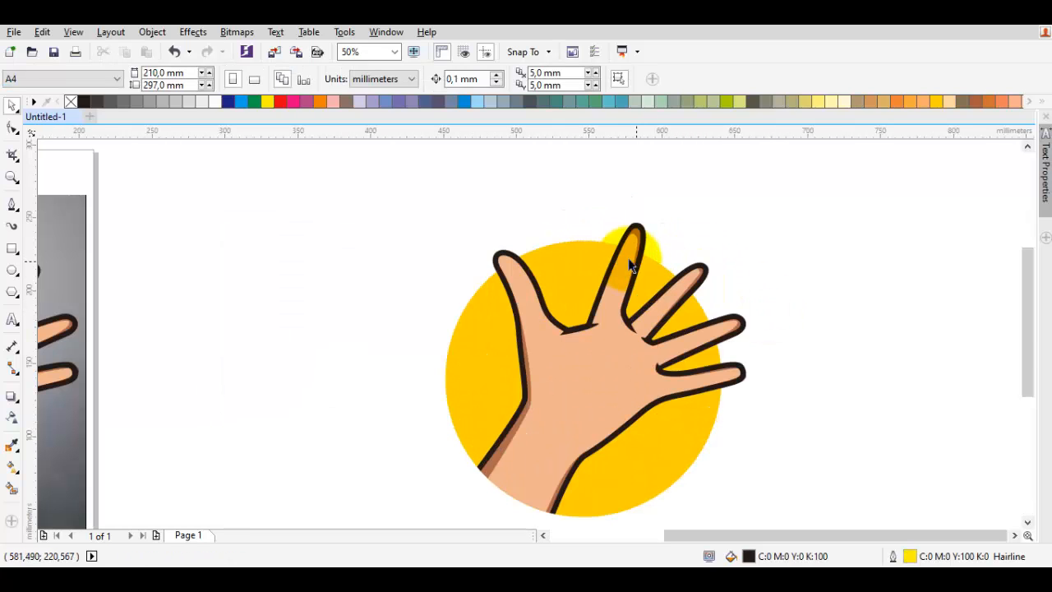
left_click(817, 316)
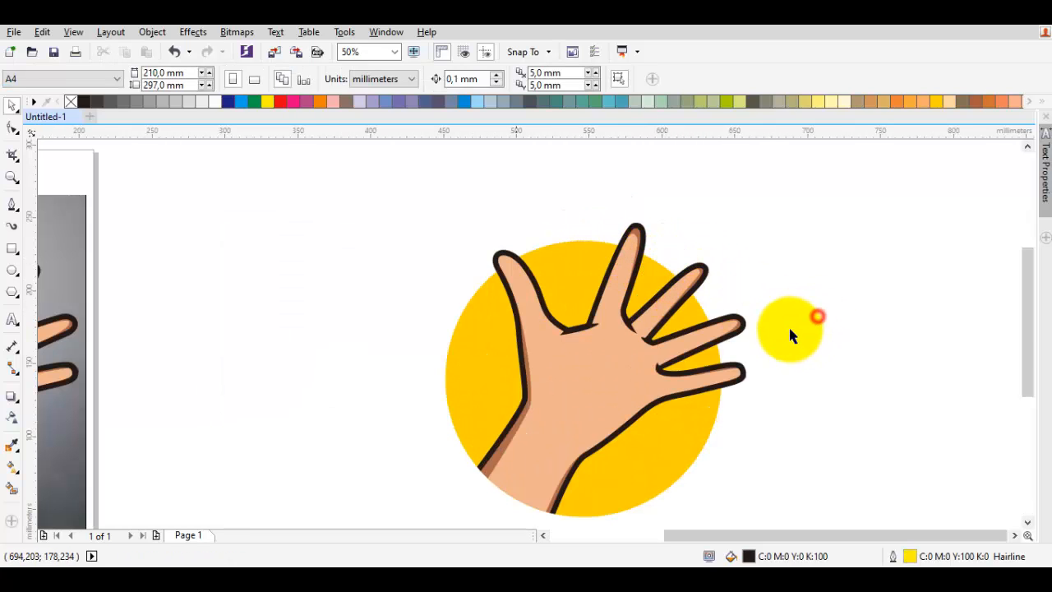